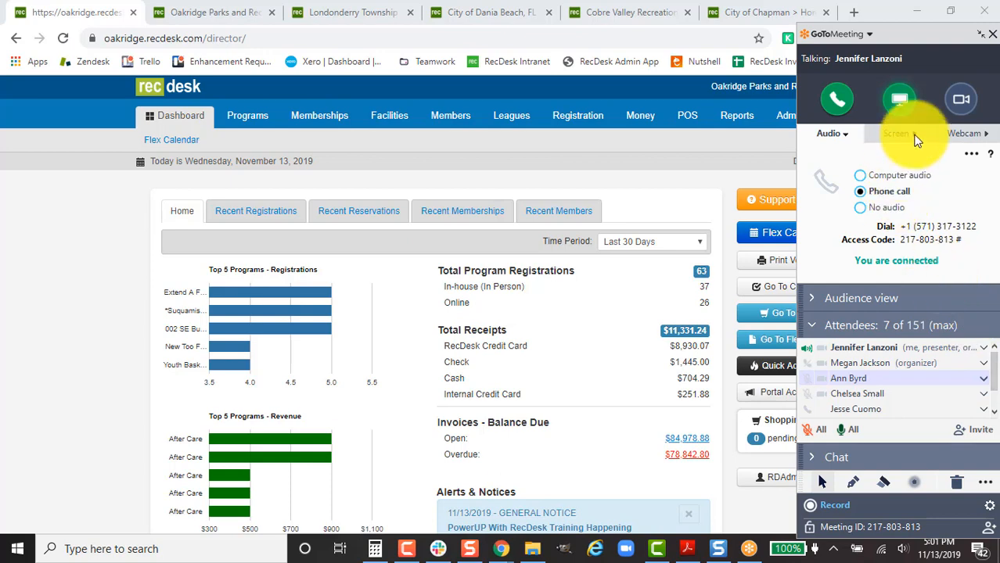
# Resume screen sharing and move the meeting panel out of the way.
pyautogui.click(901, 141)
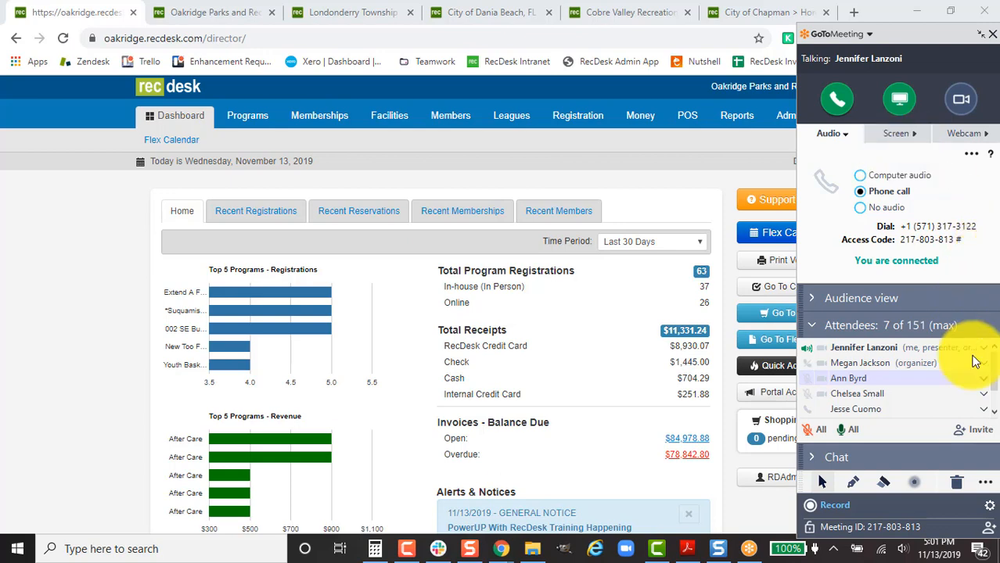
pyautogui.moveTo(995, 372)
pyautogui.mouseDown()
pyautogui.moveTo(995, 394)
pyautogui.moveTo(996, 354)
pyautogui.mouseUp()
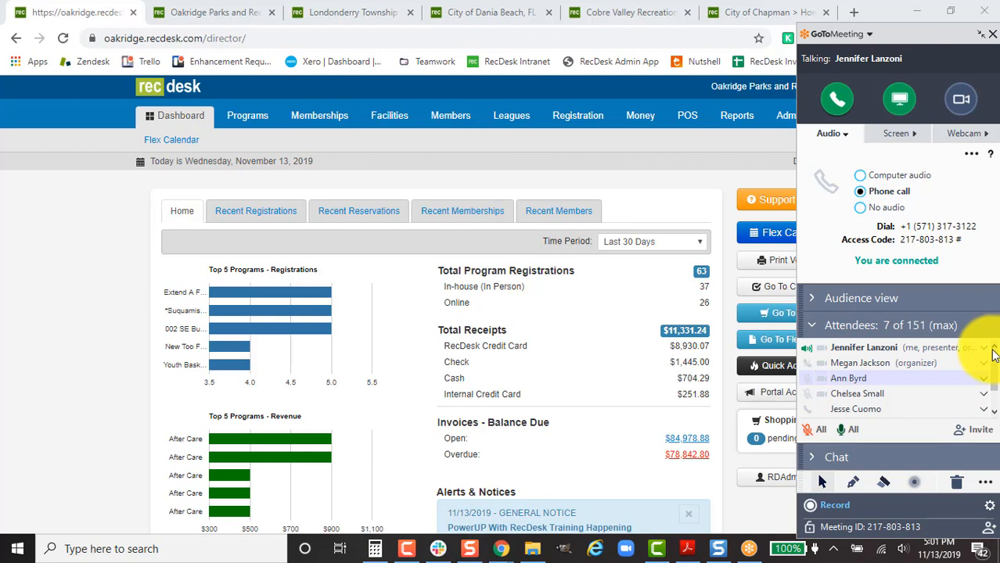
pyautogui.moveTo(920, 31); pyautogui.dragTo(875, 534)
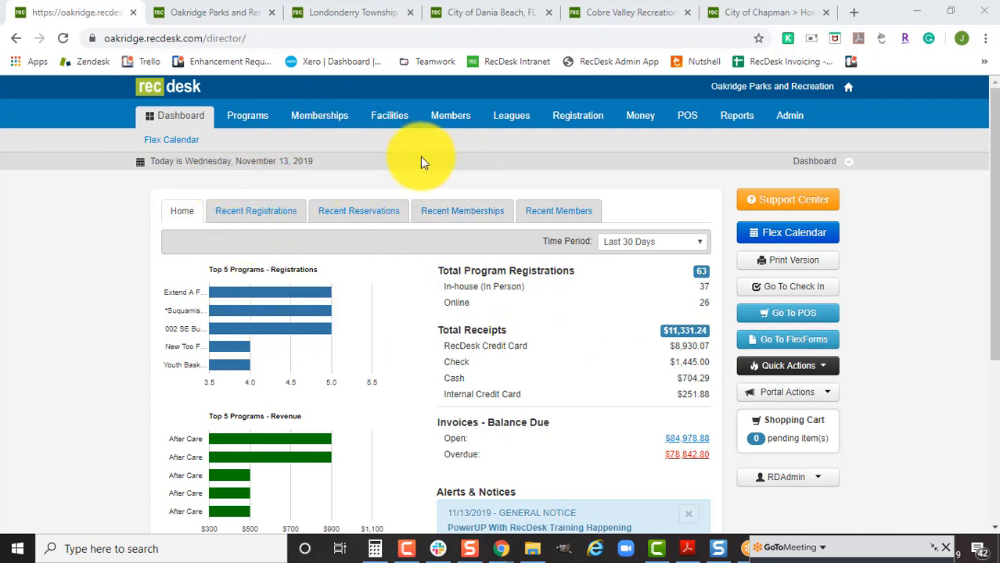
# Open the facility list and filter it by 'glo'.
pyautogui.click(391, 119)
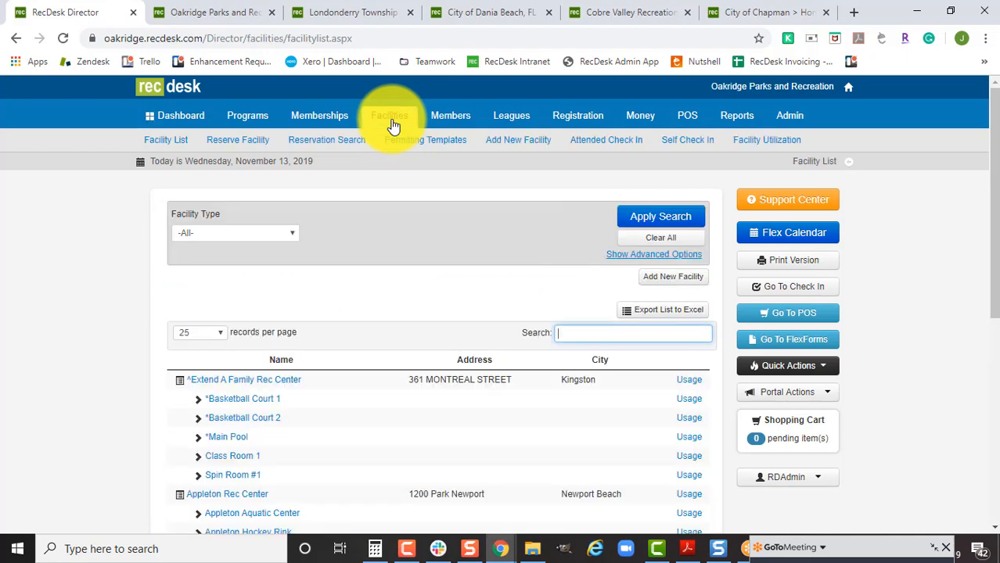
pyautogui.click(629, 329)
pyautogui.write('glo')
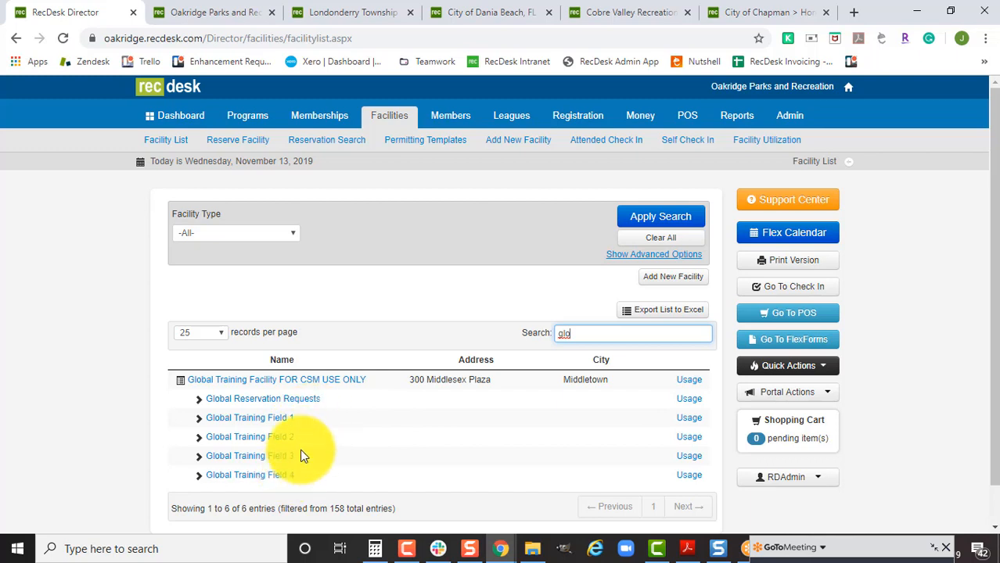
# Review Global Reservation Requests' facility info, then view its Fee Schedules page.
pyautogui.click(258, 403)
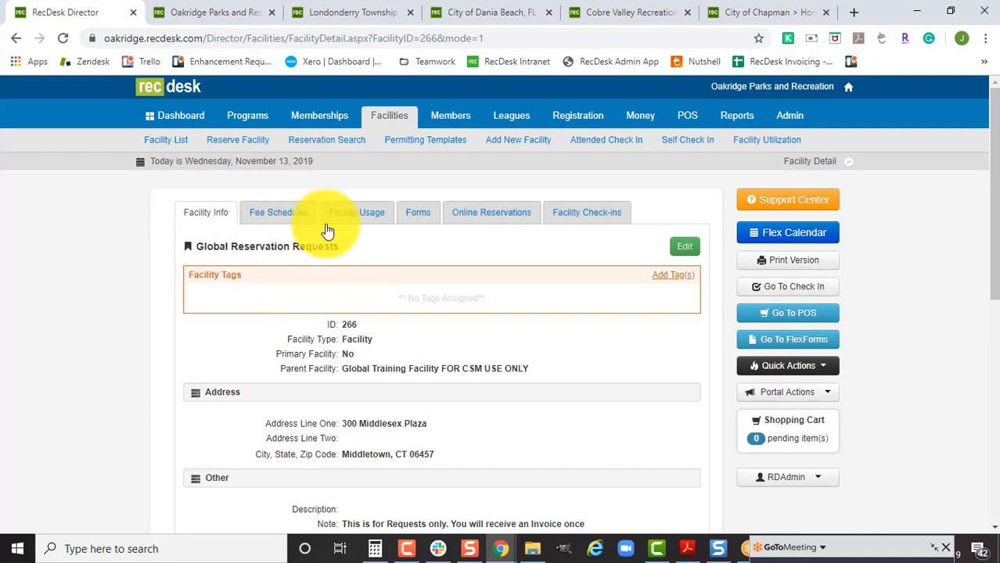
pyautogui.scroll(-2, 493, 402)
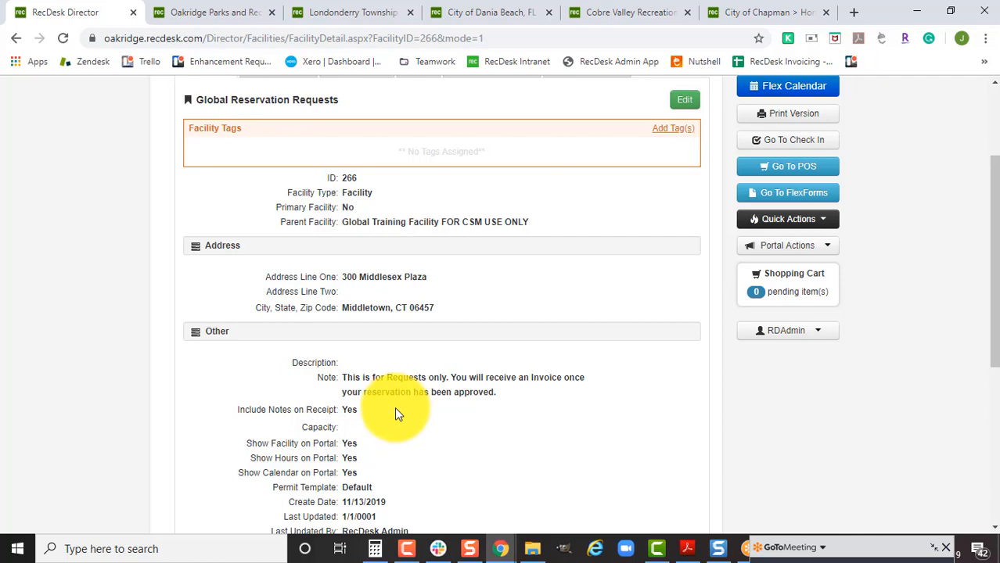
pyautogui.scroll(3, 395, 410)
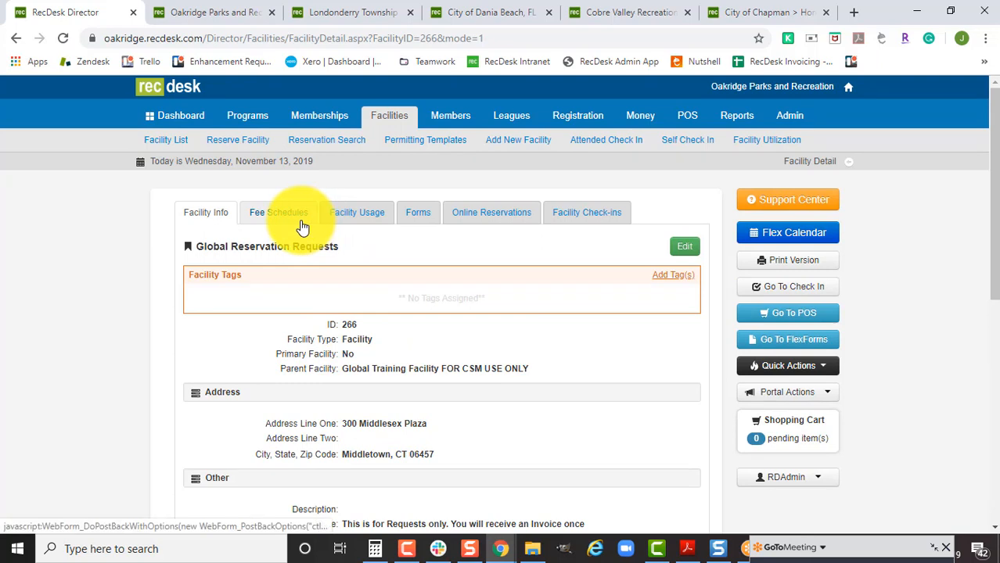
pyautogui.click(297, 215)
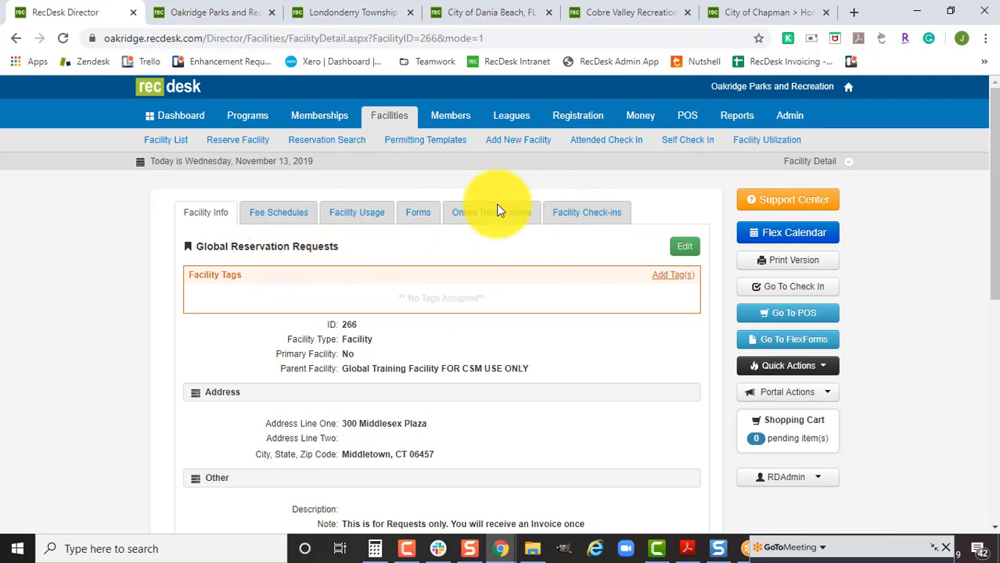
pyautogui.click(271, 217)
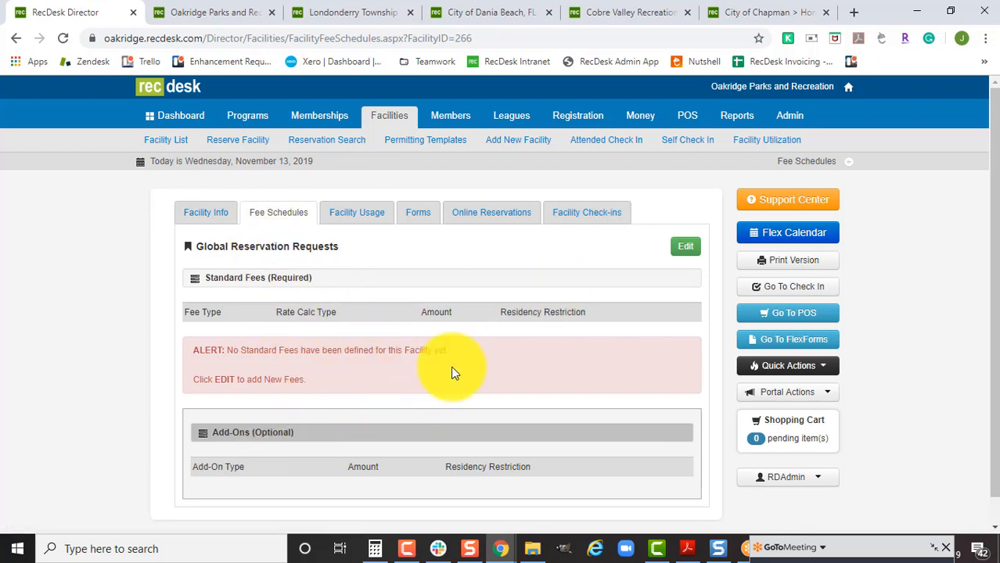
# Disable online reservations for Global Reservation Requests and set required lead time to None.
pyautogui.click(516, 221)
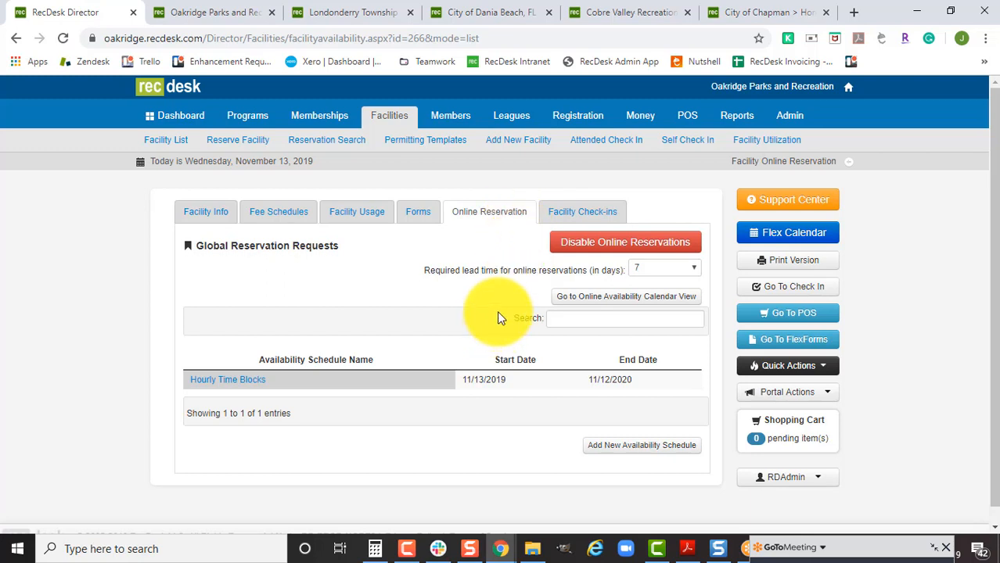
pyautogui.click(582, 246)
pyautogui.click(670, 270)
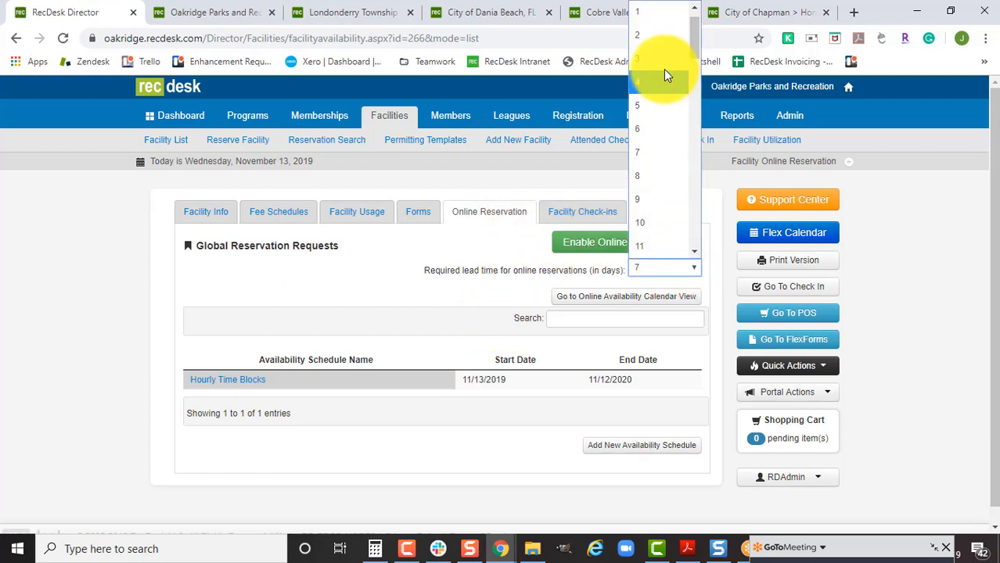
pyautogui.click(671, 11)
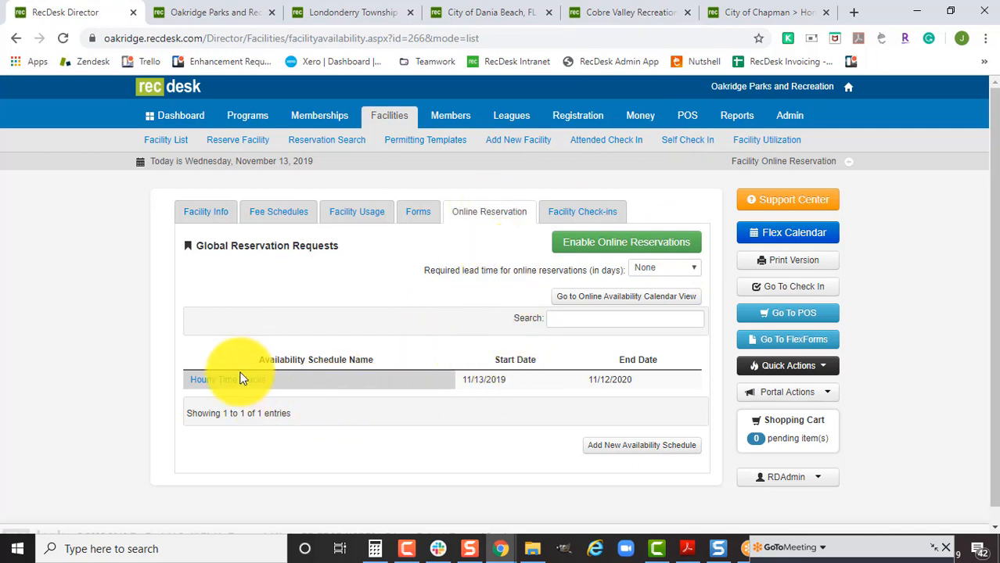
# Add a new availability schedule and put the cursor in its Name field.
pyautogui.click(625, 452)
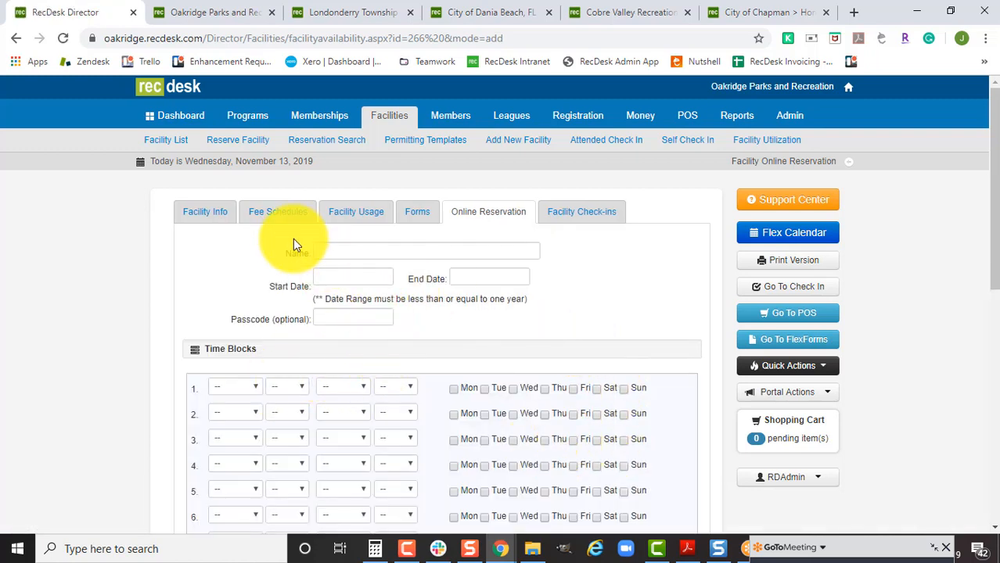
pyautogui.click(423, 256)
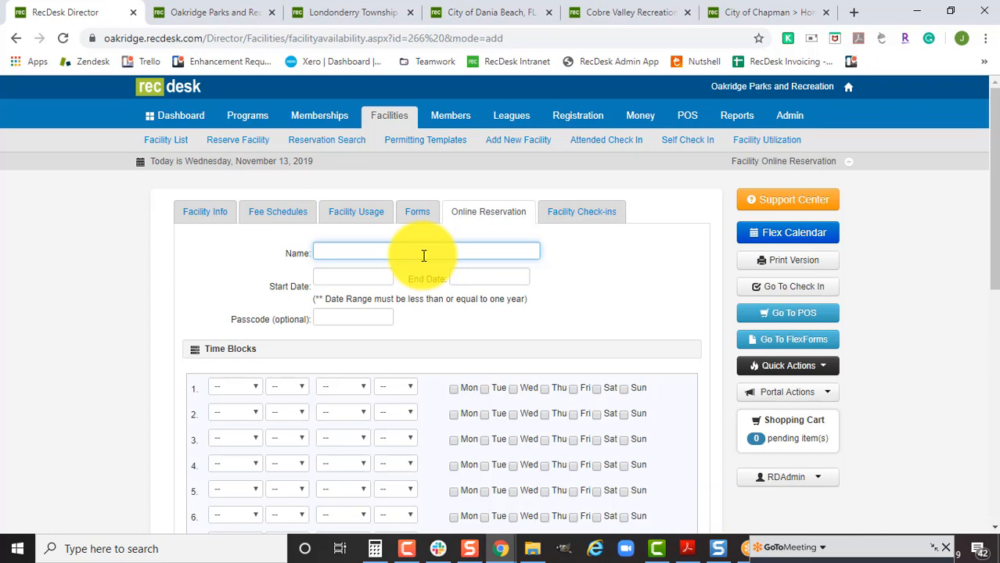
pyautogui.click(855, 547)
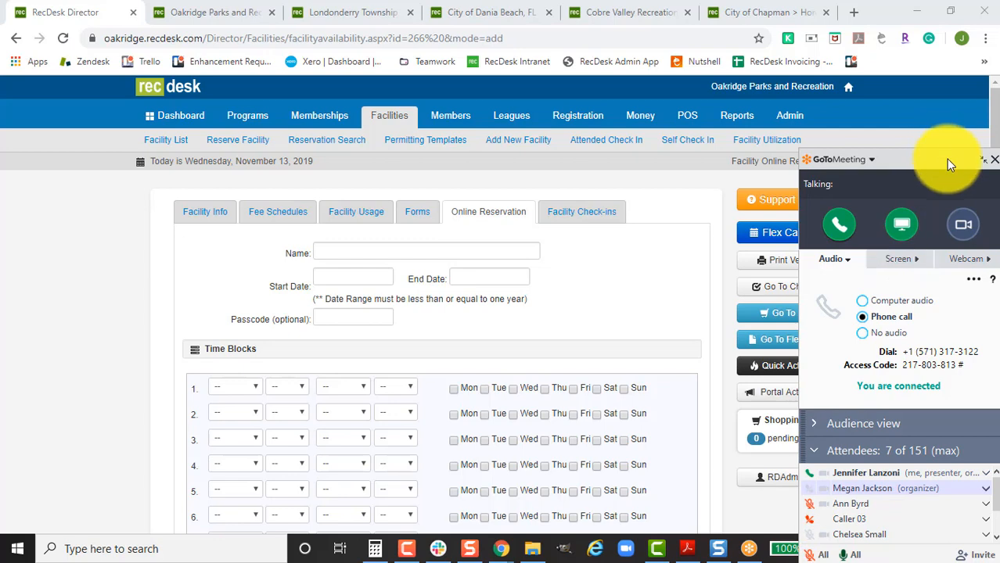
pyautogui.click(482, 252)
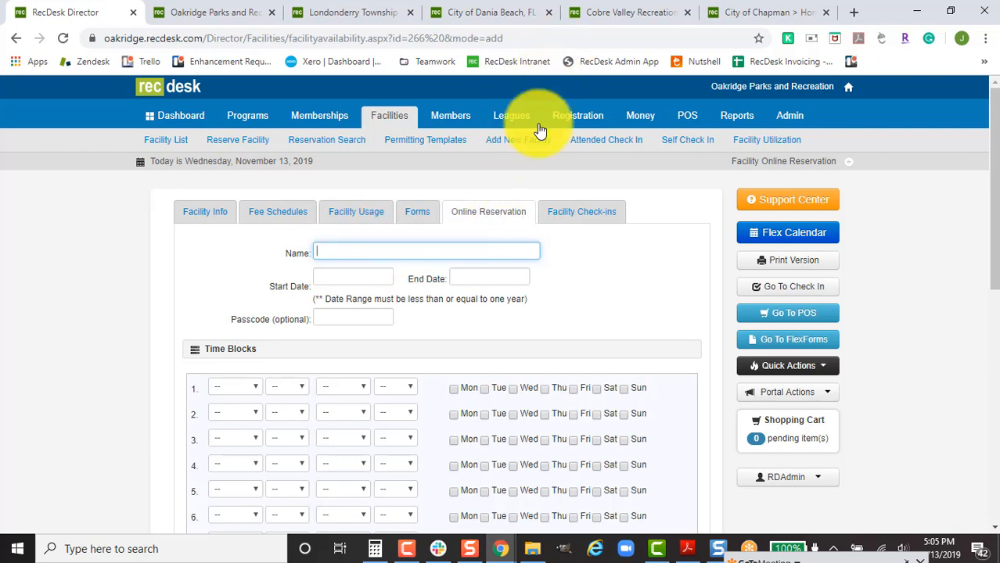
# Browse all of Londonderry Township's facilities, including the Sunset Park pavilions, then go to Dania Beach.
pyautogui.click(346, 14)
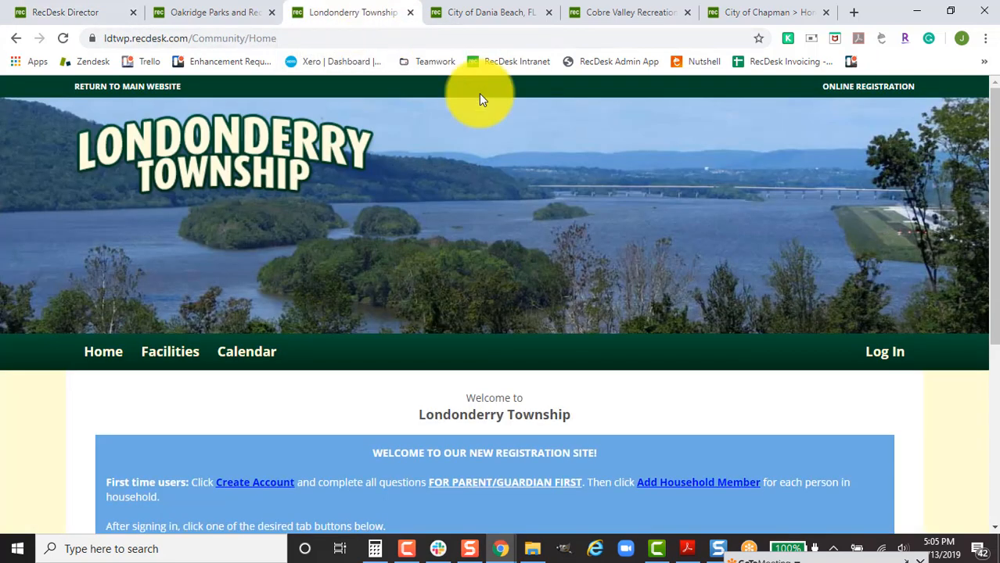
pyautogui.click(179, 357)
pyautogui.click(178, 392)
pyautogui.scroll(-1, 618, 406)
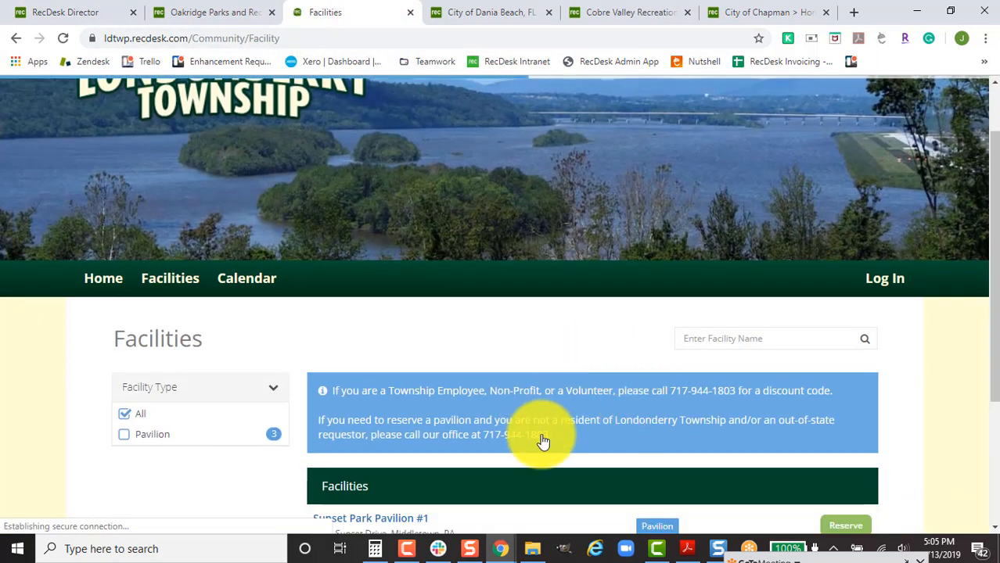
pyautogui.scroll(-1, 563, 407)
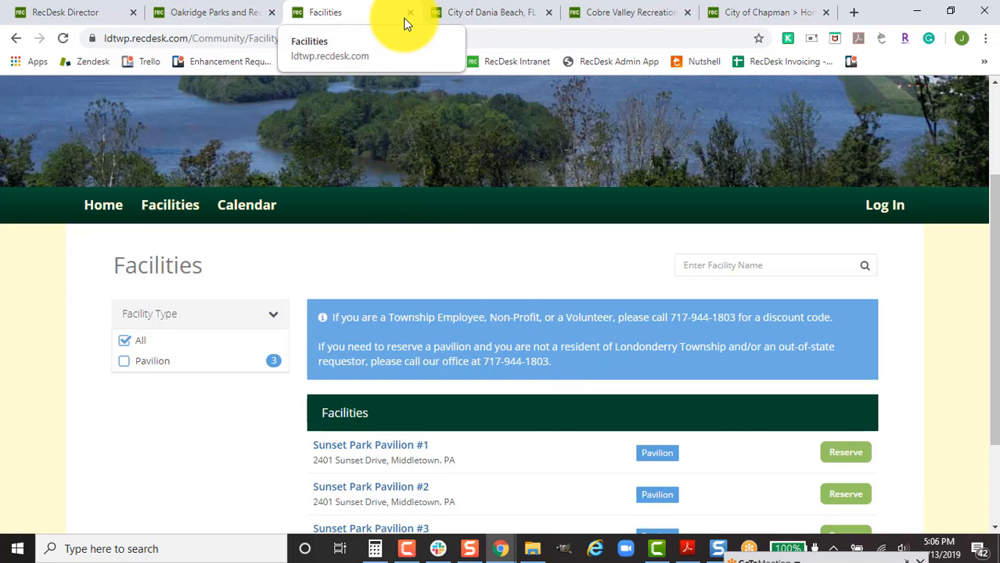
pyautogui.click(439, 11)
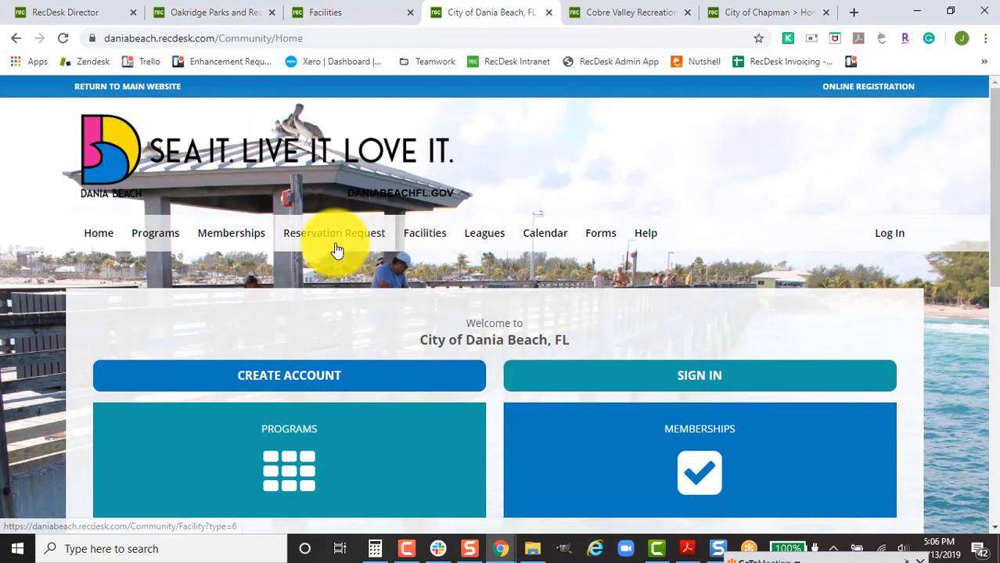
pyautogui.click(334, 244)
pyautogui.scroll(-1, 742, 367)
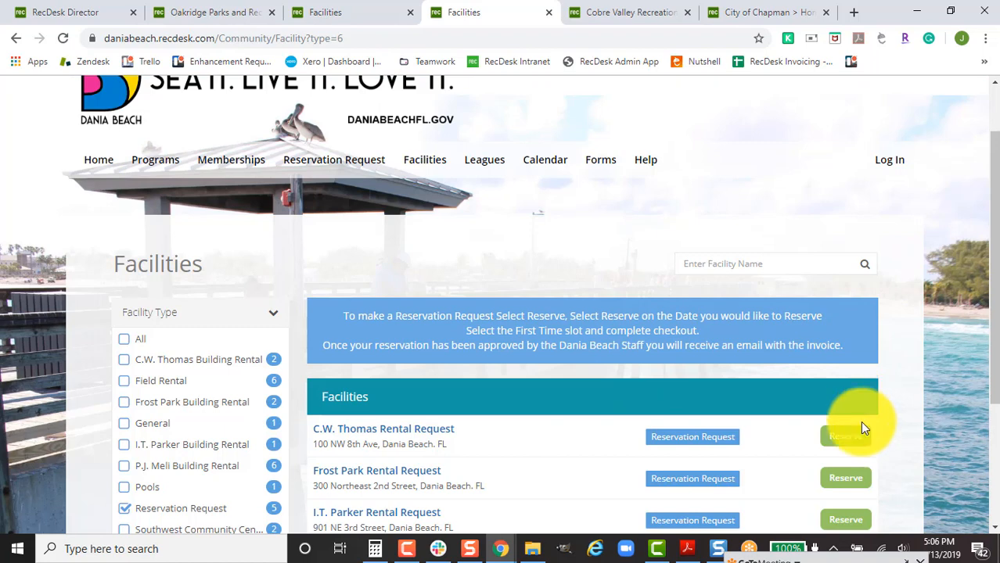
pyautogui.click(853, 443)
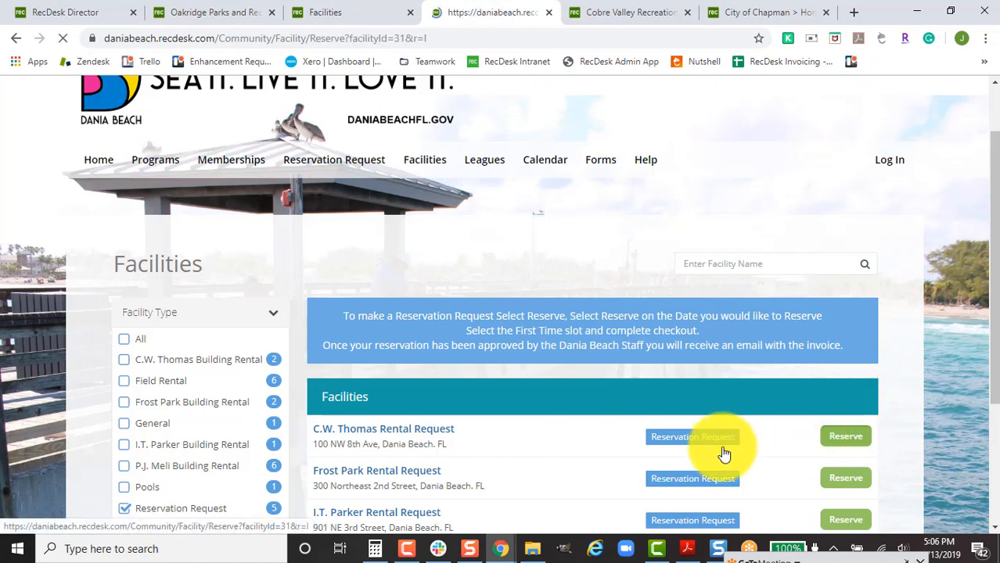
pyautogui.scroll(-5, 718, 458)
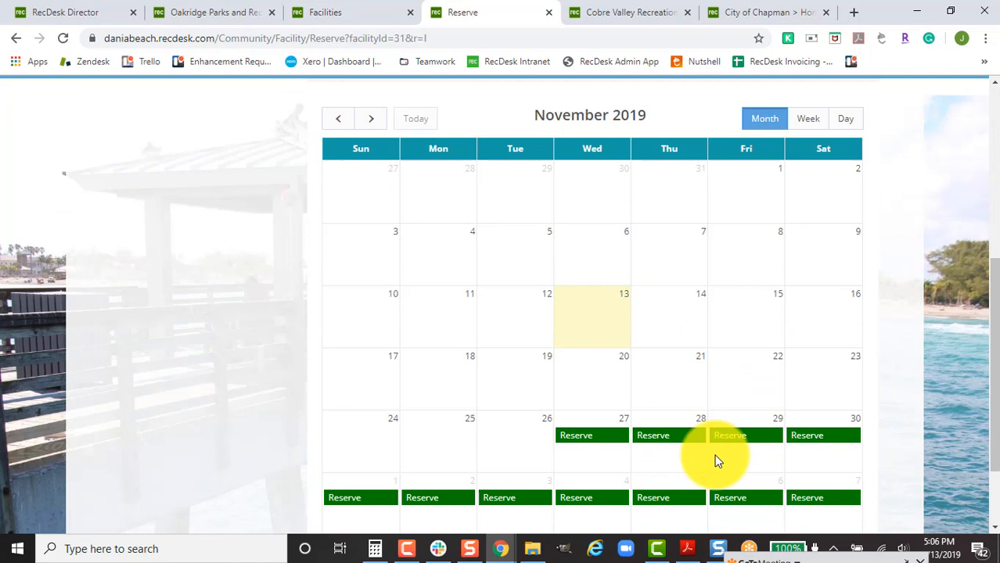
pyautogui.click(610, 438)
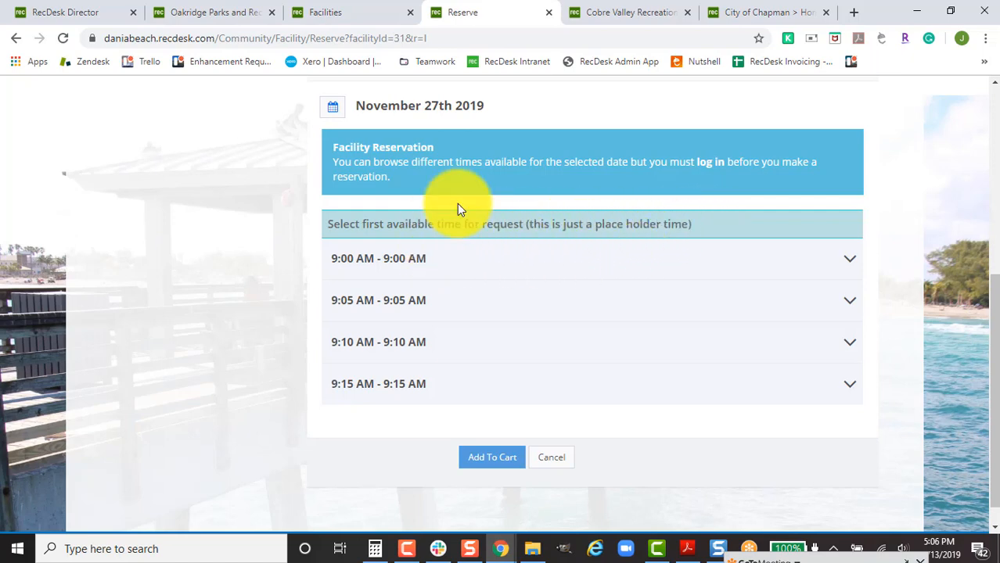
pyautogui.click(631, 14)
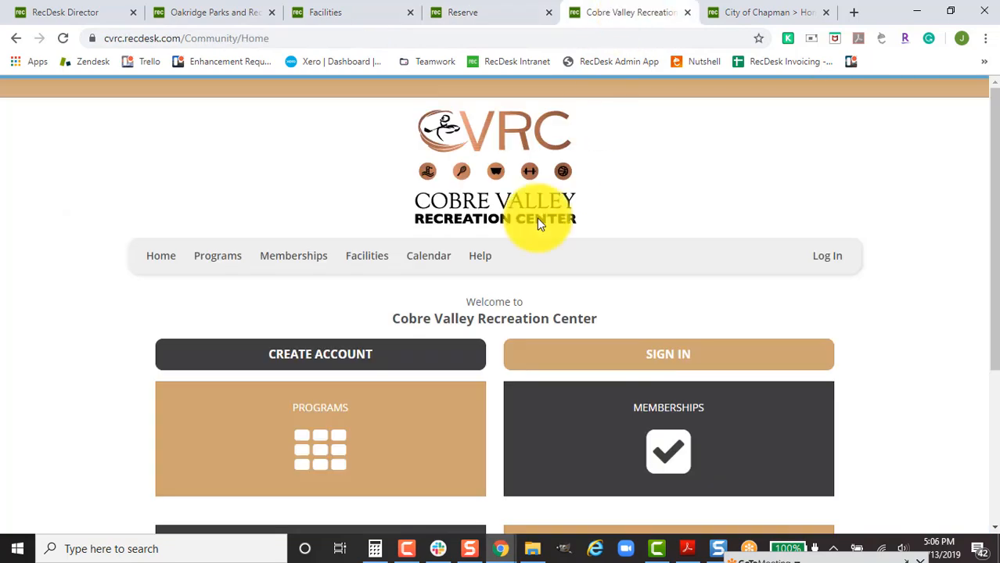
# View Cobre Valley's Golf Course 18 Holes tee times for November 13, then go to Chapman.
pyautogui.click(364, 265)
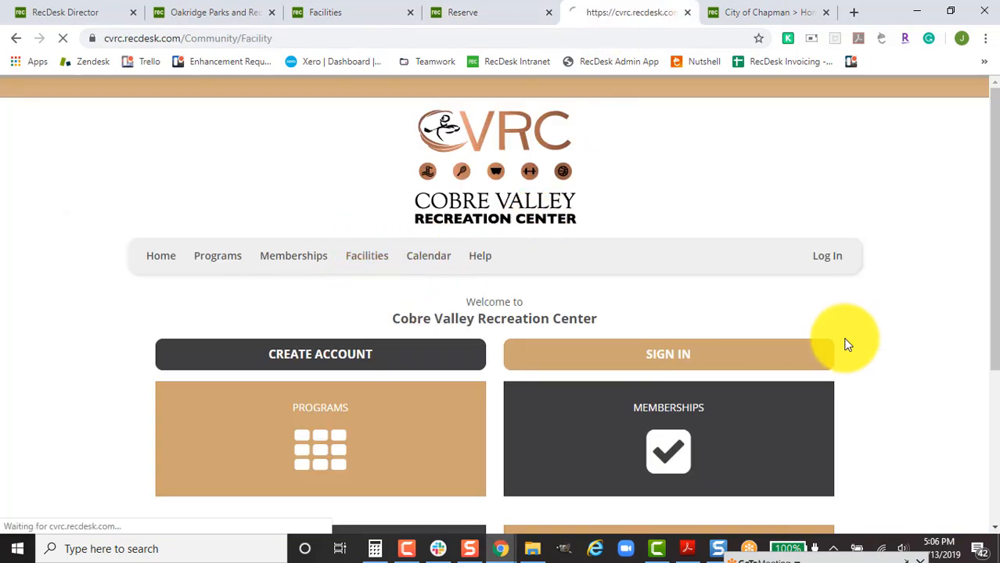
pyautogui.scroll(-6, 869, 366)
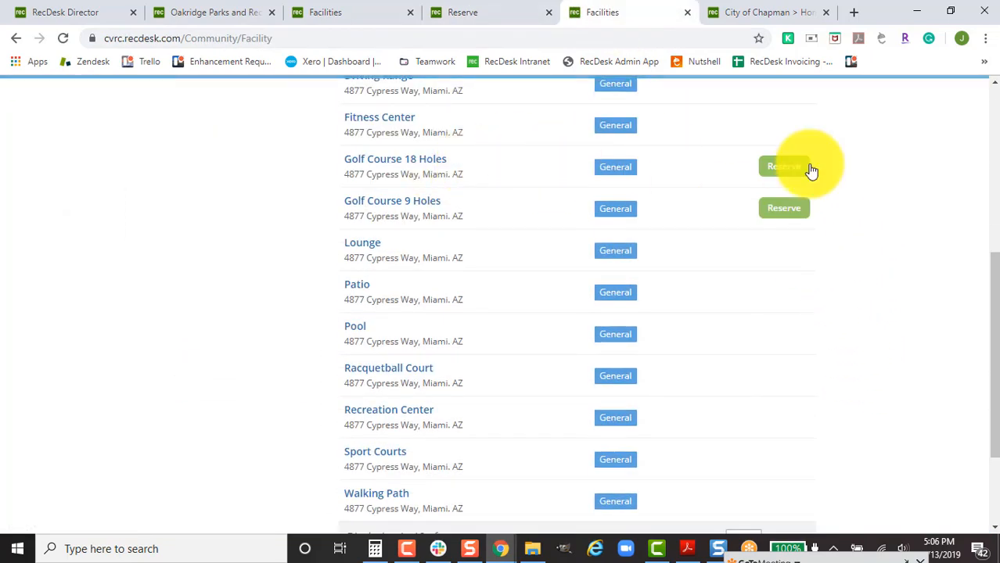
pyautogui.click(790, 176)
pyautogui.scroll(-3, 680, 360)
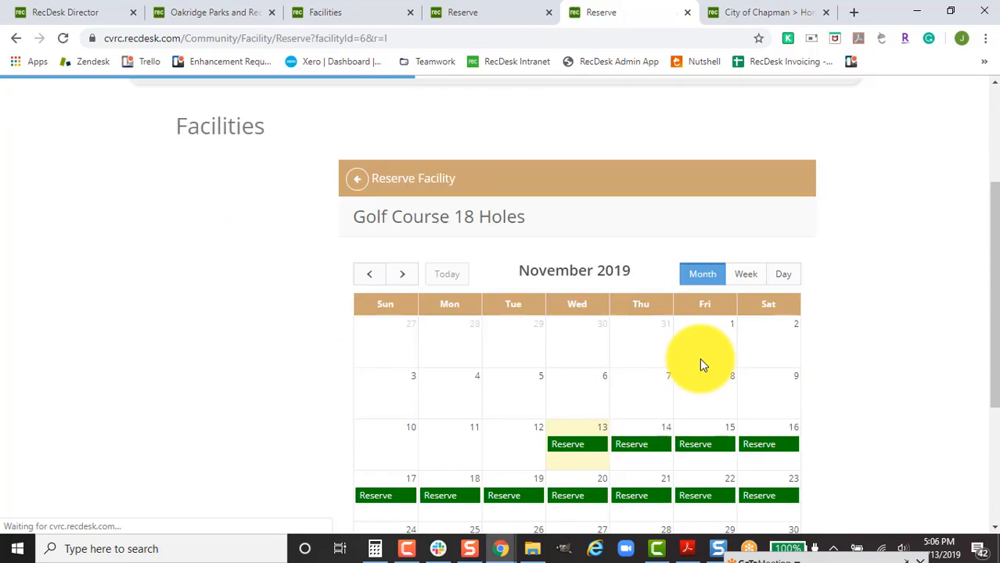
pyautogui.click(576, 413)
pyautogui.scroll(-5, 849, 384)
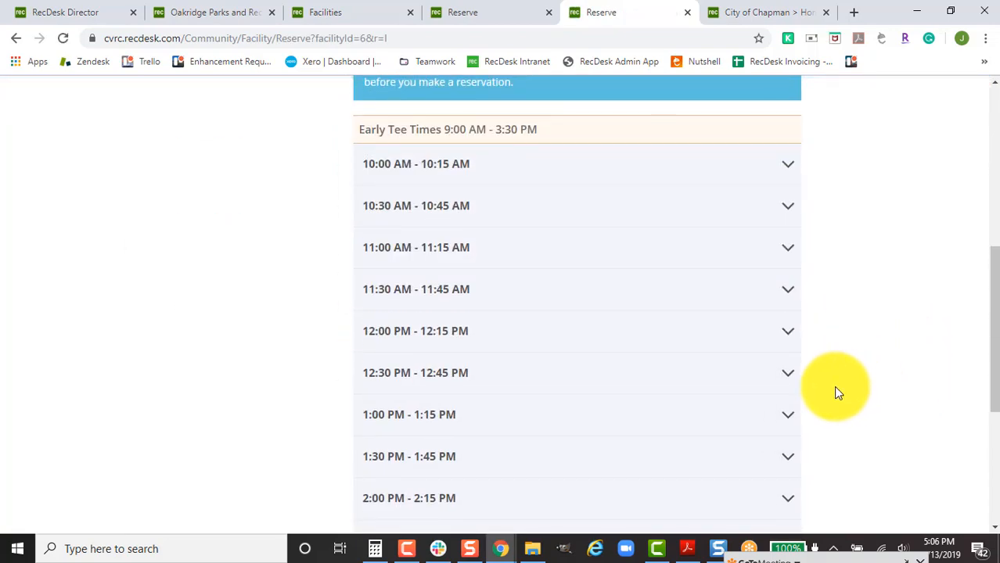
pyautogui.scroll(-3, 834, 386)
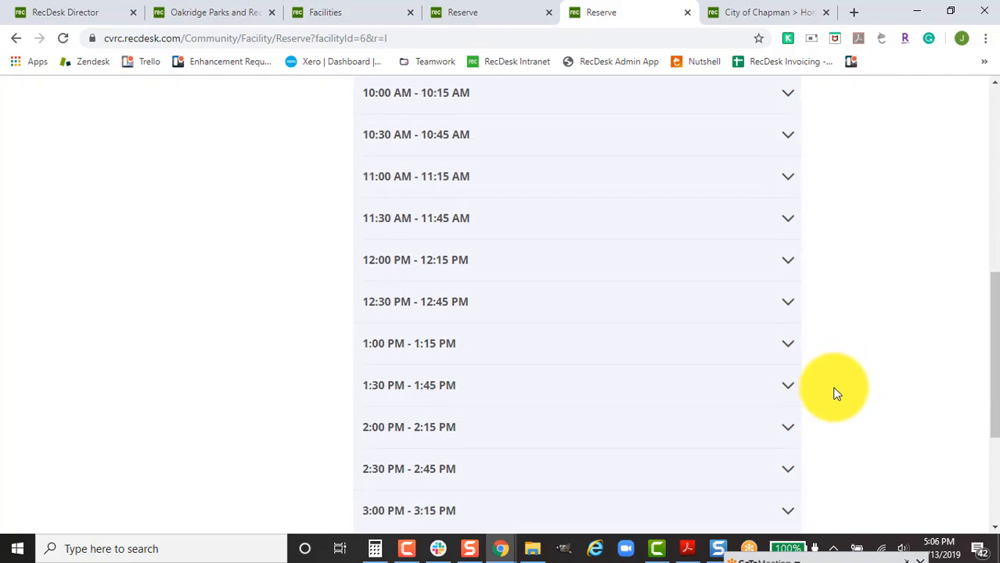
pyautogui.click(753, 16)
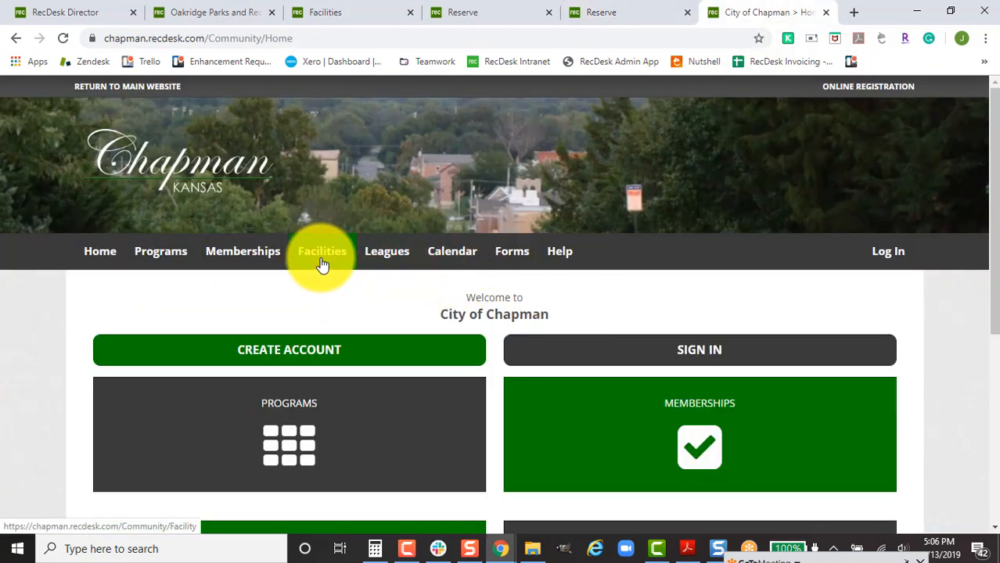
# Open Chapman's Banquet Room reservation slots for November 20, 2019.
pyautogui.moveTo(321, 252)
pyautogui.click(321, 302)
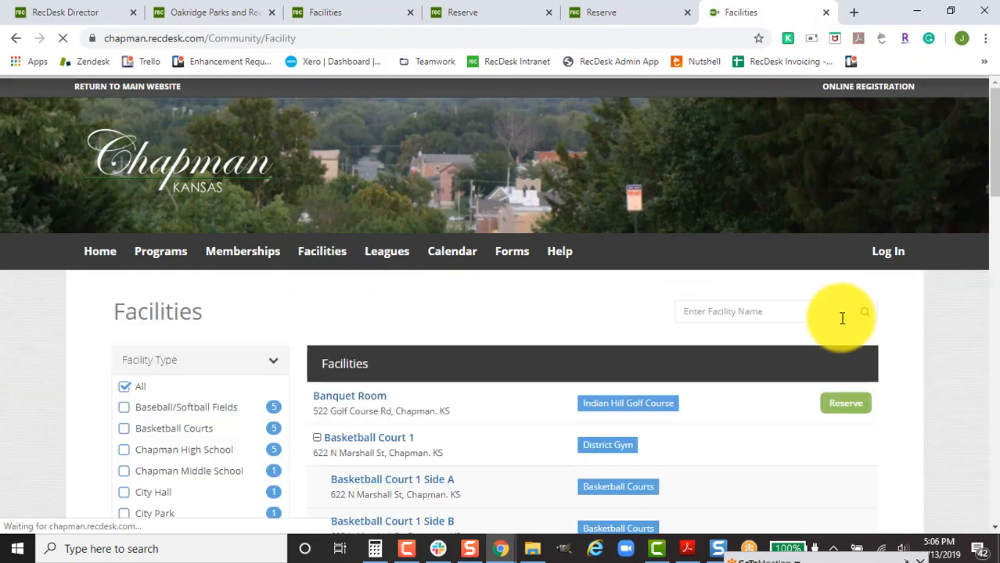
pyautogui.scroll(-1, 801, 341)
pyautogui.click(847, 331)
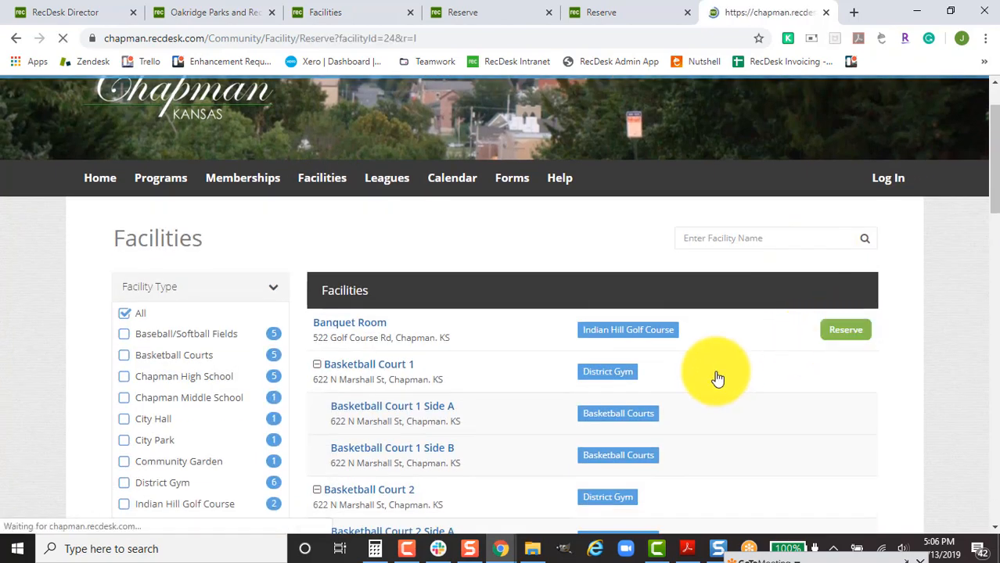
pyautogui.scroll(-5, 712, 376)
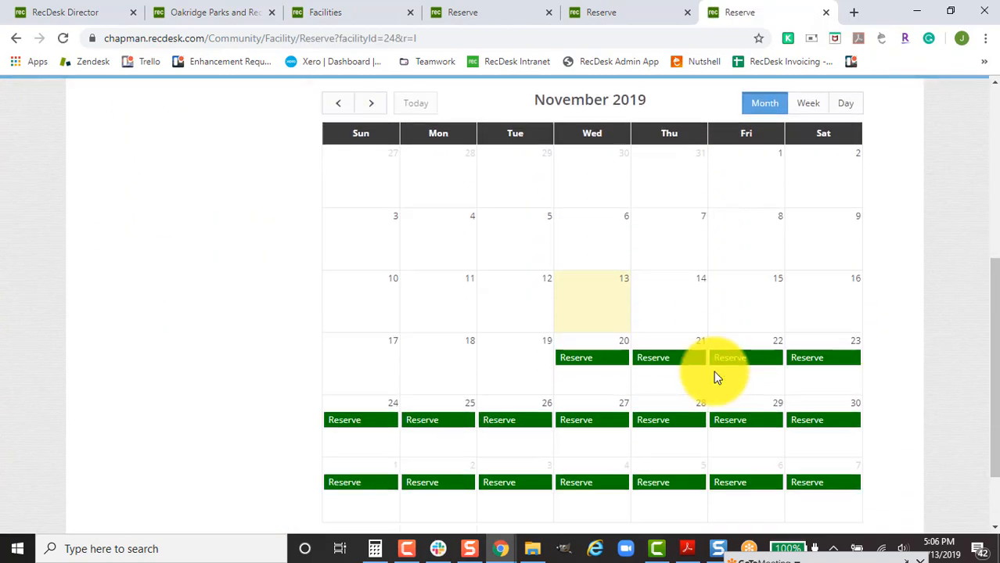
pyautogui.click(609, 347)
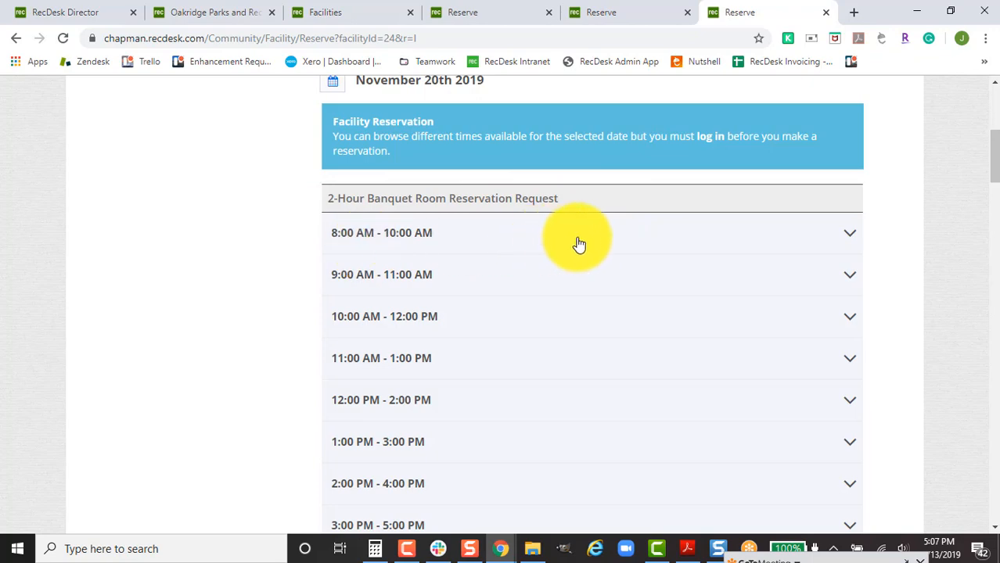
# Show fees for the 8:00–10:00 AM and 8:00–11:00 AM slots, each with a $100.00 damage deposit.
pyautogui.click(503, 235)
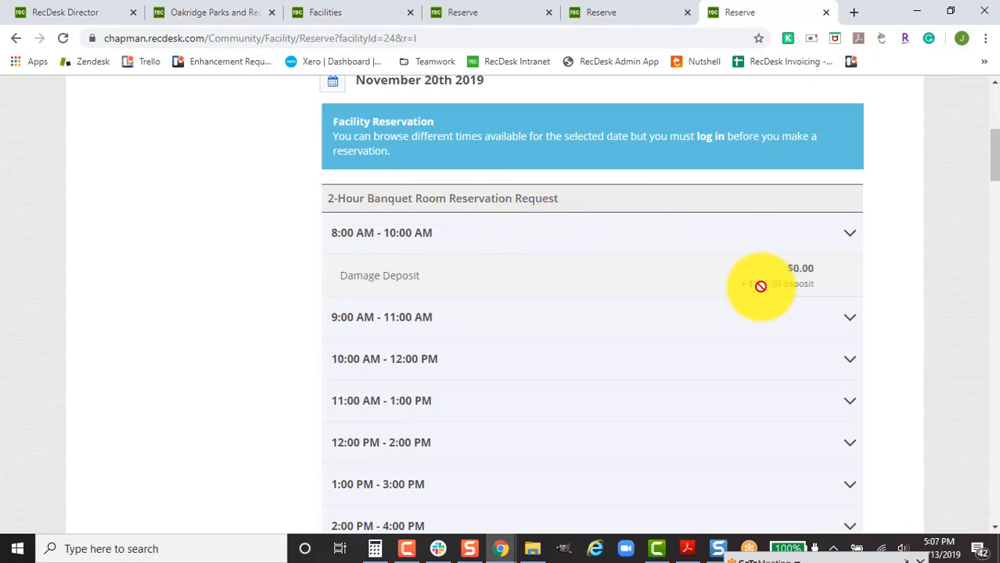
pyautogui.scroll(-6, 753, 468)
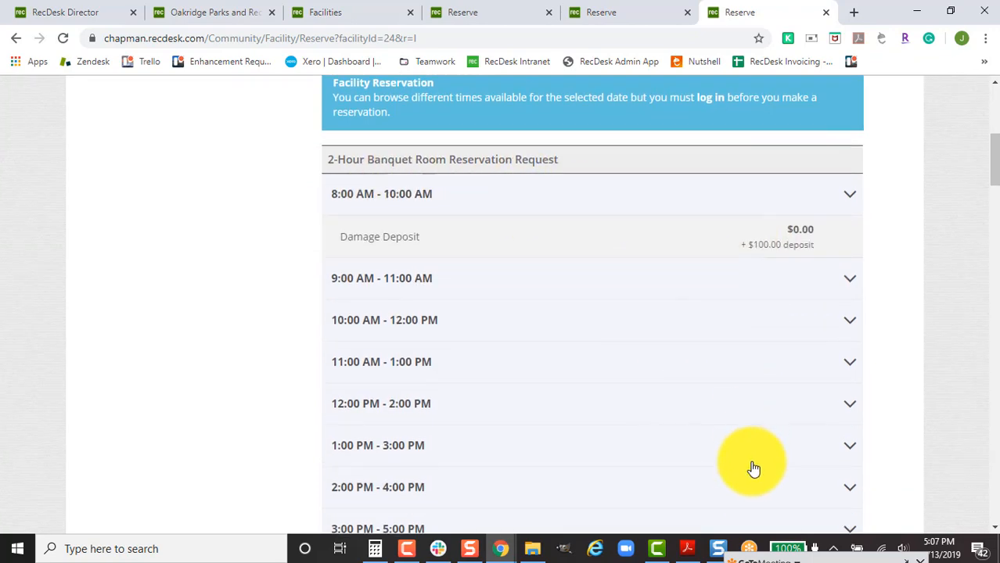
pyautogui.scroll(-1, 753, 468)
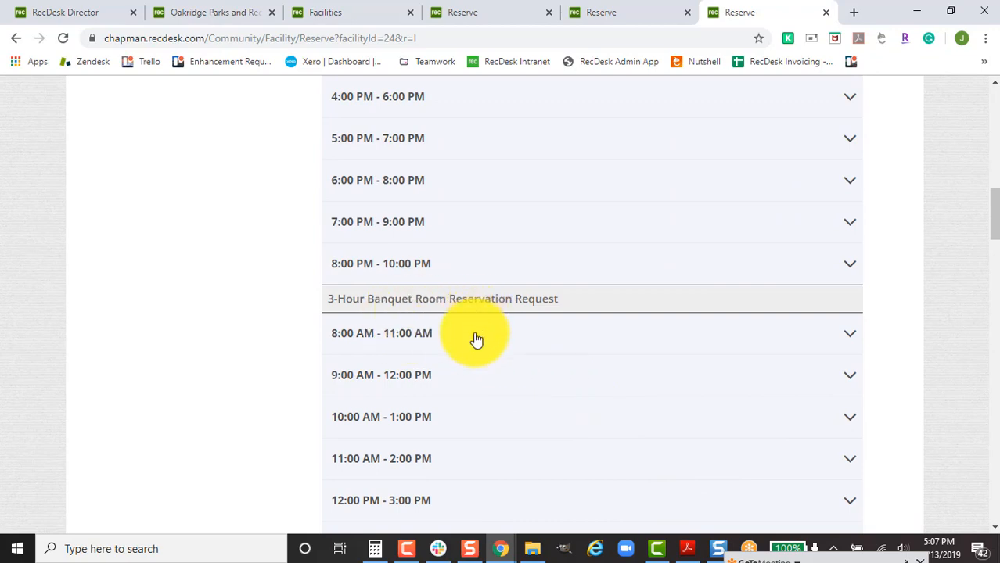
pyautogui.click(473, 337)
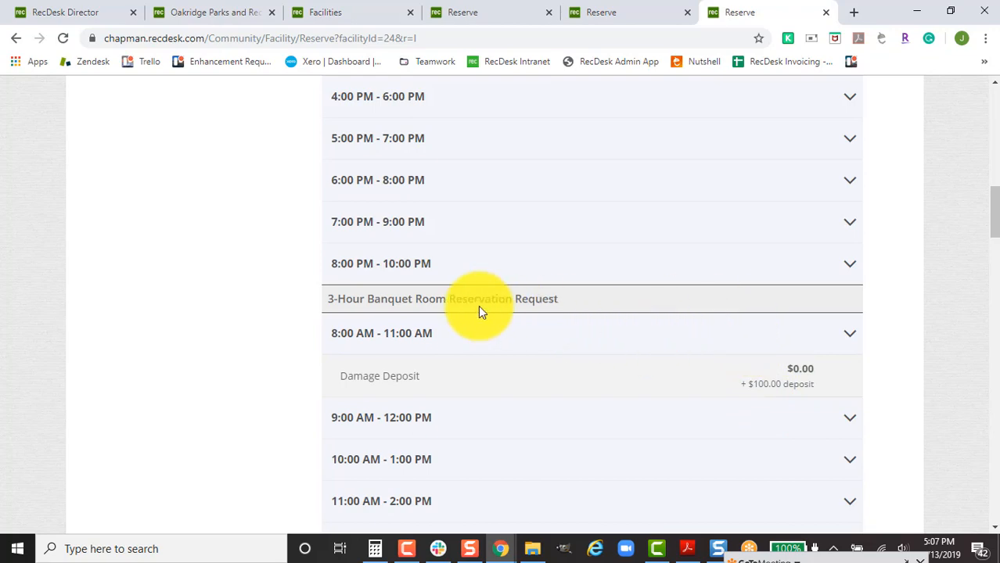
# Name the schedule 'Pick Start Time' and set it to run 11/13/2019 to 11/12/2020.
pyautogui.click(112, 13)
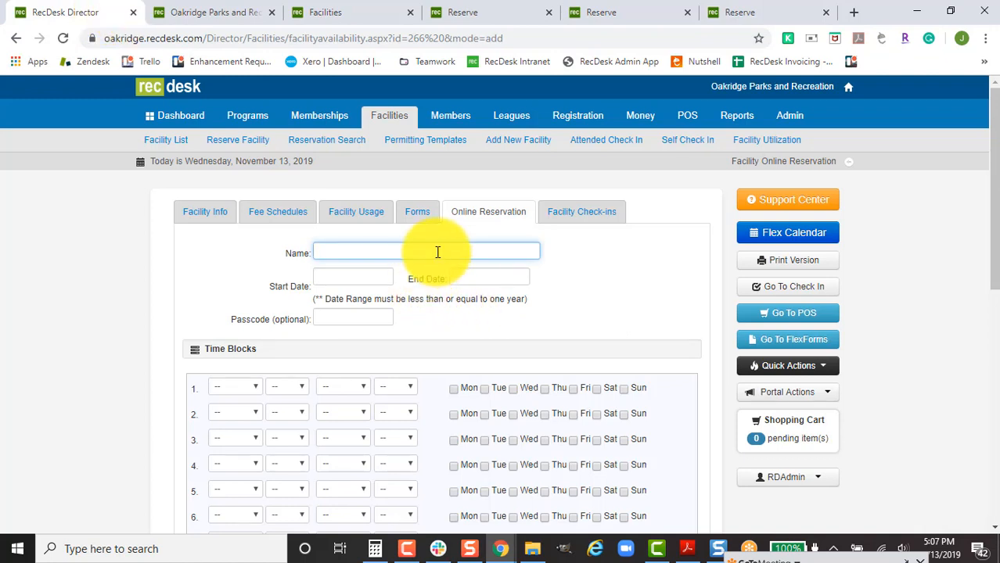
pyautogui.write('2 B')
pyautogui.press('BackSpace')
pyautogui.write('Pick Uo')
pyautogui.press('BackSpace')
pyautogui.press('BackSpace')
pyautogui.write('Start Stime')
pyautogui.press('Tab')
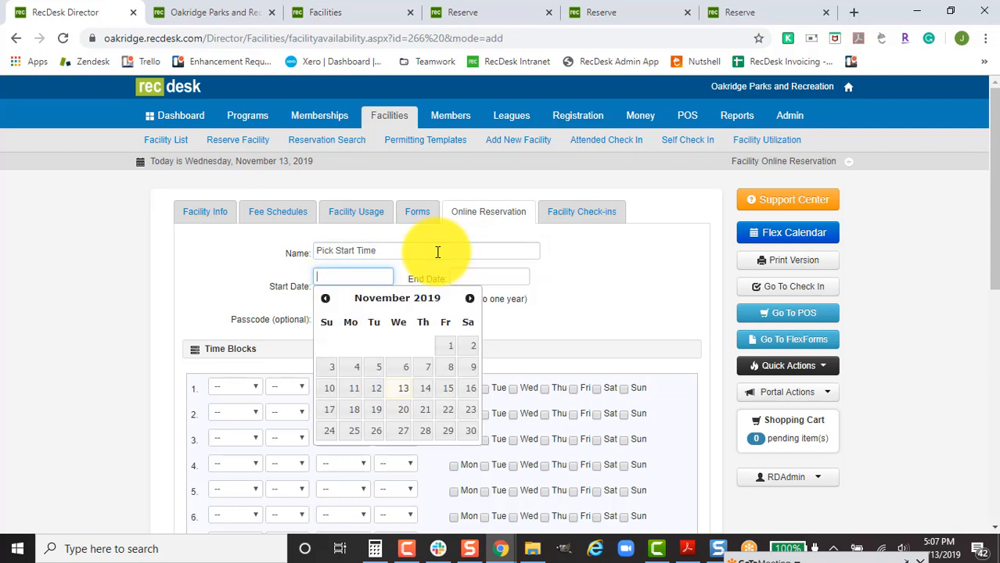
pyautogui.click(401, 400)
pyautogui.click(479, 276)
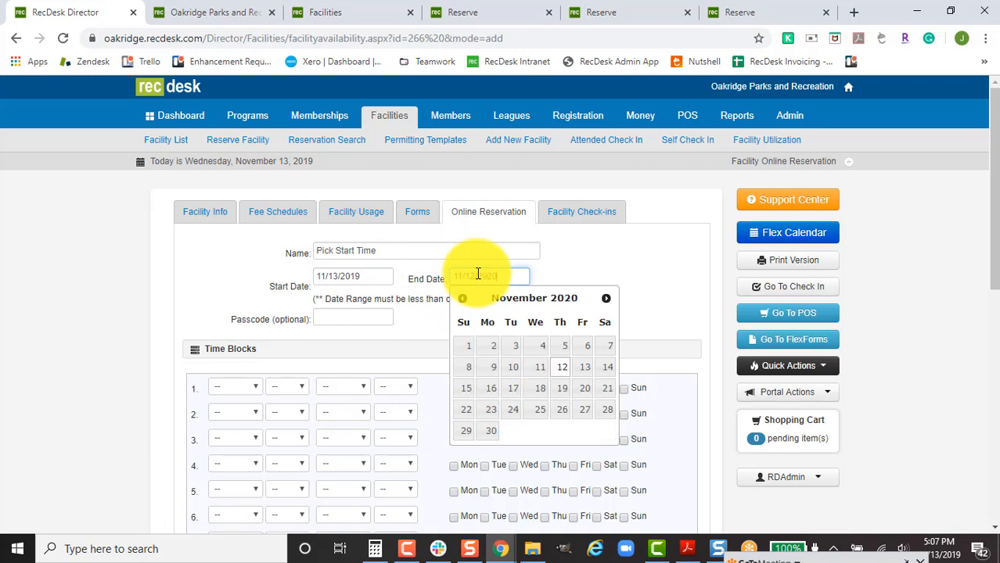
pyautogui.click(564, 374)
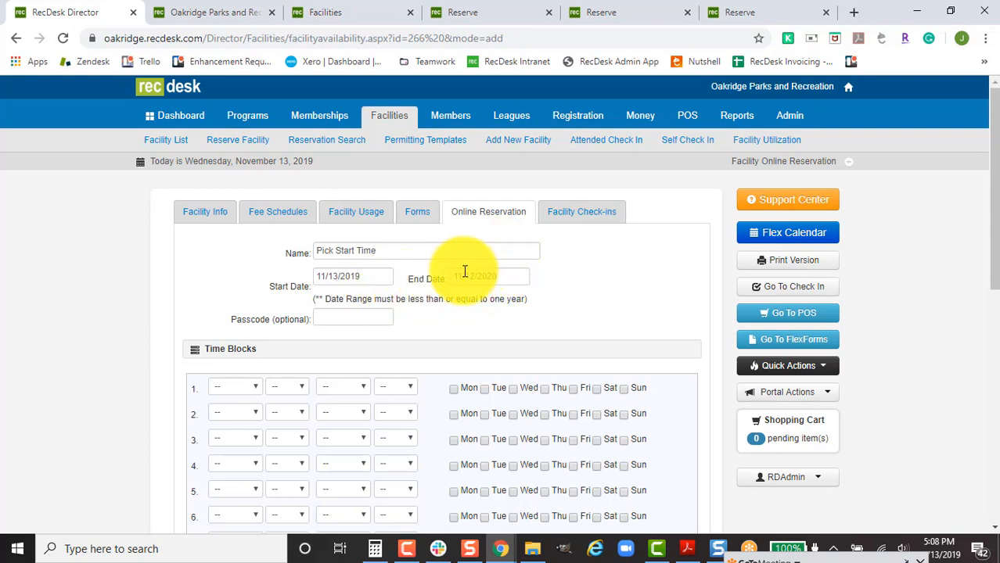
# Enter a trial passcode, then clear it so no passcode is required.
pyautogui.scroll(-1, 452, 283)
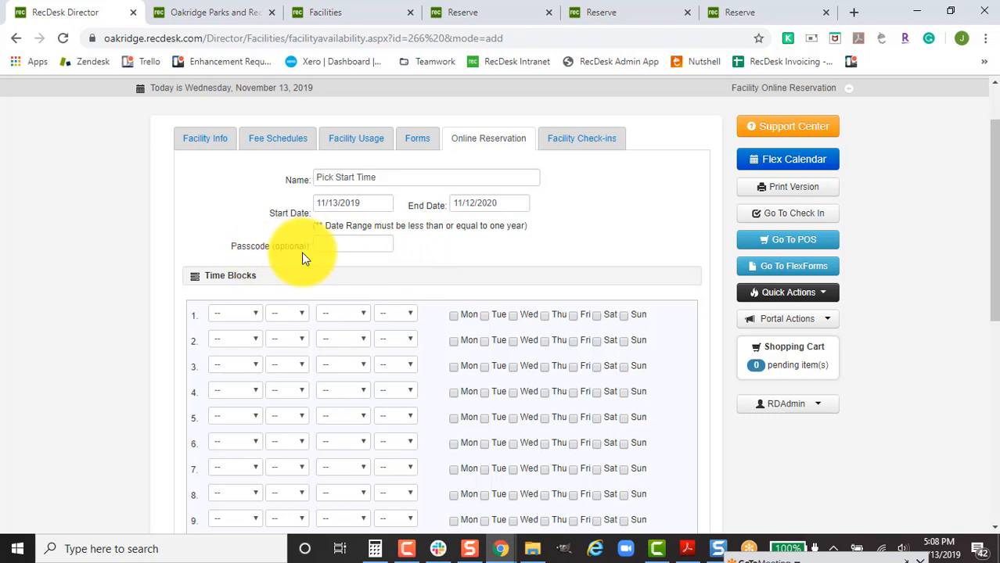
pyautogui.click(344, 245)
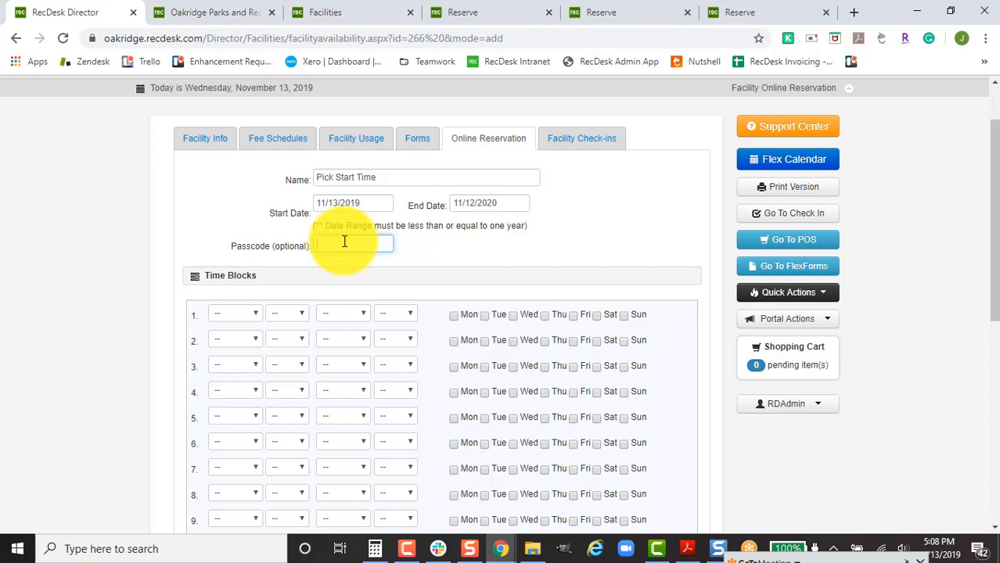
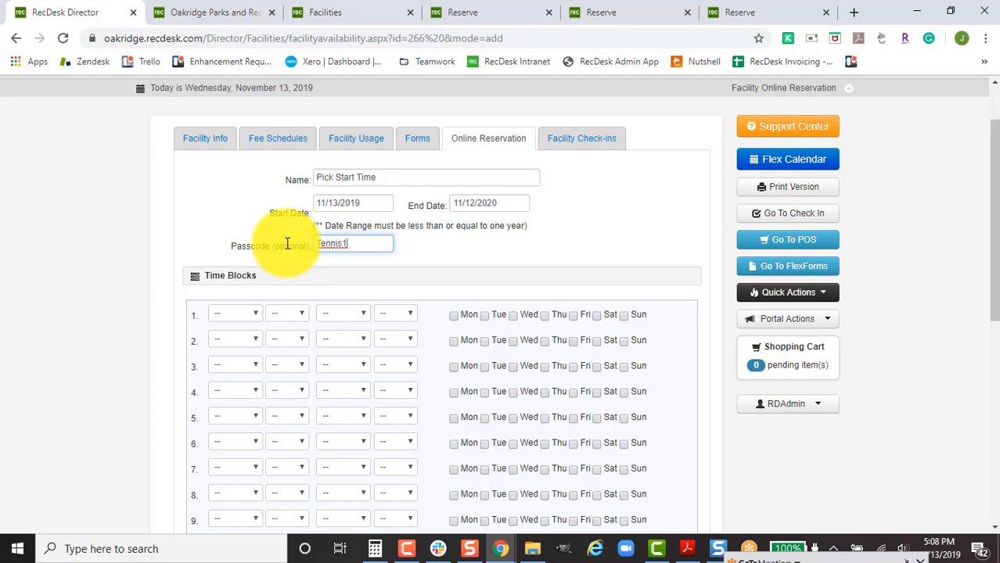
pyautogui.doubleClick(338, 243)
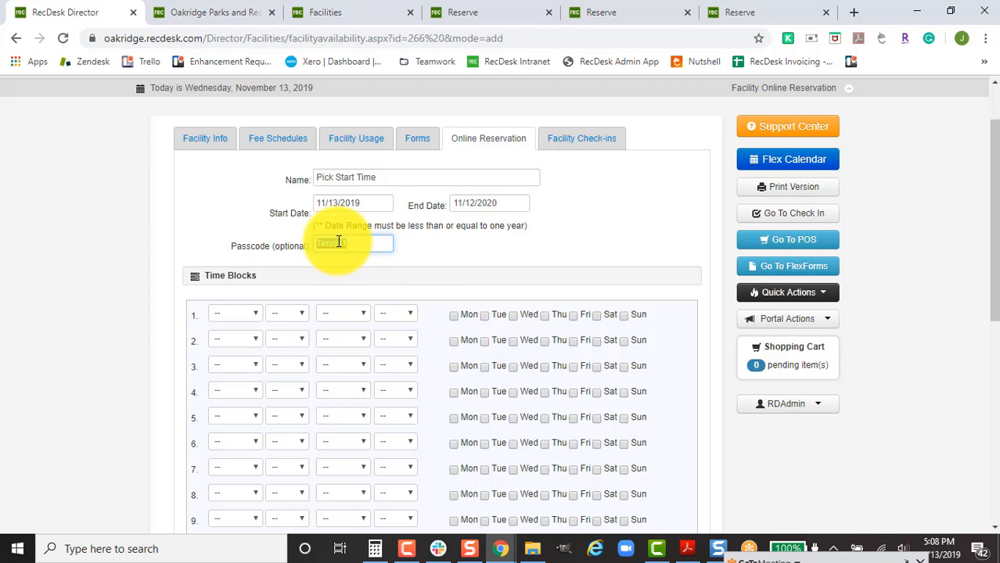
pyautogui.press('BackSpace')
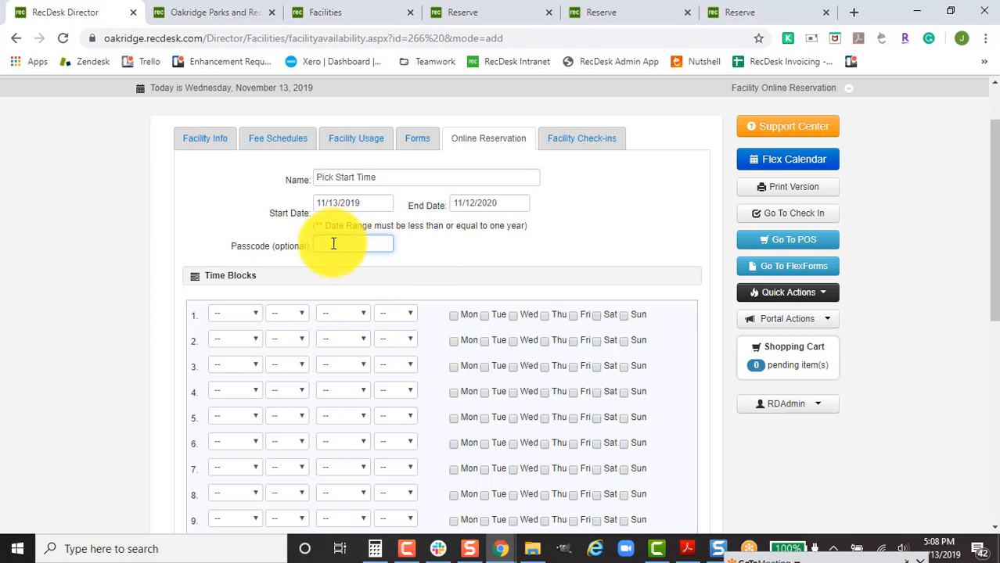
# Set time block 1 to start and end at 8:00 AM.
pyautogui.scroll(-1, 286, 242)
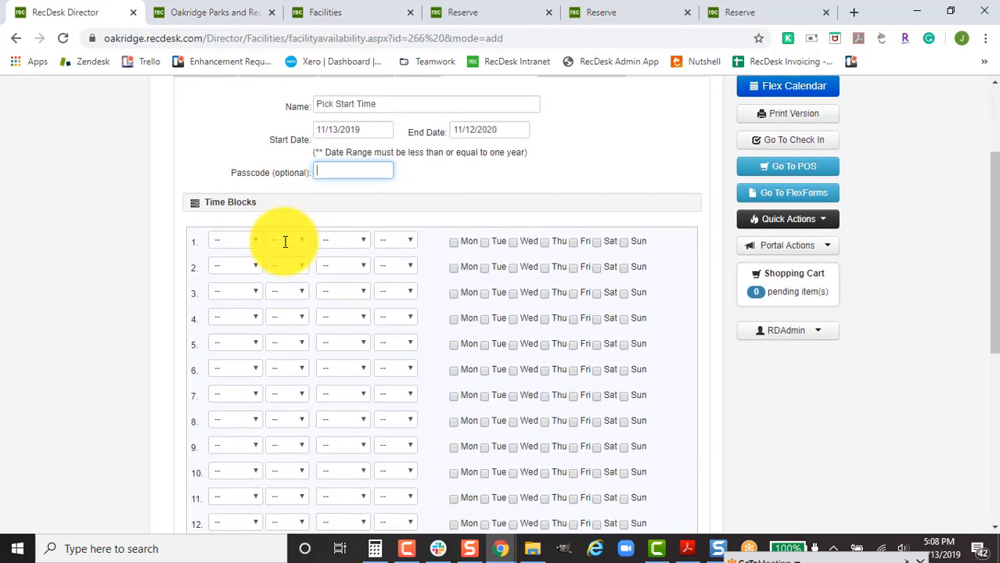
pyautogui.click(231, 243)
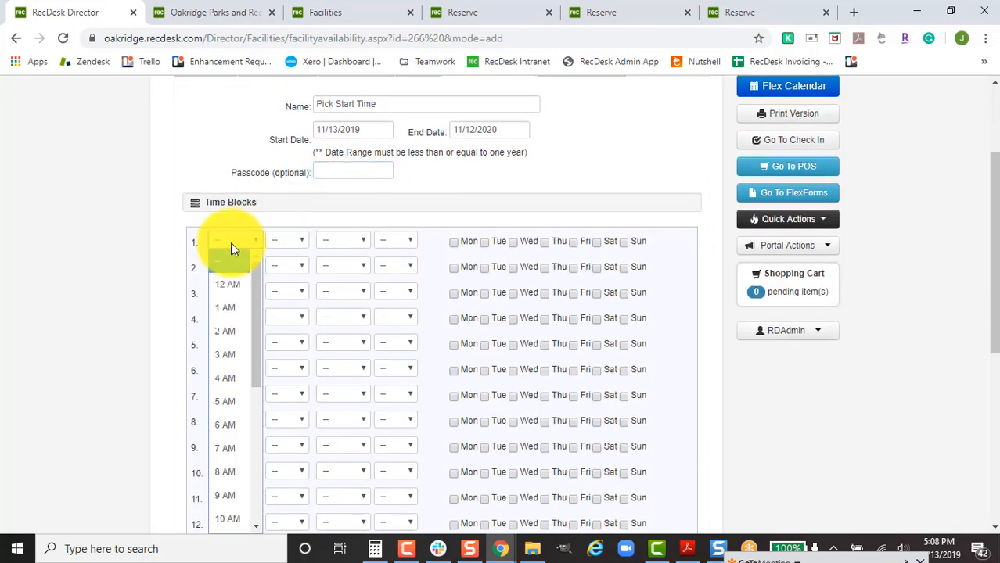
pyautogui.click(230, 473)
pyautogui.click(300, 244)
pyautogui.click(291, 269)
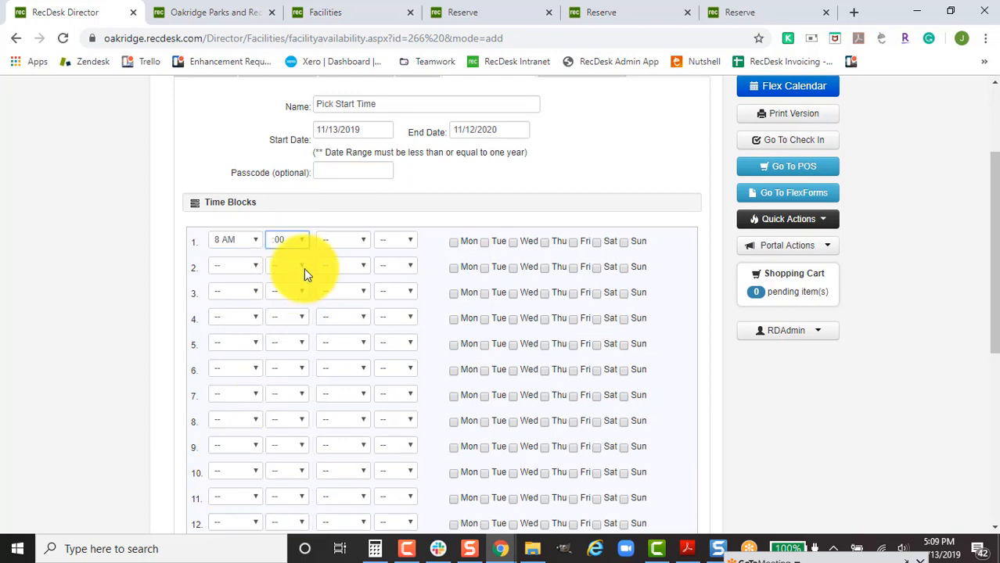
pyautogui.click(353, 244)
pyautogui.click(356, 248)
pyautogui.press('8')
pyautogui.press('Return')
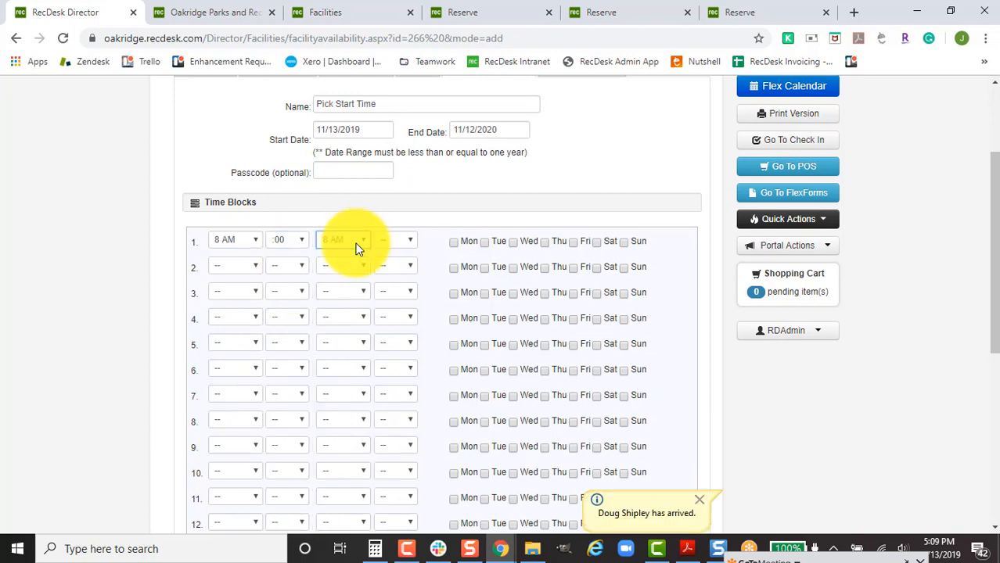
pyautogui.click(406, 244)
pyautogui.press('Return')
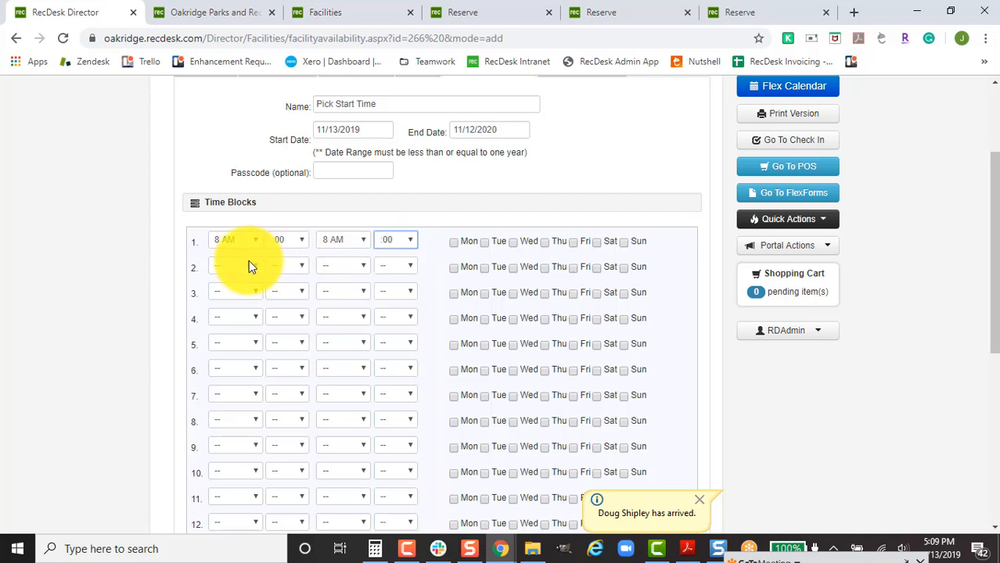
# Set time block 2 to start and end at 8:30 AM.
pyautogui.click(245, 263)
pyautogui.press('8')
pyautogui.press('Return')
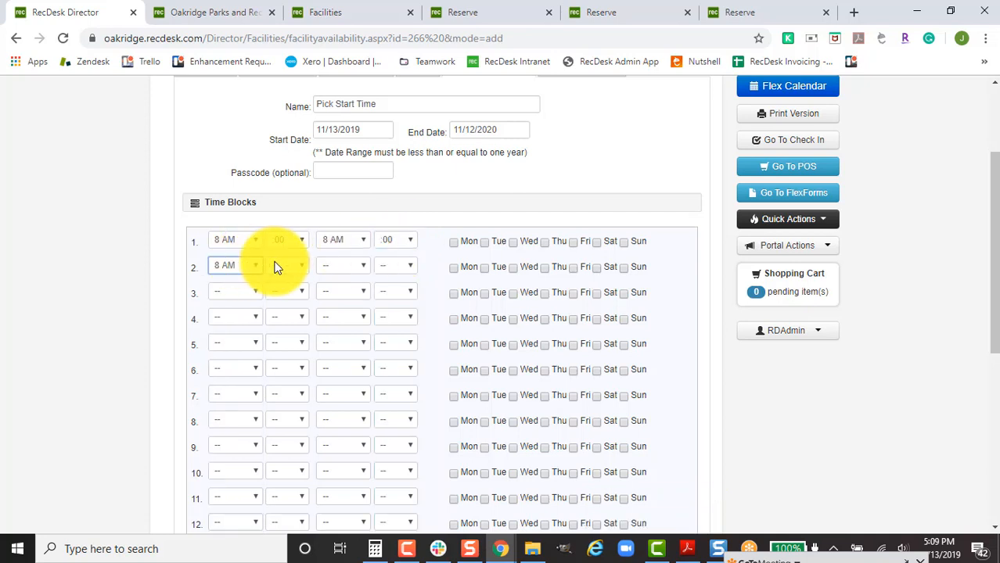
pyautogui.click(278, 266)
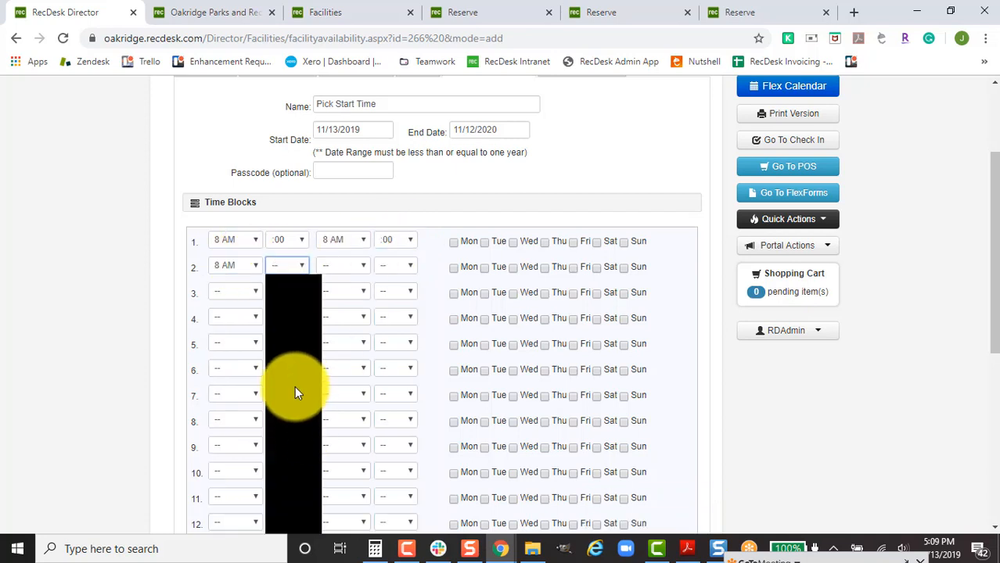
pyautogui.click(280, 455)
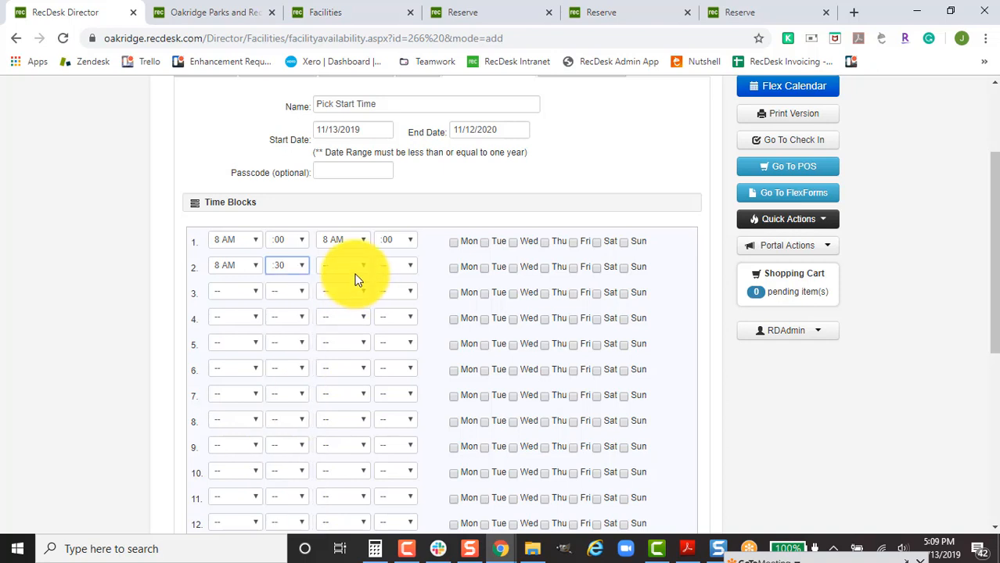
pyautogui.click(354, 266)
pyautogui.click(355, 266)
pyautogui.click(393, 267)
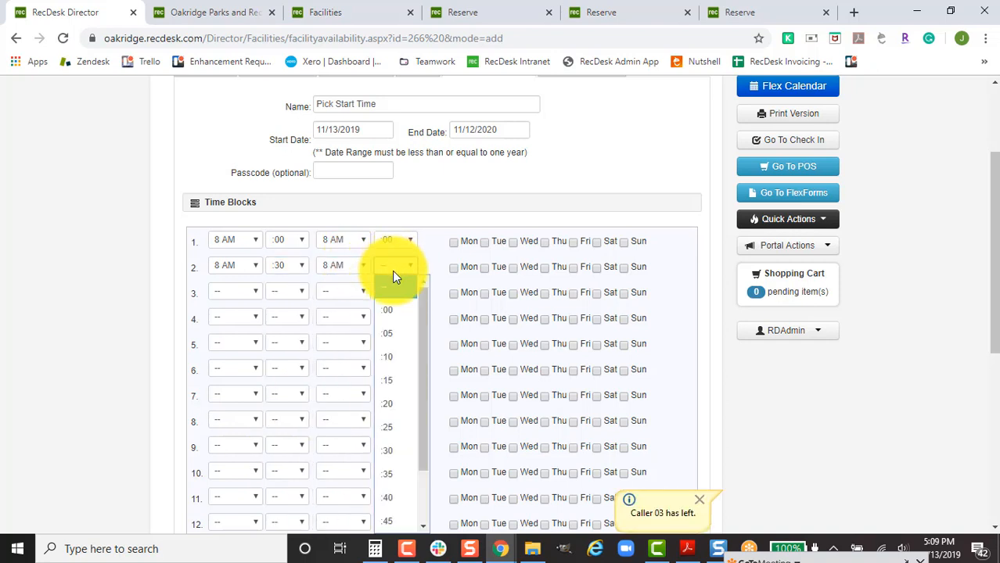
pyautogui.click(389, 452)
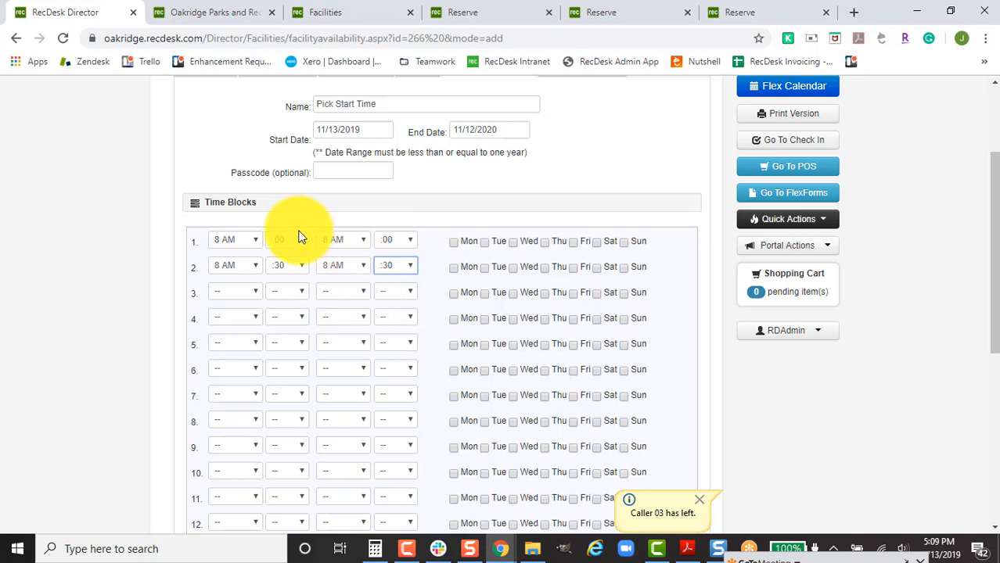
# Set time block 3 to start and end at 9:00 AM.
pyautogui.click(234, 293)
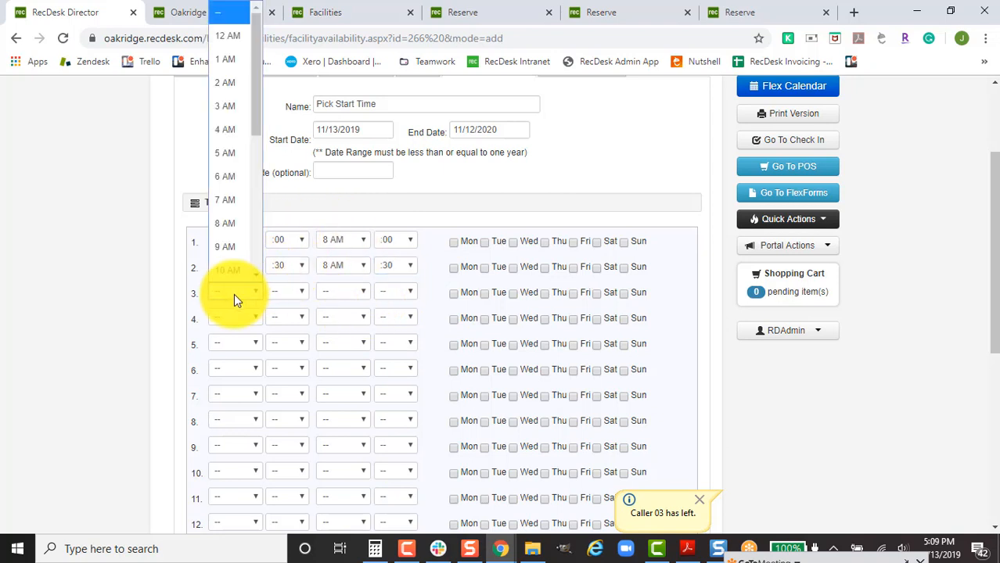
pyautogui.press('9')
pyautogui.press('Return')
pyautogui.click(275, 296)
pyautogui.press('Down')
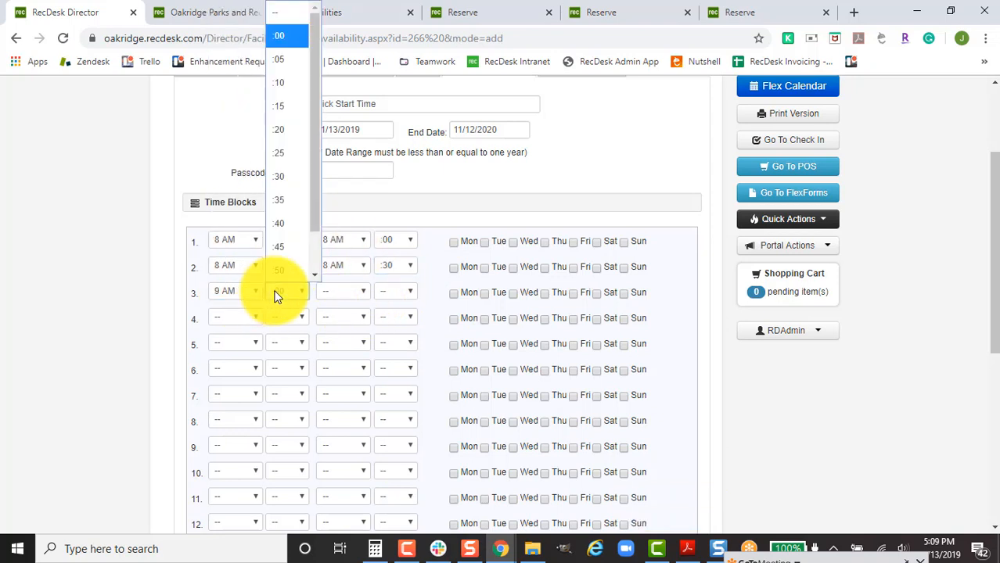
pyautogui.press('Return')
pyautogui.click(327, 292)
pyautogui.press('9')
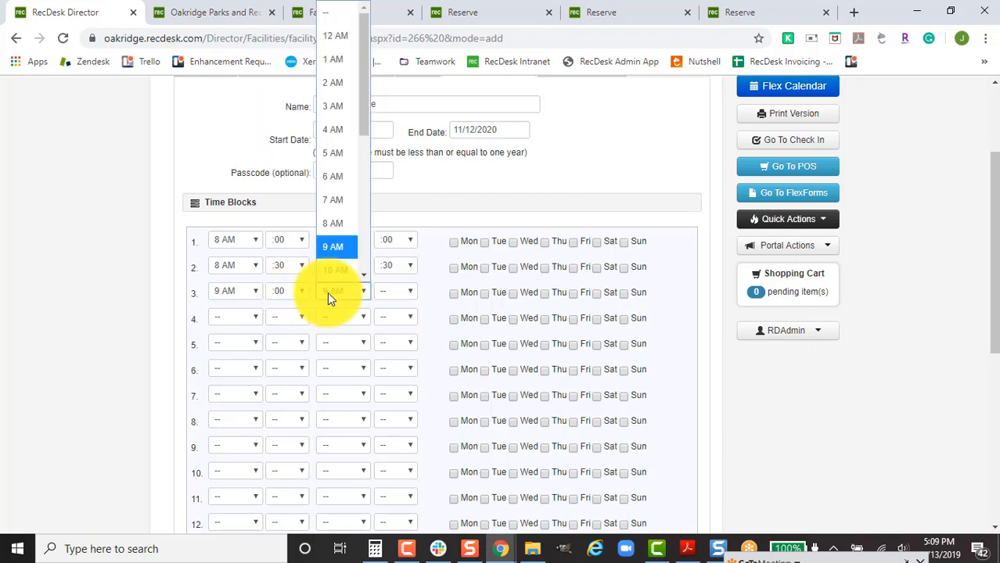
pyautogui.press('Return')
pyautogui.click(392, 290)
pyautogui.press('Down')
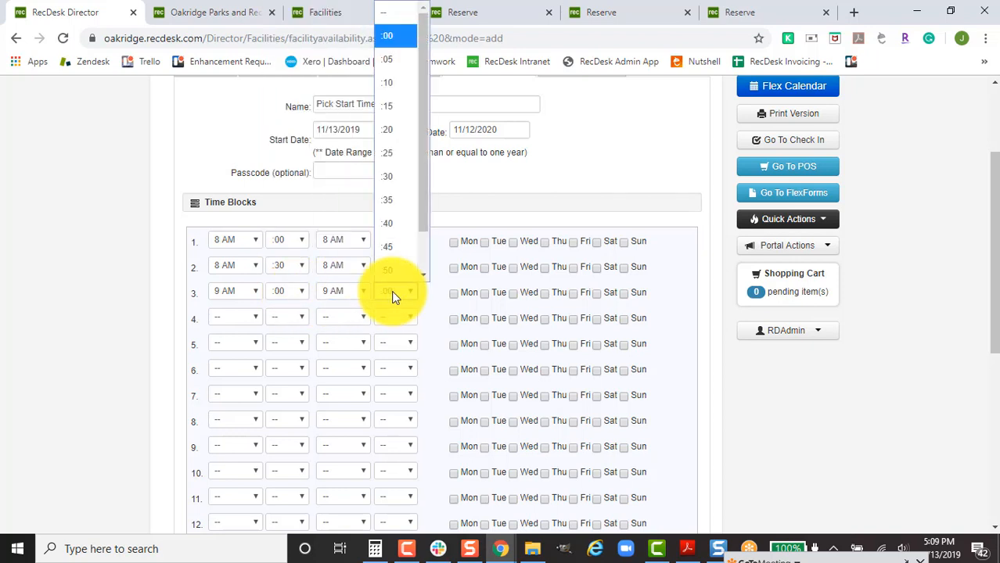
pyautogui.press('Return')
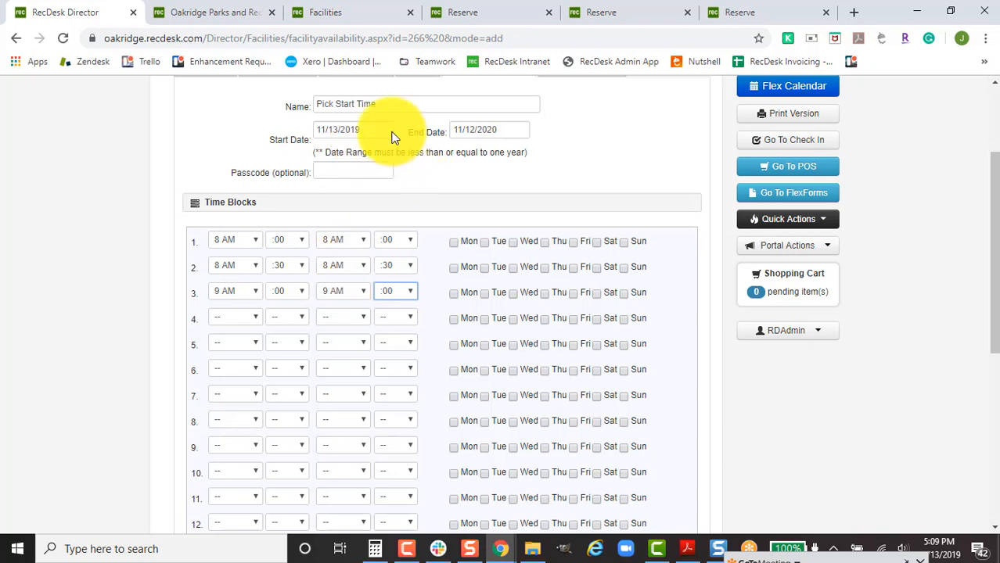
# Tick Monday through Wednesday repeats for the 8:00, 8:30 and 9:00 AM time blocks.
pyautogui.scroll(-4, 452, 195)
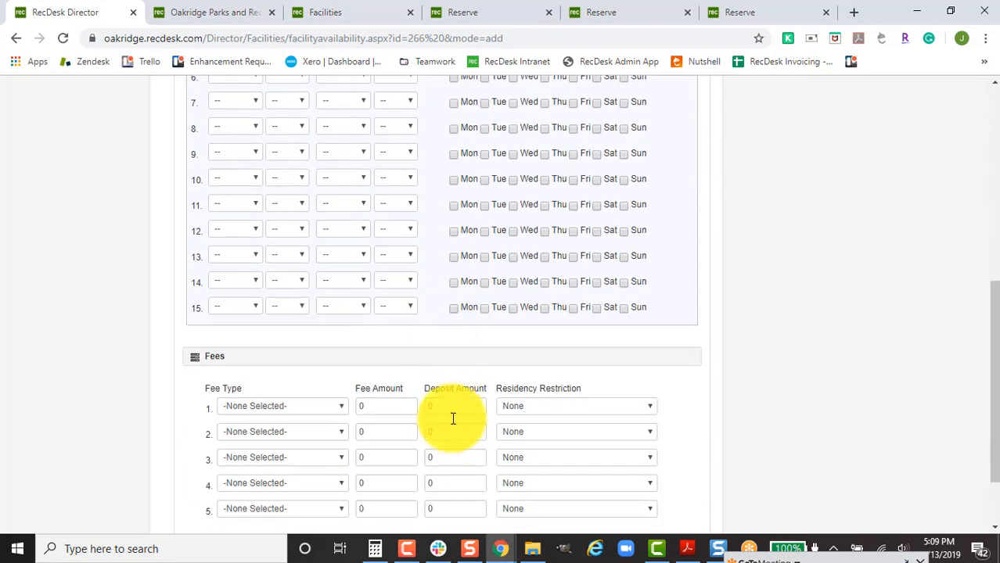
pyautogui.scroll(2, 443, 305)
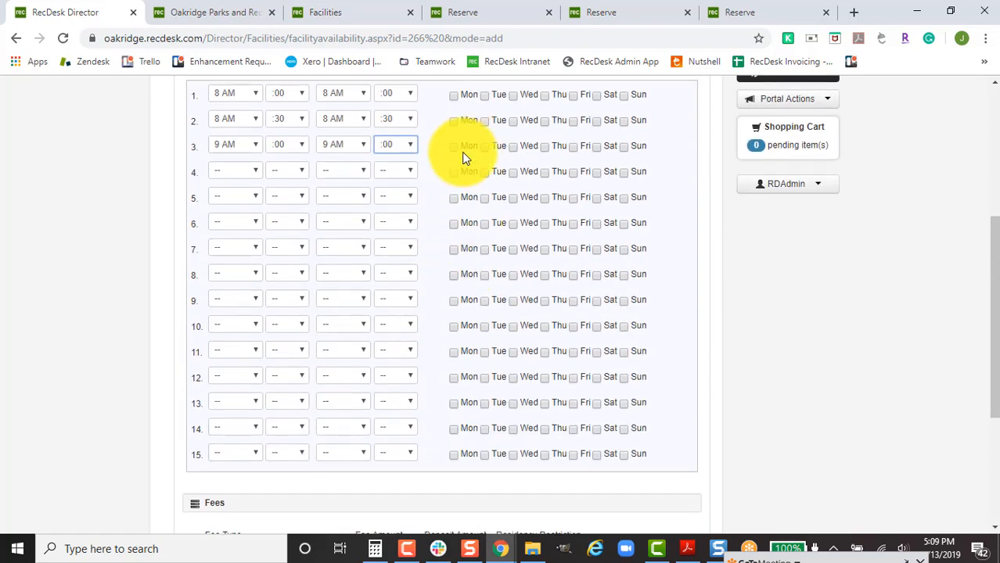
pyautogui.scroll(2, 457, 199)
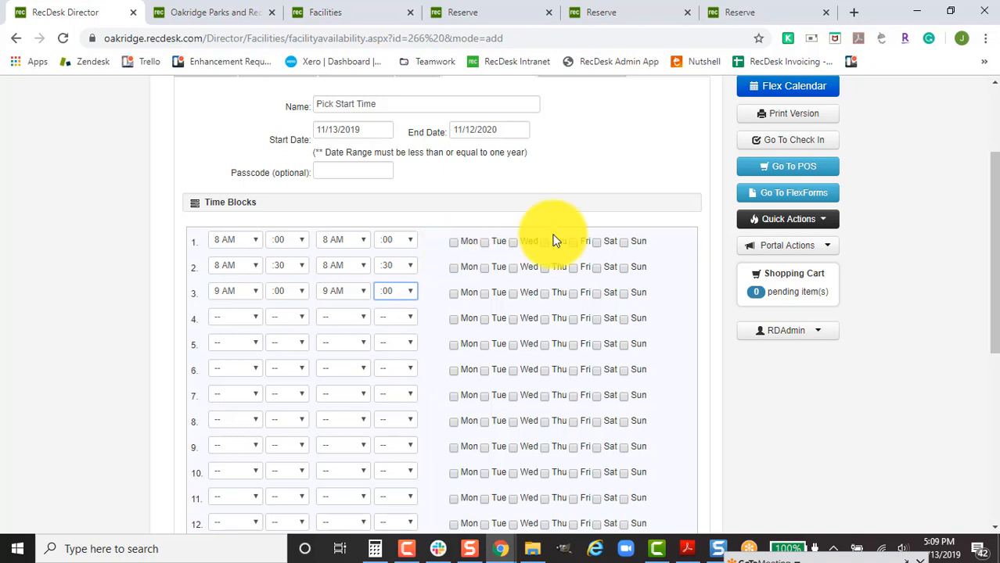
pyautogui.click(453, 243)
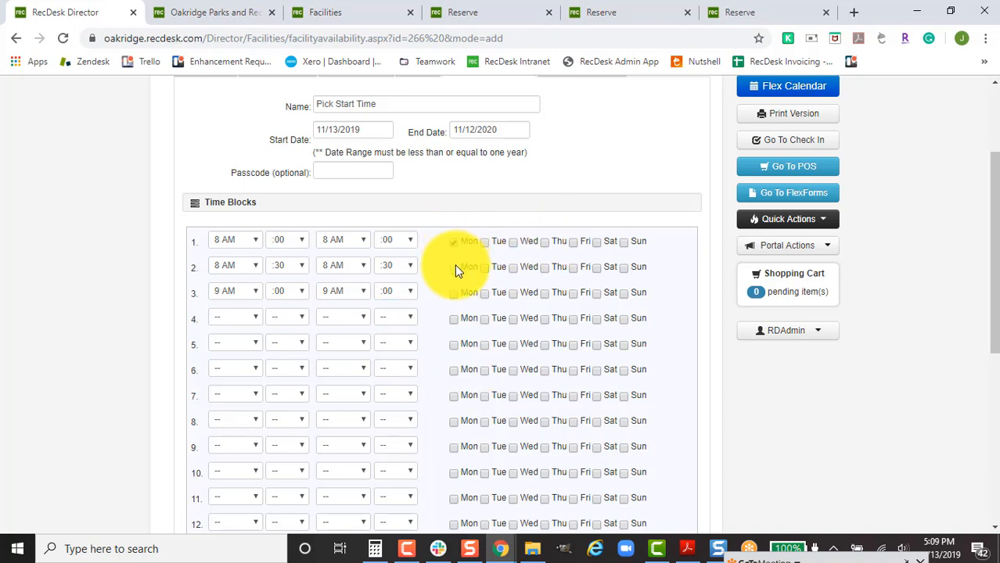
pyautogui.click(454, 267)
pyautogui.click(485, 294)
pyautogui.click(485, 268)
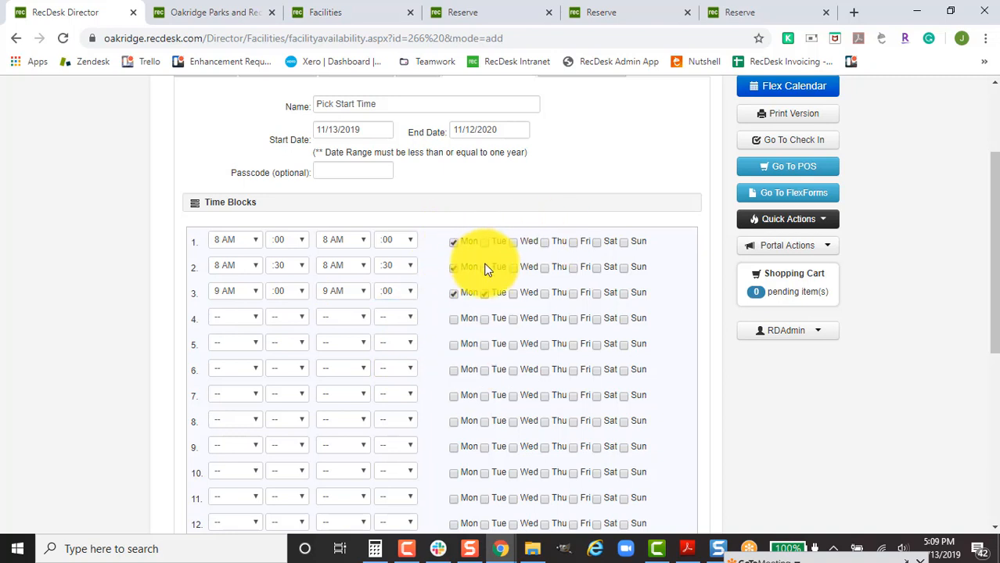
pyautogui.click(485, 243)
pyautogui.click(513, 242)
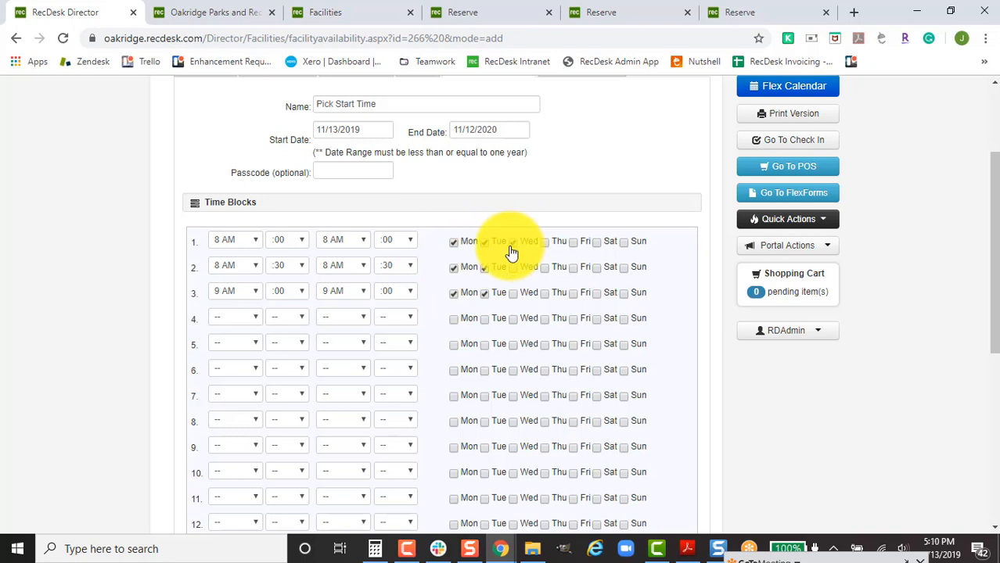
pyautogui.click(513, 268)
pyautogui.click(513, 294)
# Tick Thursday and Friday for all three blocks, plus the weekend for the 9 AM block.
pyautogui.click(544, 294)
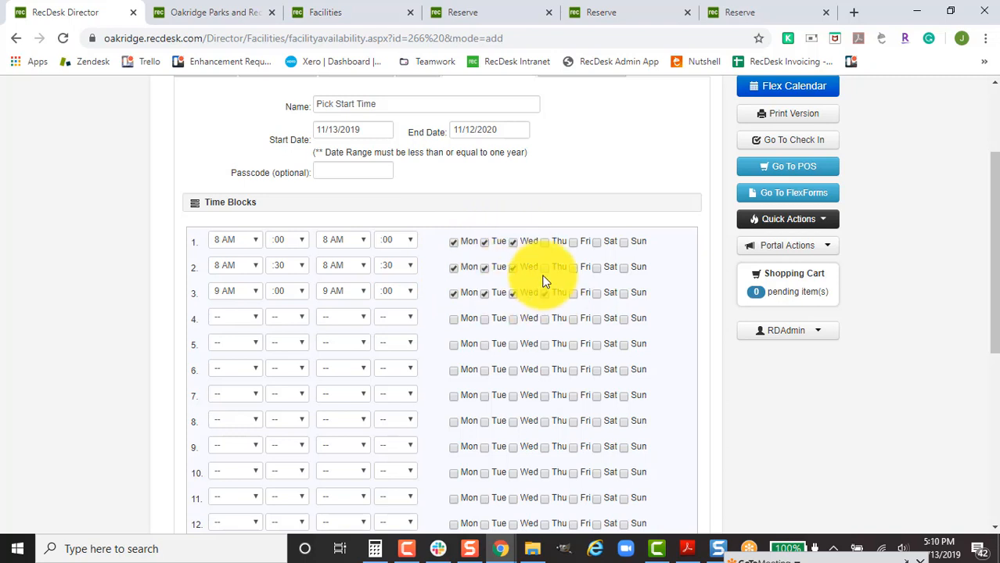
pyautogui.click(544, 268)
pyautogui.click(544, 243)
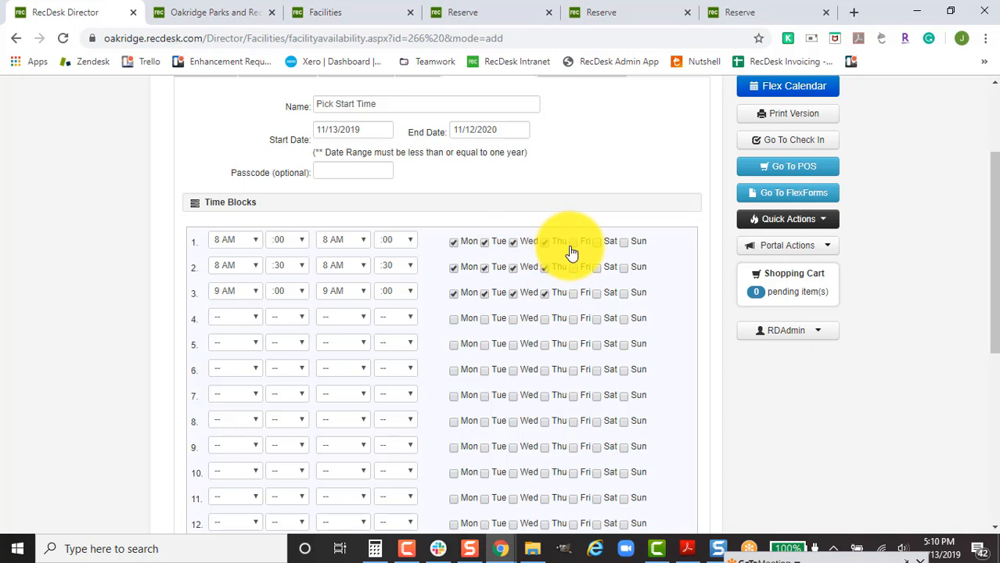
pyautogui.click(572, 243)
pyautogui.click(573, 268)
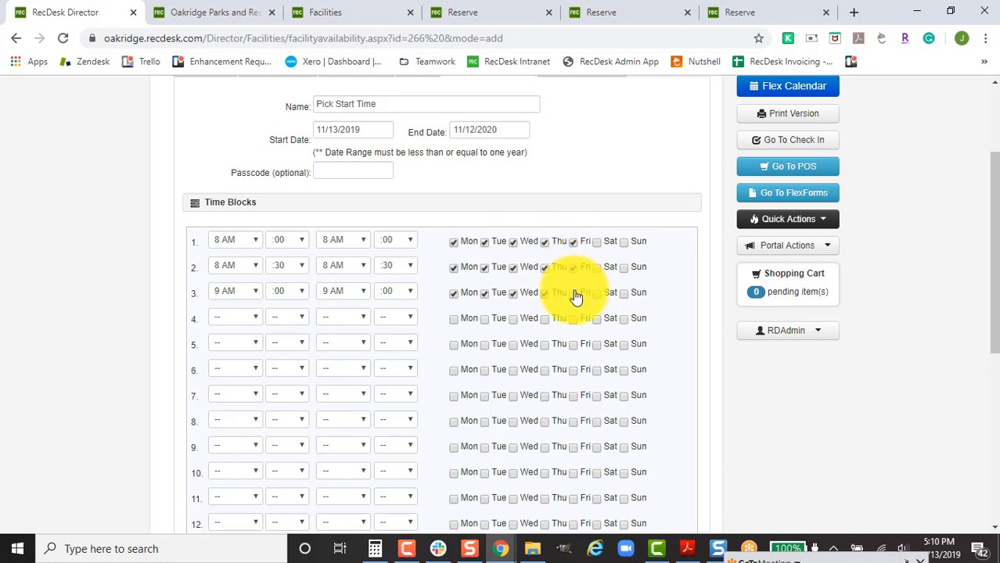
pyautogui.click(573, 294)
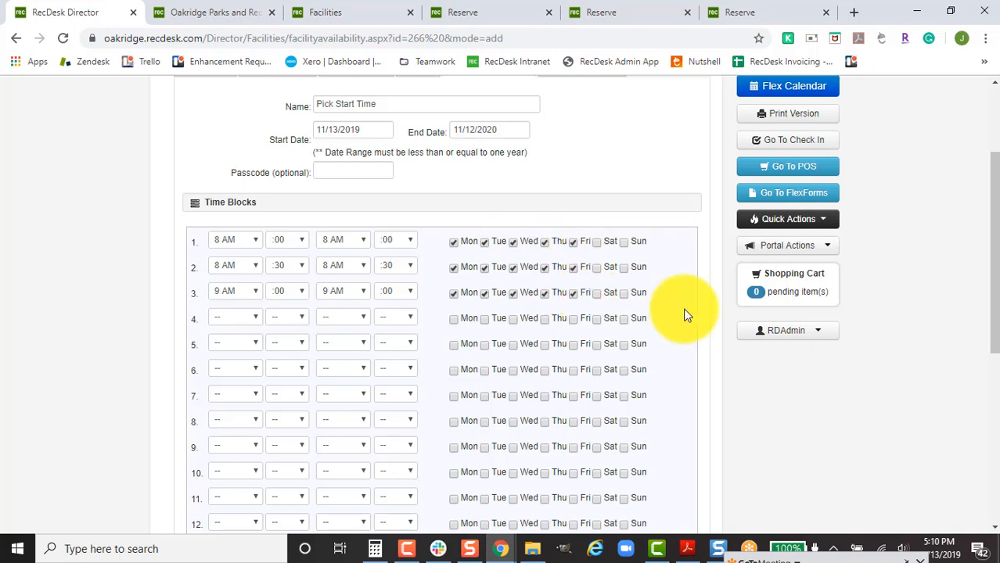
pyautogui.click(624, 296)
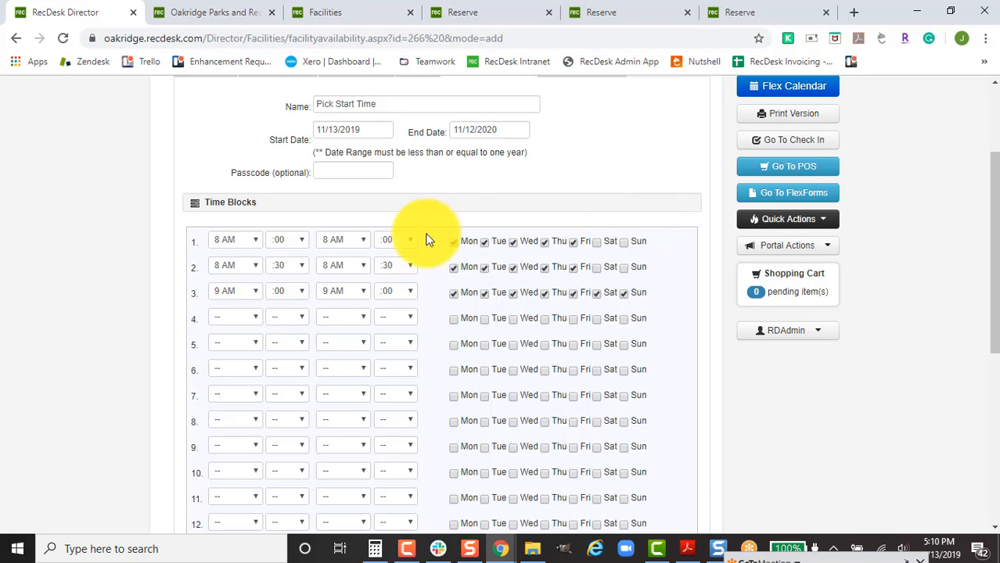
# Set the first fee's type to Reservation Request.
pyautogui.scroll(-3, 431, 270)
pyautogui.scroll(-1, 431, 270)
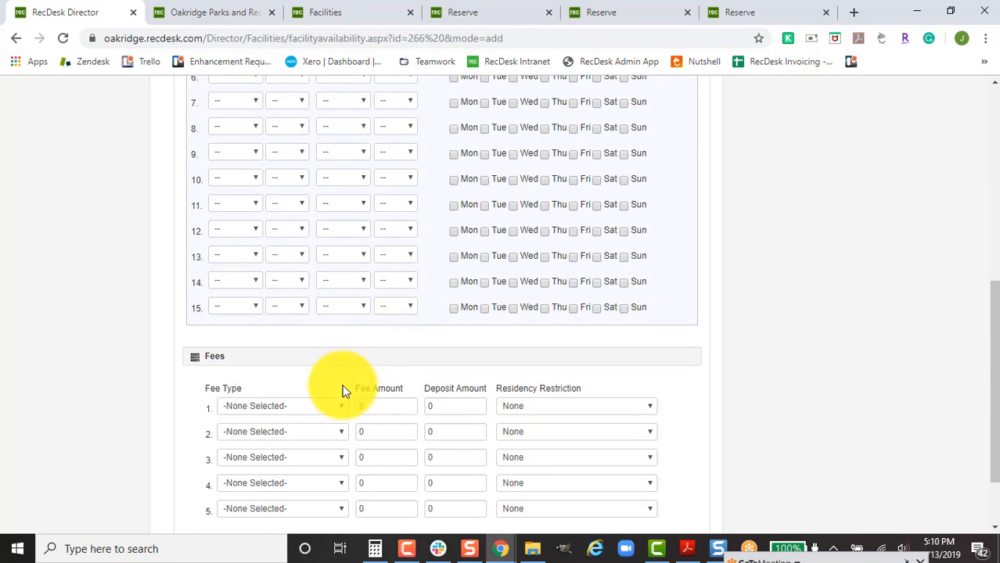
pyautogui.click(325, 410)
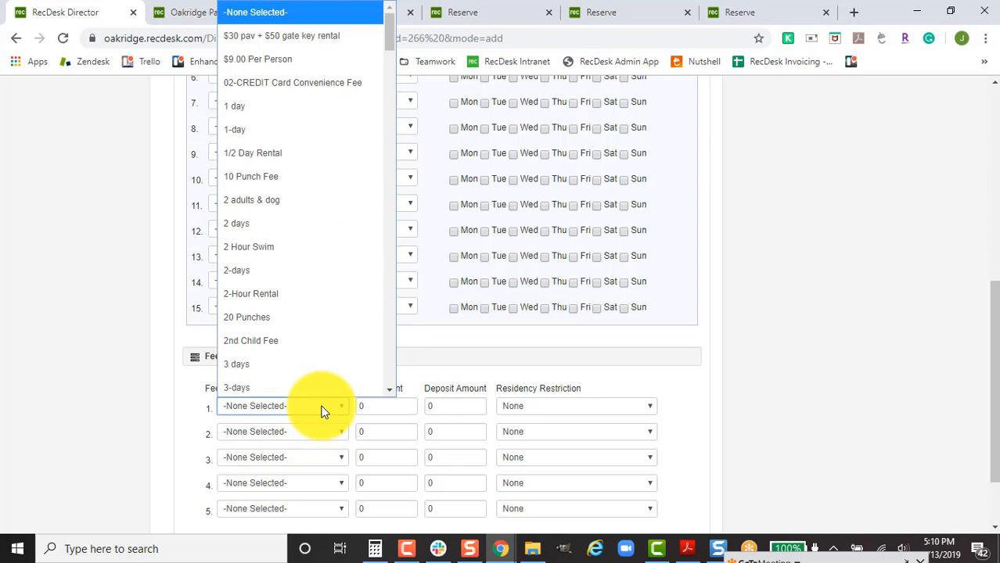
pyautogui.press('r')
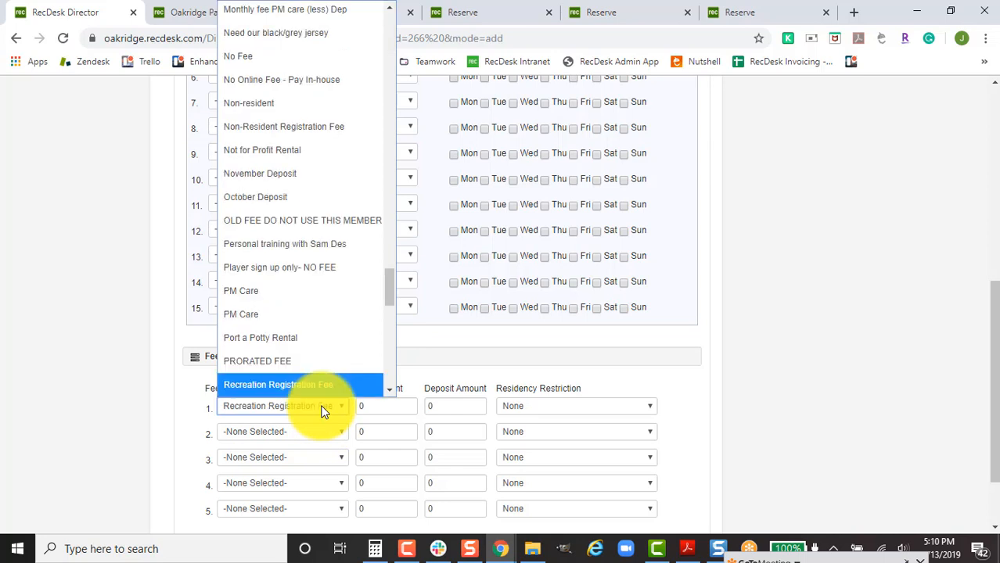
pyautogui.press('Down')
pyautogui.press('Down')
pyautogui.press('Down')
pyautogui.press('Down')
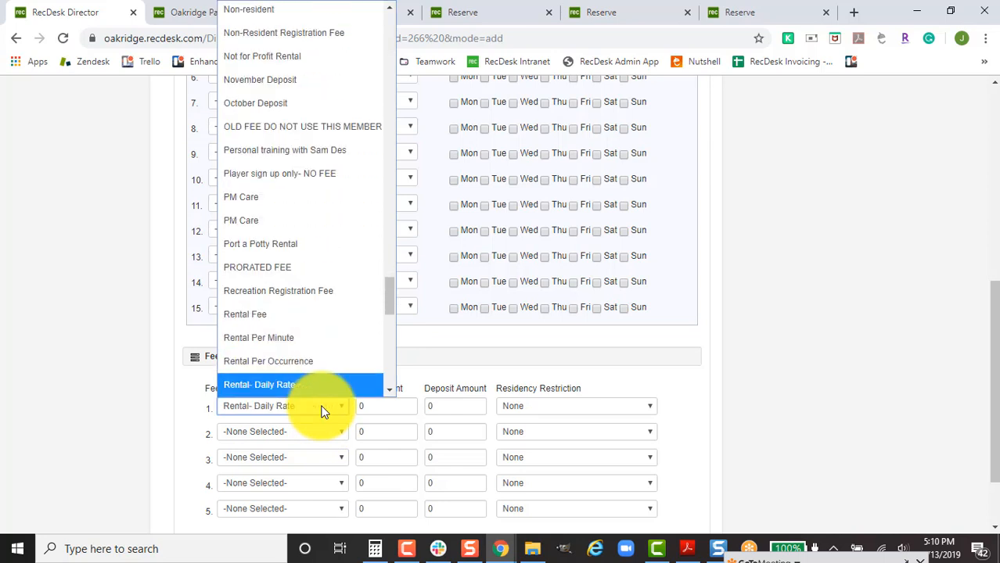
pyautogui.press('Down')
pyautogui.press('Down')
pyautogui.press('Down')
pyautogui.press('Up')
pyautogui.press('Return')
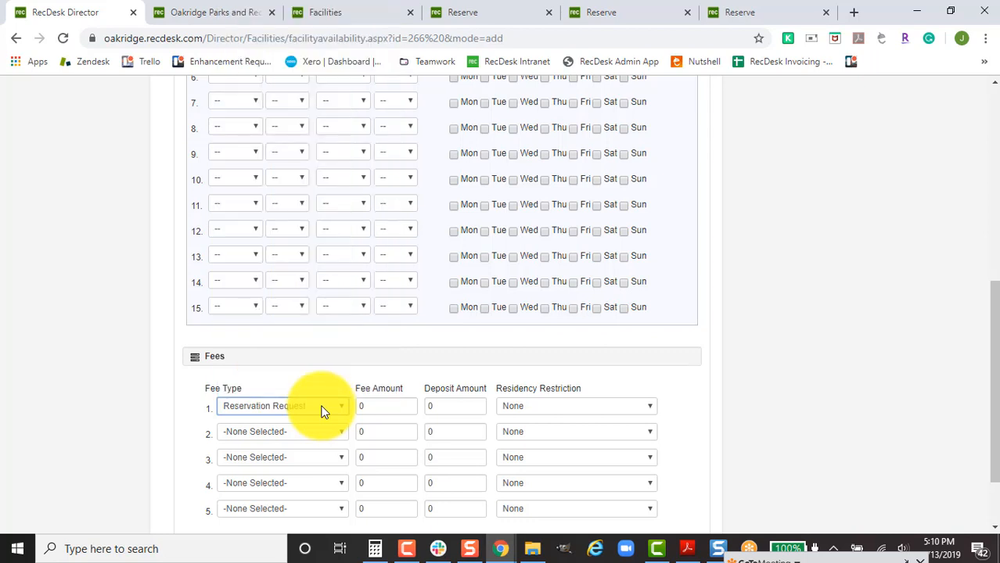
pyautogui.click(354, 376)
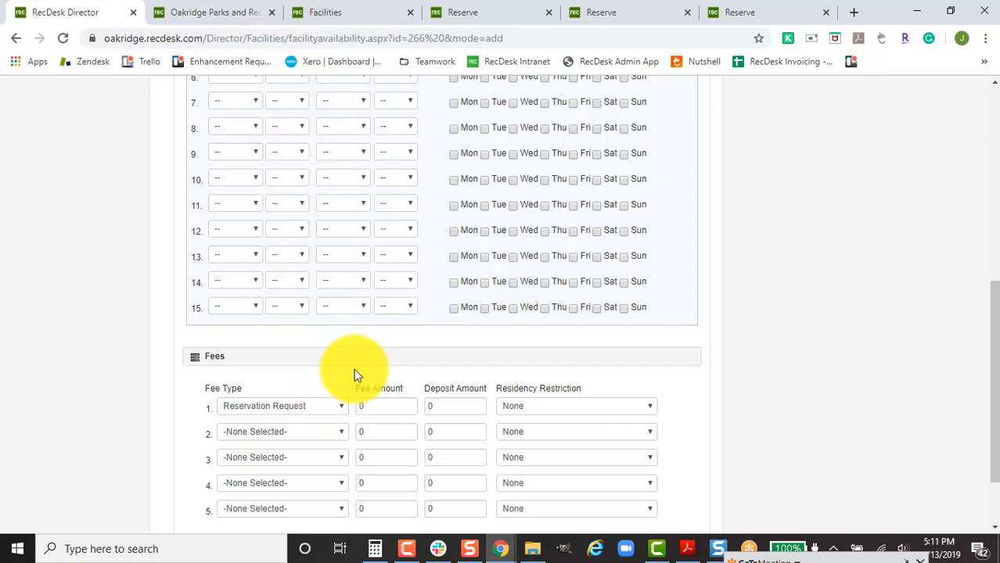
# Set the fee amount and deposit amount to 0 and save the availability schedule.
pyautogui.scroll(-2, 352, 369)
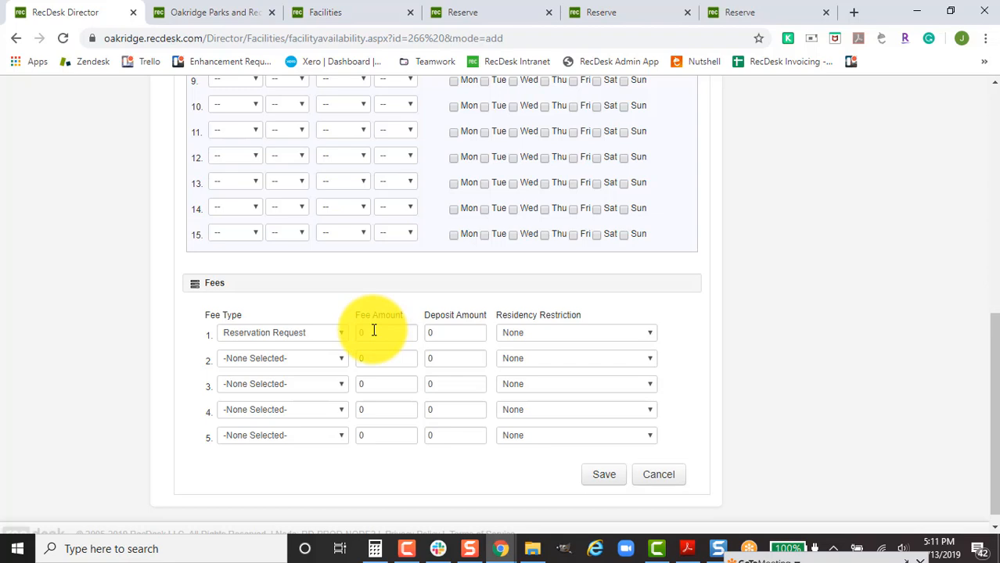
pyautogui.scroll(-3, 429, 407)
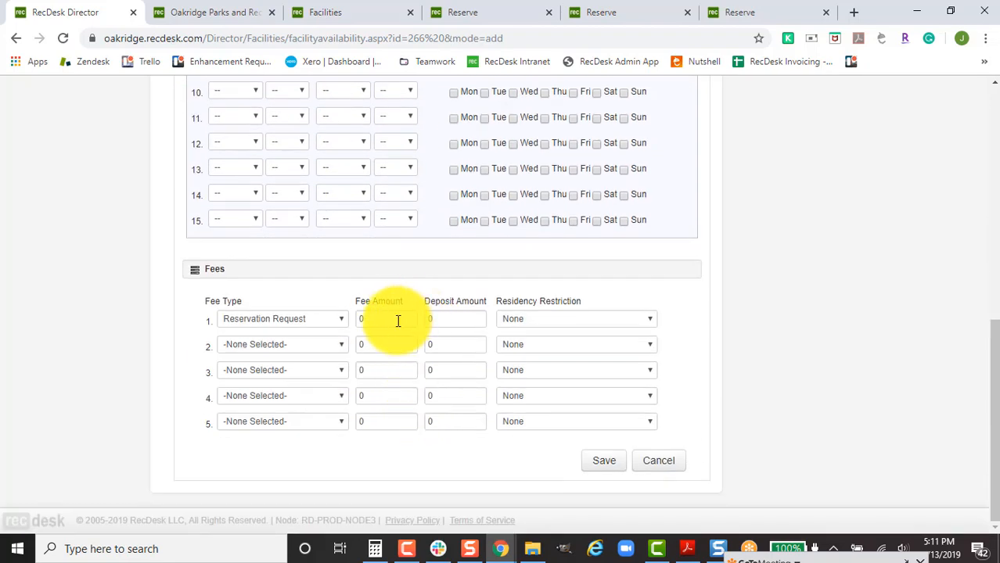
pyautogui.click(364, 320)
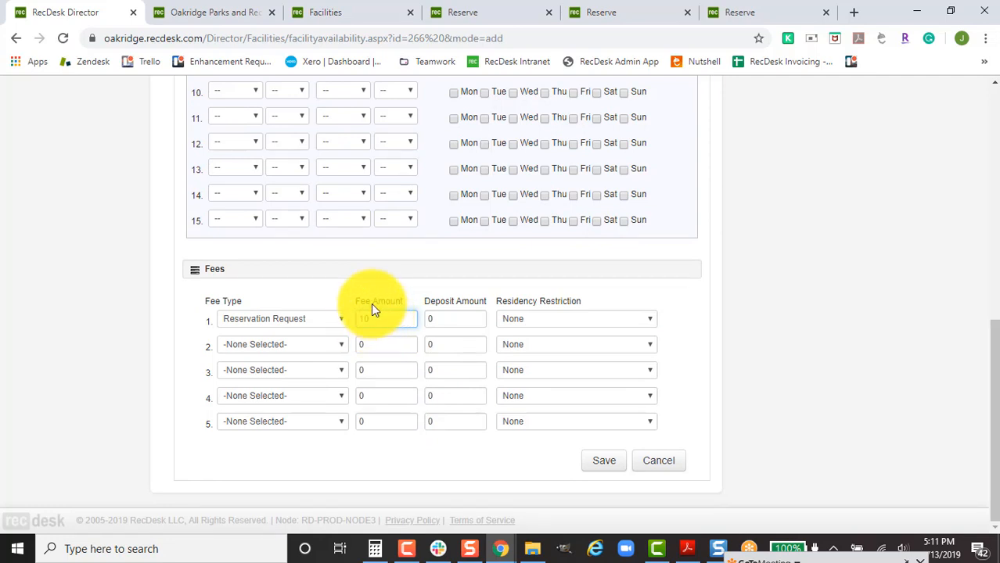
pyautogui.click(445, 318)
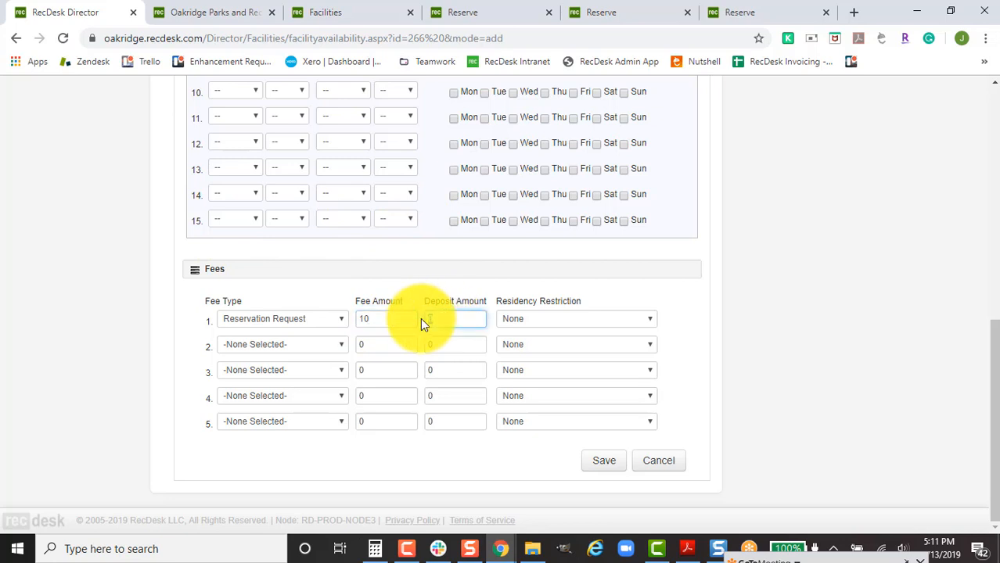
pyautogui.write('10')
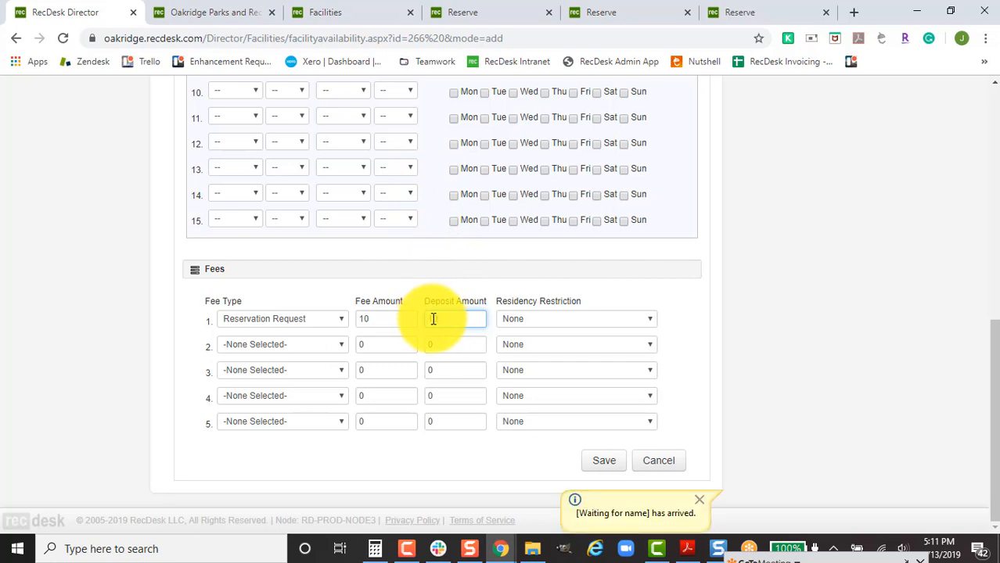
pyautogui.write('10')
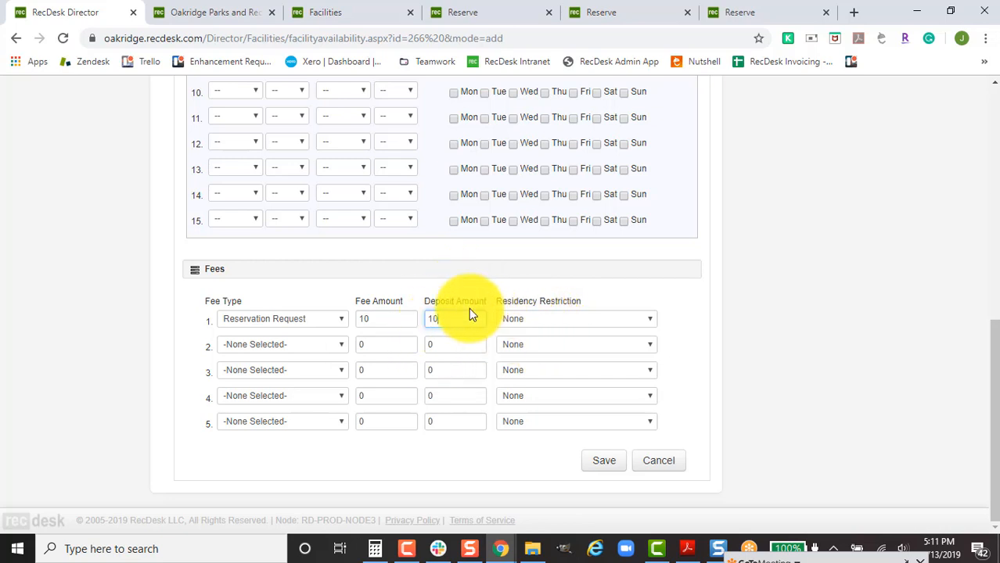
pyautogui.click(448, 316)
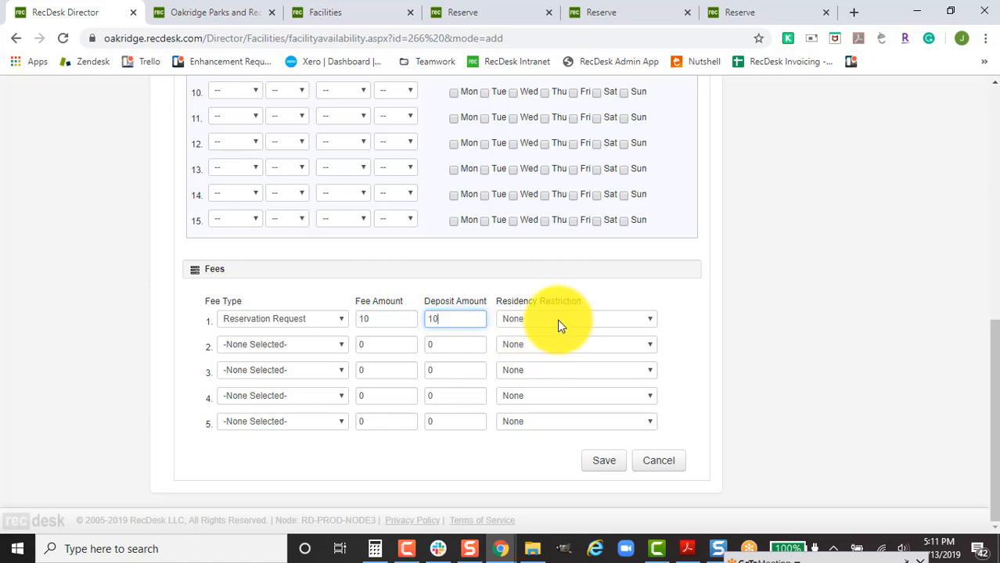
pyautogui.click(557, 319)
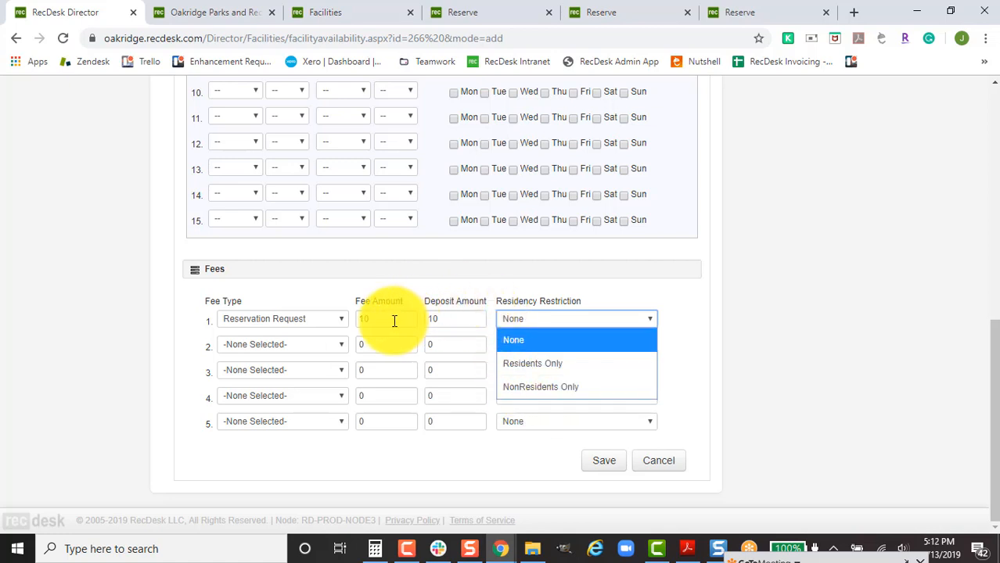
pyautogui.moveTo(395, 321); pyautogui.dragTo(266, 326)
pyautogui.write('0')
pyautogui.moveTo(456, 322); pyautogui.dragTo(430, 327)
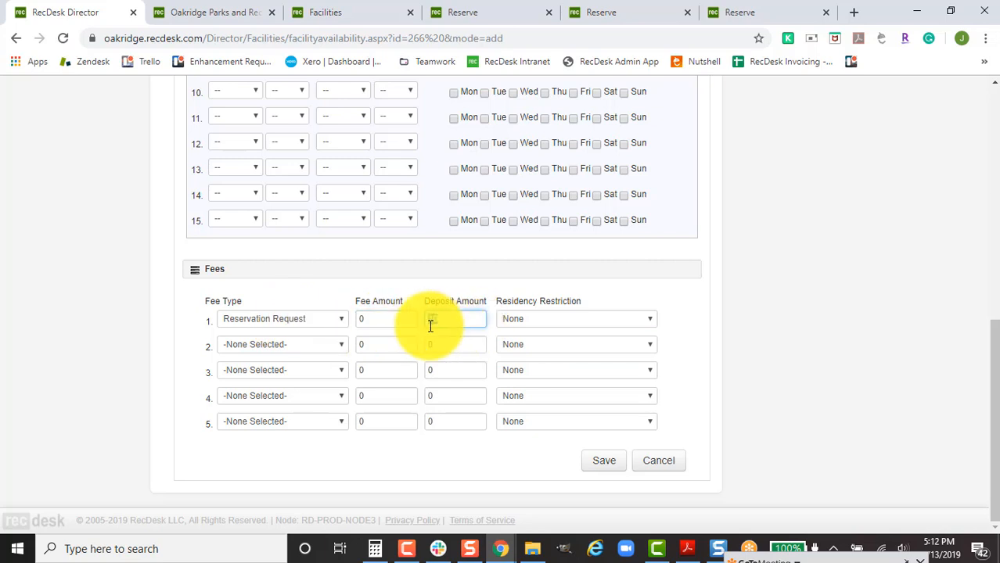
pyautogui.write('0')
pyautogui.click(593, 462)
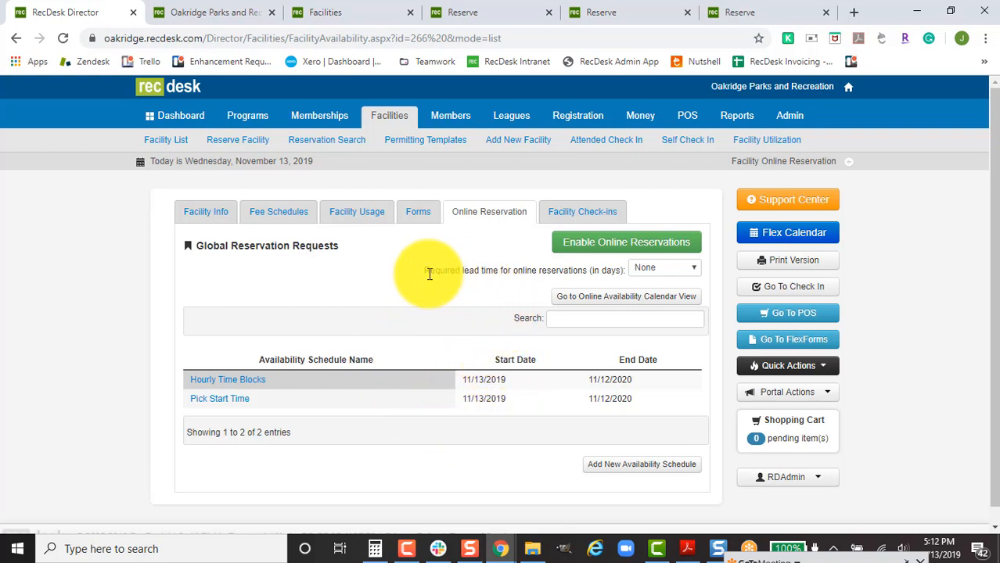
pyautogui.moveTo(429, 274); pyautogui.dragTo(607, 271)
pyautogui.click(612, 271)
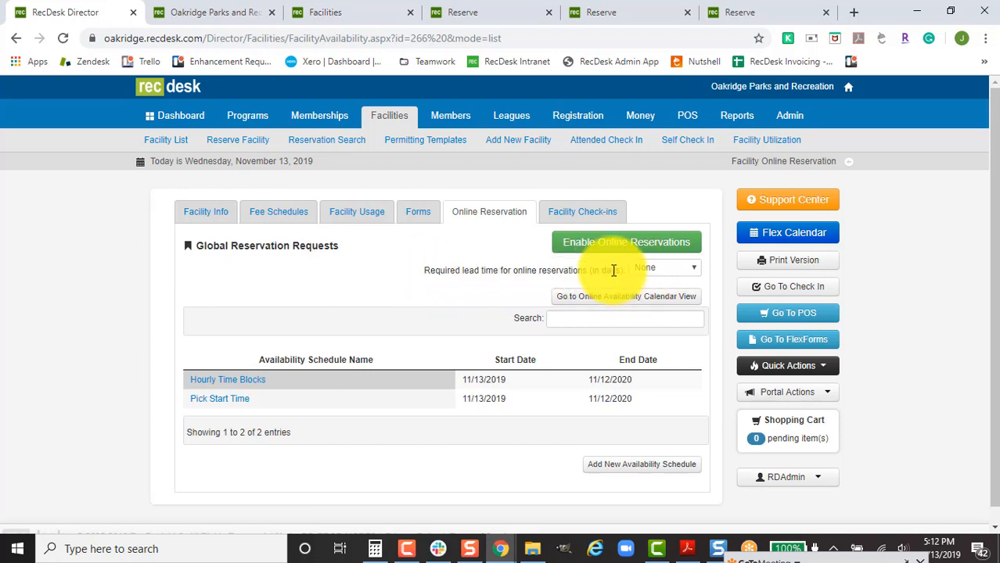
pyautogui.click(733, 13)
pyautogui.scroll(10, 680, 268)
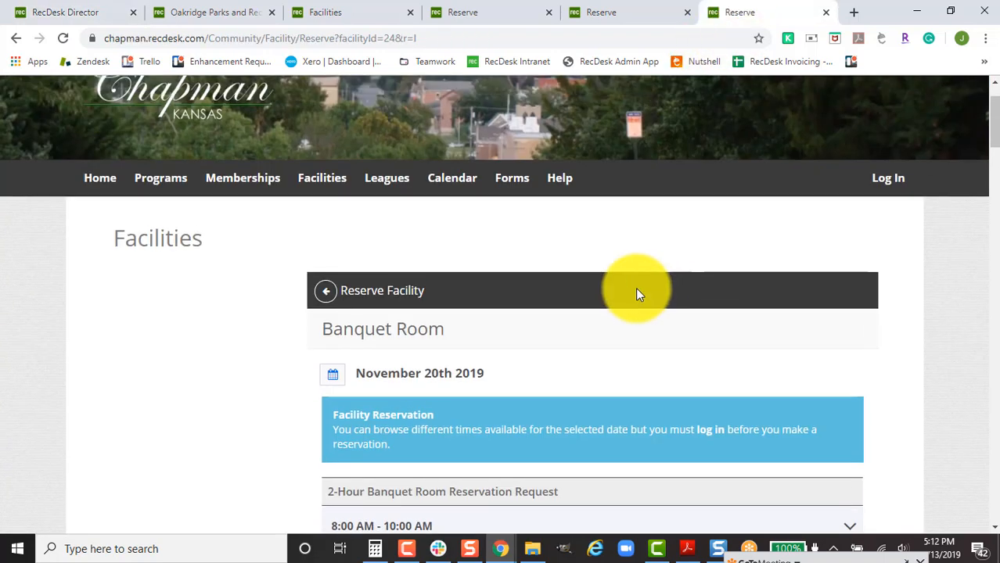
pyautogui.click(332, 304)
pyautogui.scroll(-4, 644, 340)
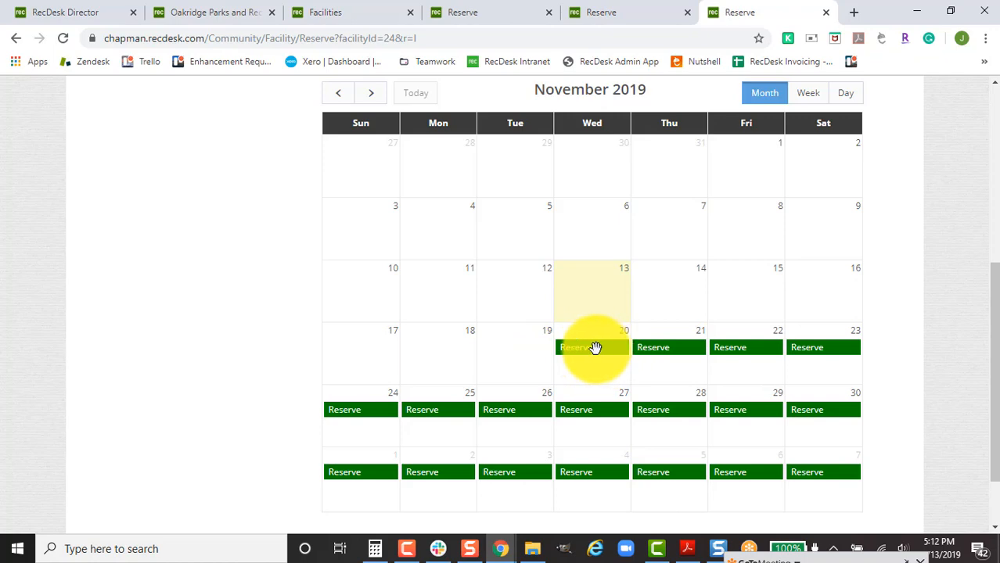
pyautogui.click(79, 12)
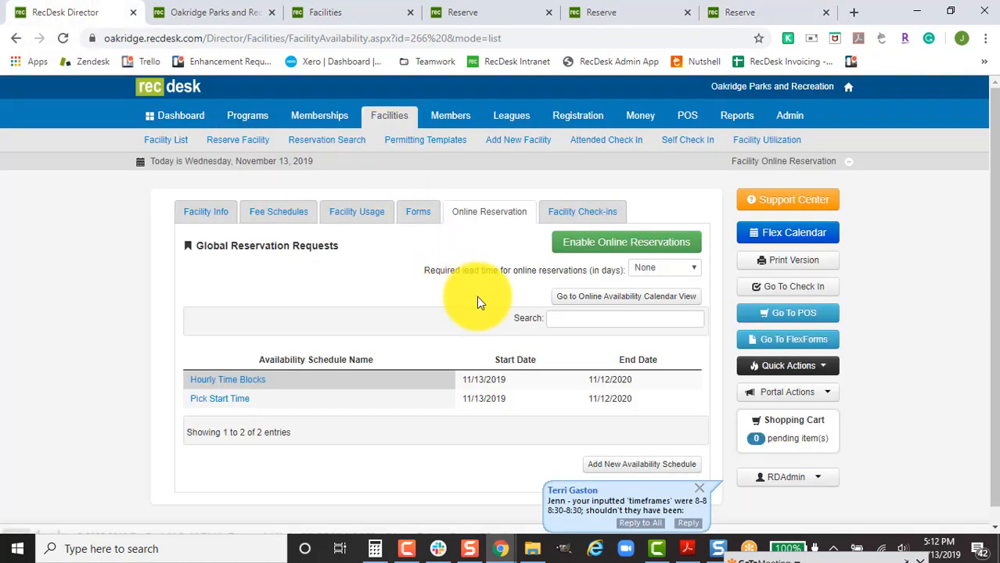
# Set a 7-day lead time, enable online reservations, and view the facility's required forms.
pyautogui.click(670, 268)
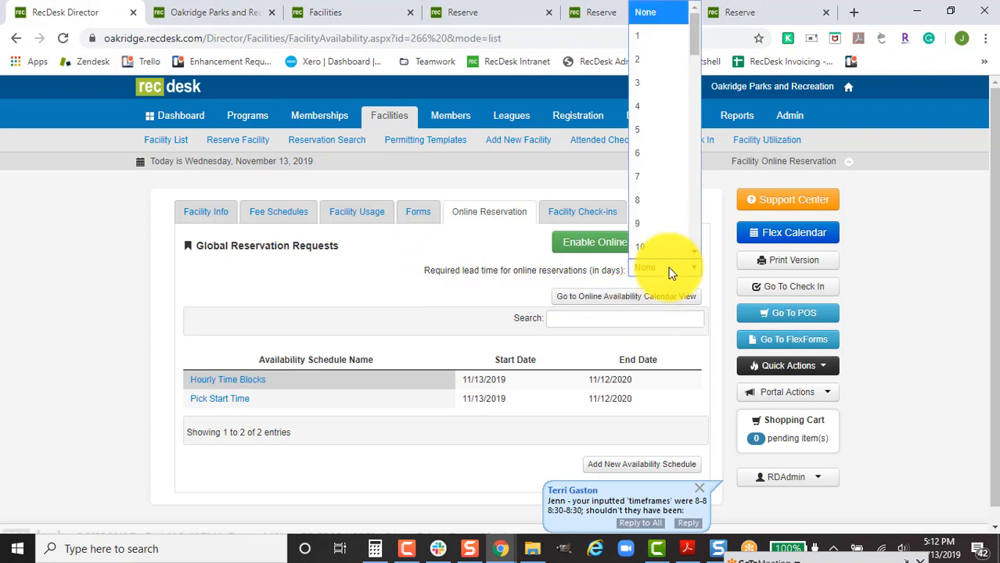
pyautogui.click(652, 176)
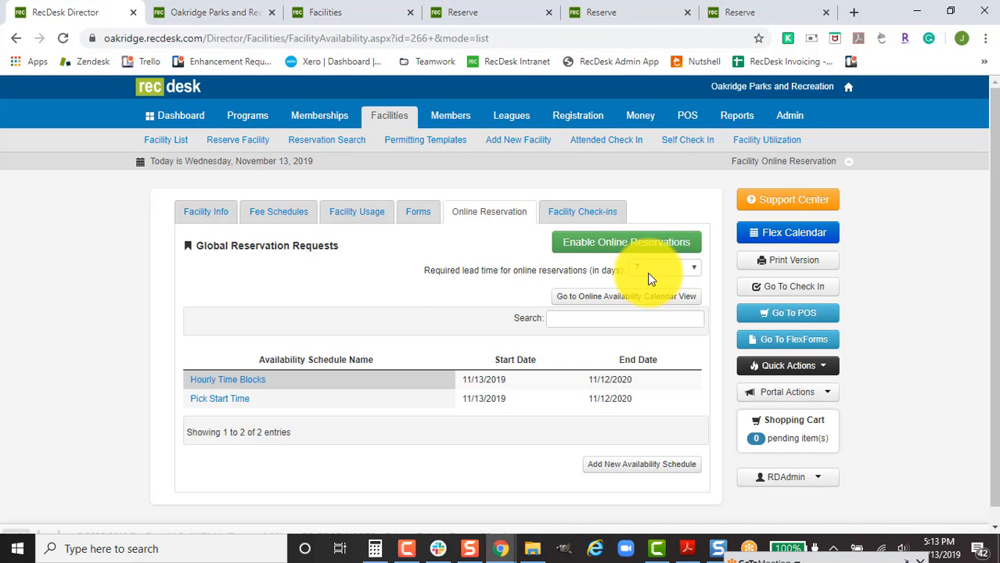
pyautogui.click(599, 254)
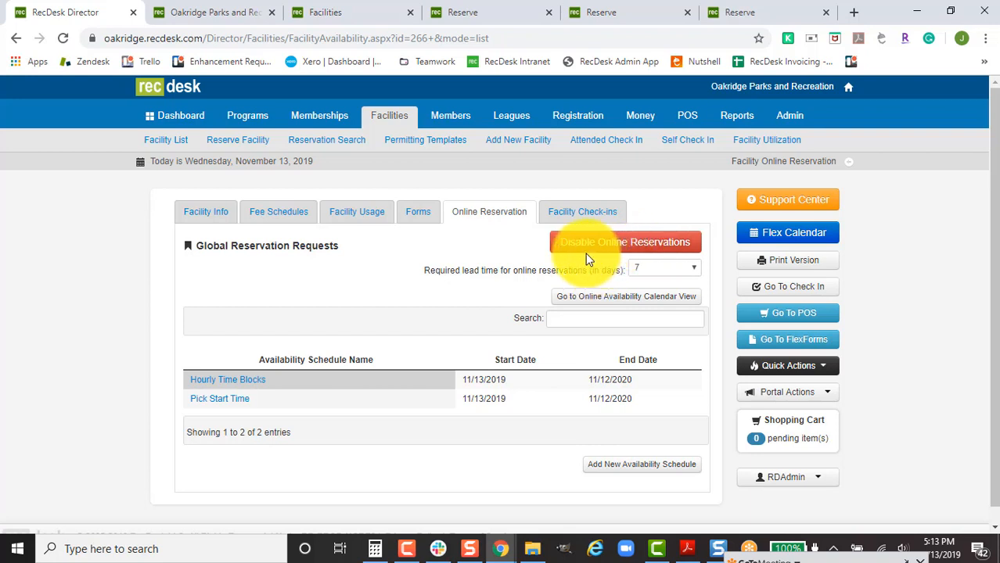
pyautogui.click(417, 214)
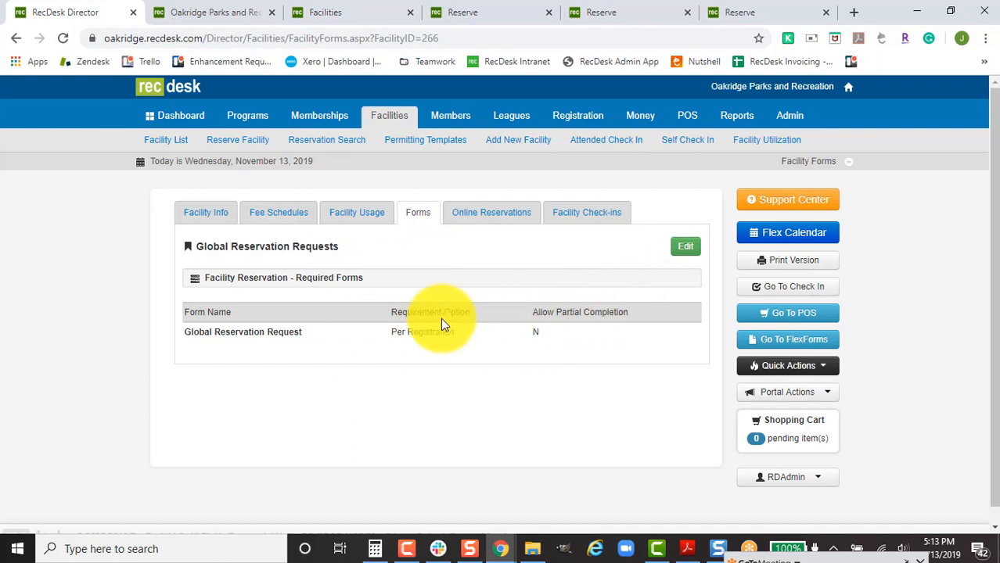
# Point out the Per Registration and Allow Partial Completion settings, then switch to the Oakridge Parks site.
pyautogui.moveTo(390, 332); pyautogui.dragTo(522, 335)
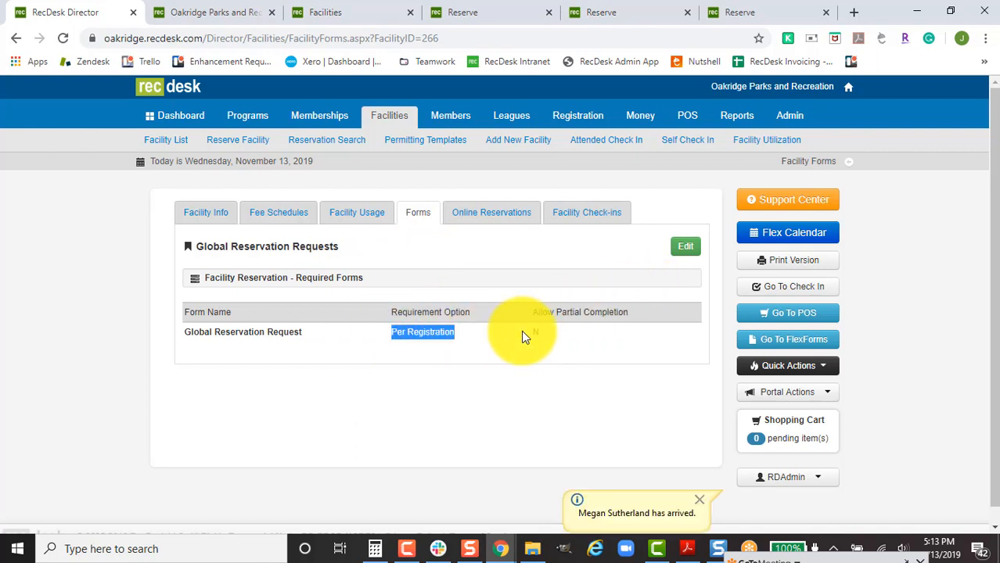
pyautogui.click(506, 334)
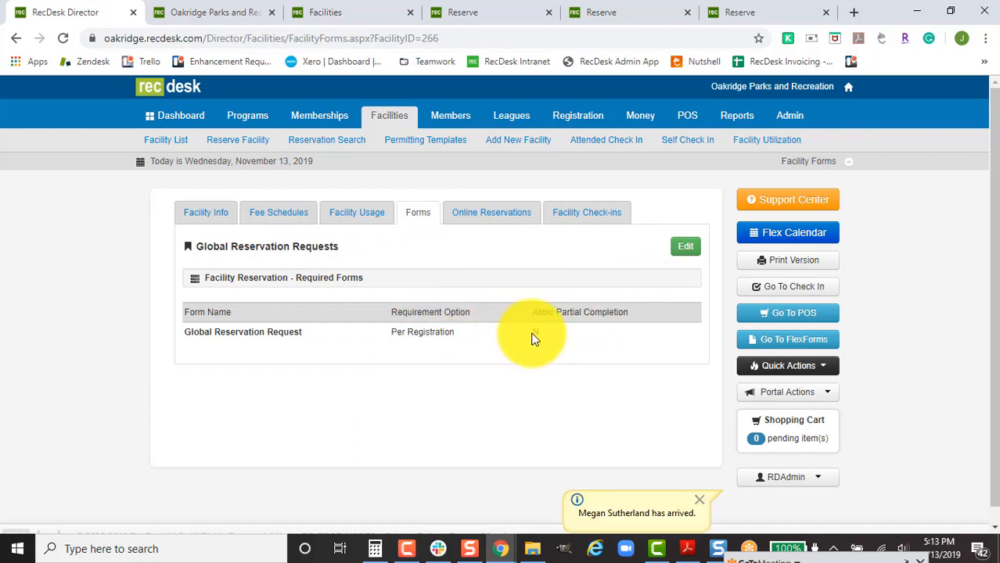
pyautogui.moveTo(576, 311); pyautogui.dragTo(638, 316)
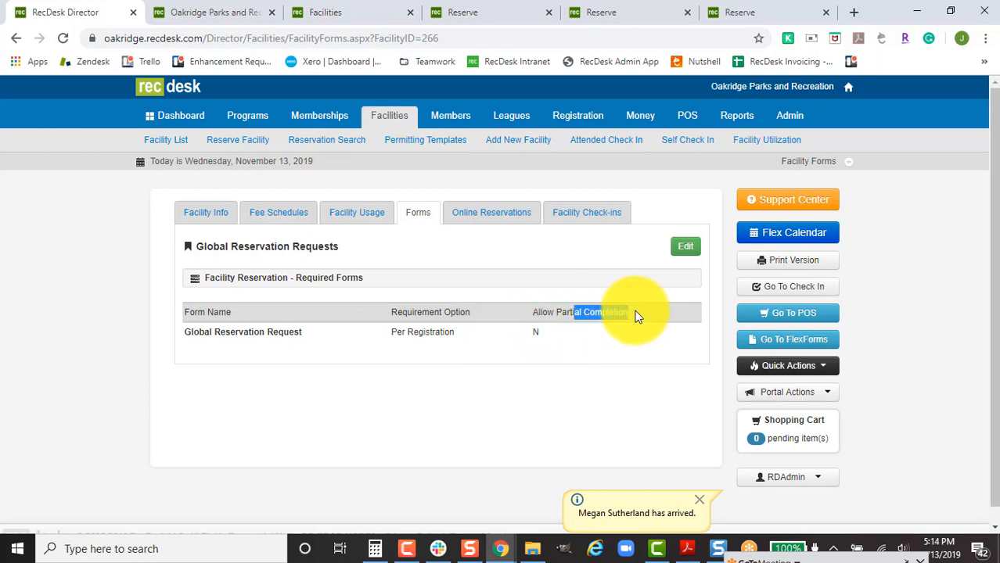
pyautogui.click(614, 312)
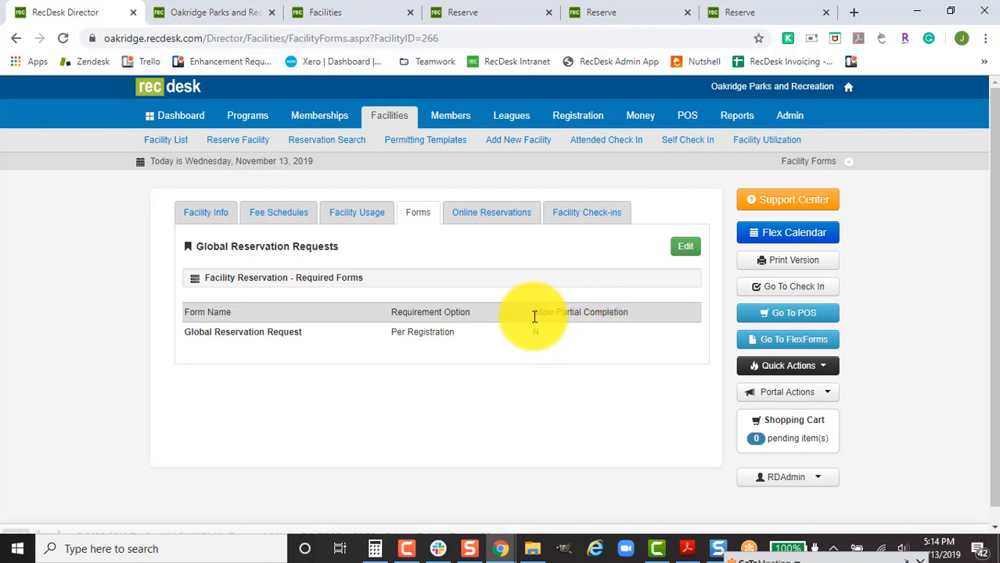
pyautogui.click(214, 14)
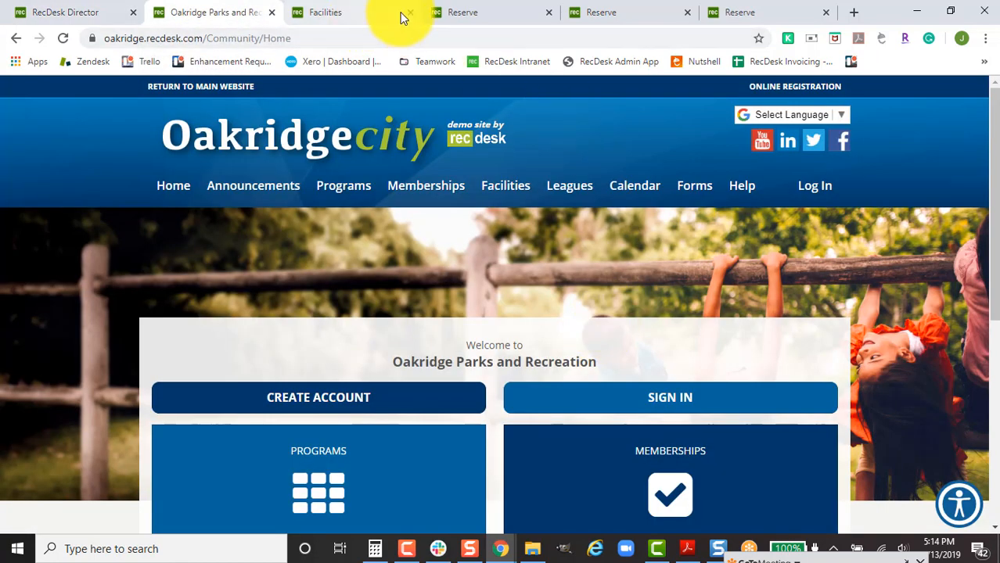
# Sign in to the community site with the member's username and password.
pyautogui.click(640, 403)
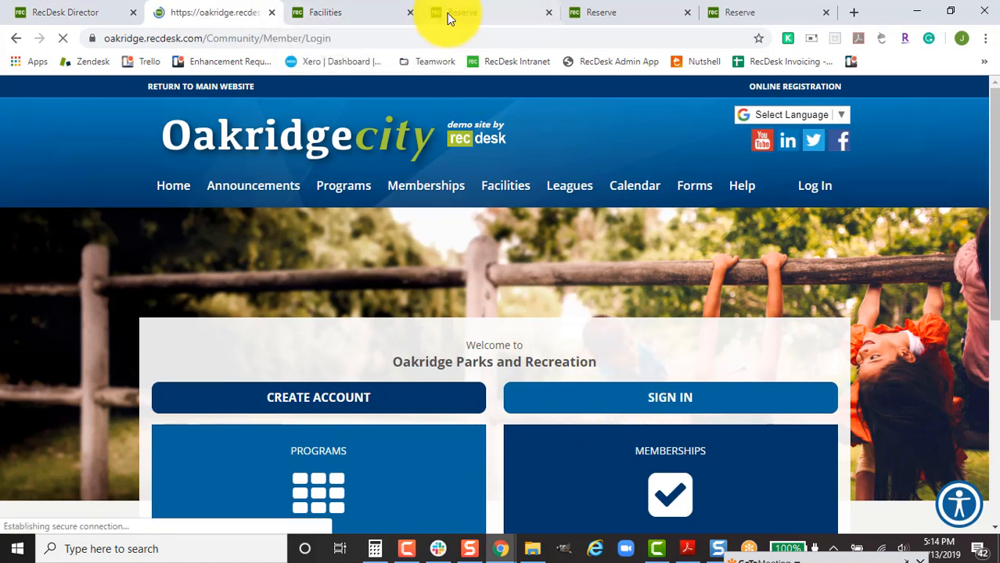
pyautogui.write('lanzoni')
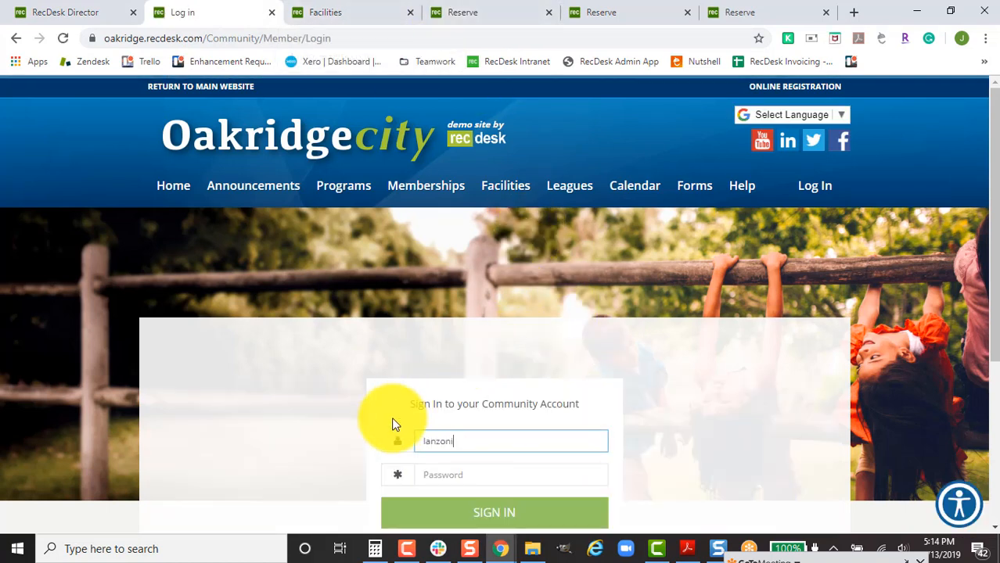
pyautogui.press('Tab')
pyautogui.write('•••••••••')
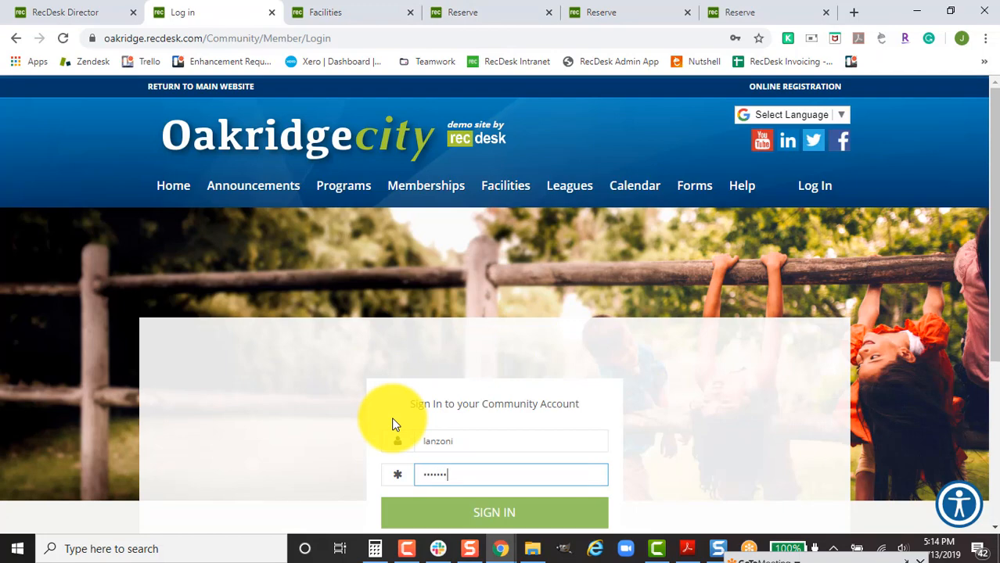
pyautogui.press('Return')
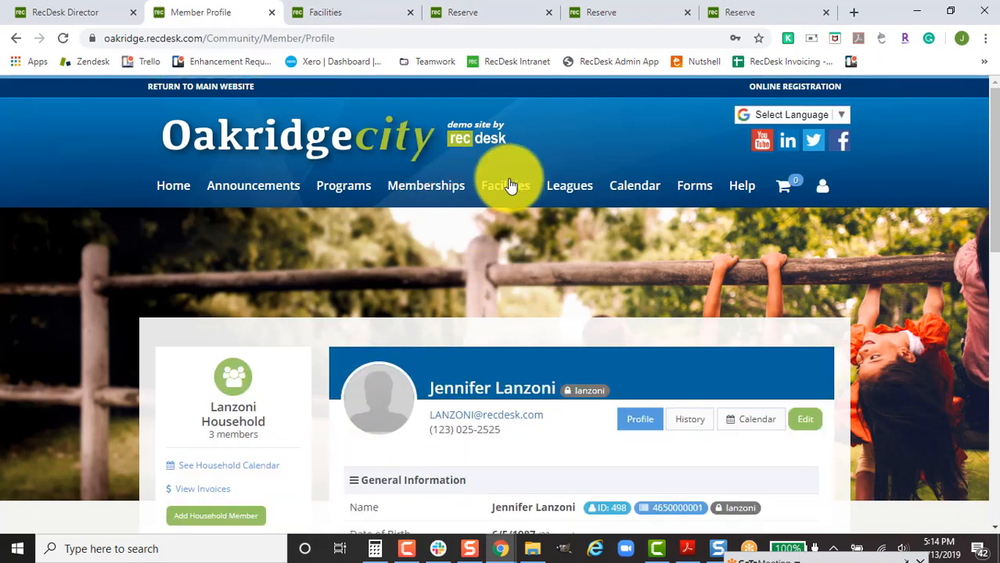
# From Facility-type facilities, reserve Global Reservation Requests on Wednesday, November 20.
pyautogui.moveTo(507, 181)
pyautogui.click(517, 413)
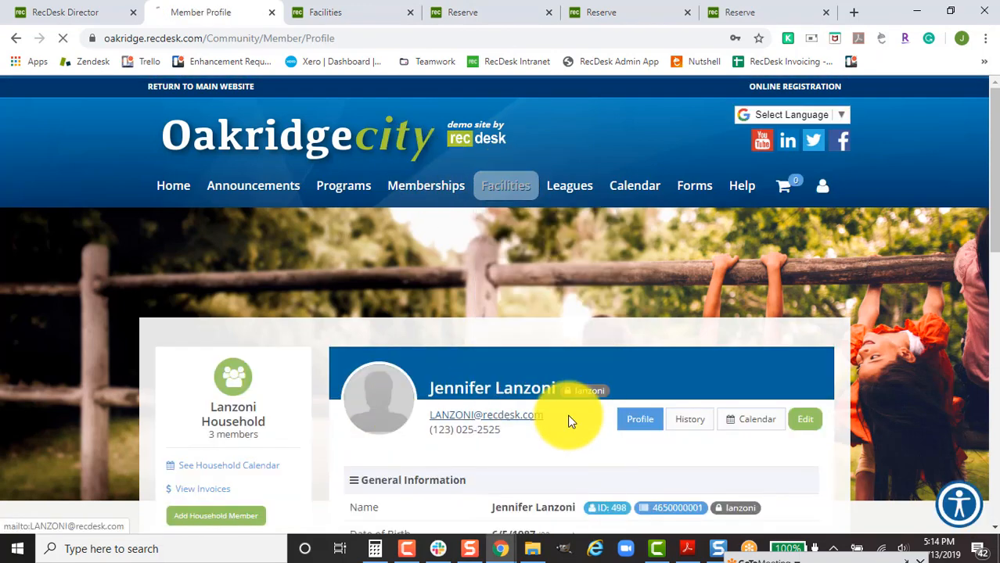
pyautogui.scroll(-1, 777, 403)
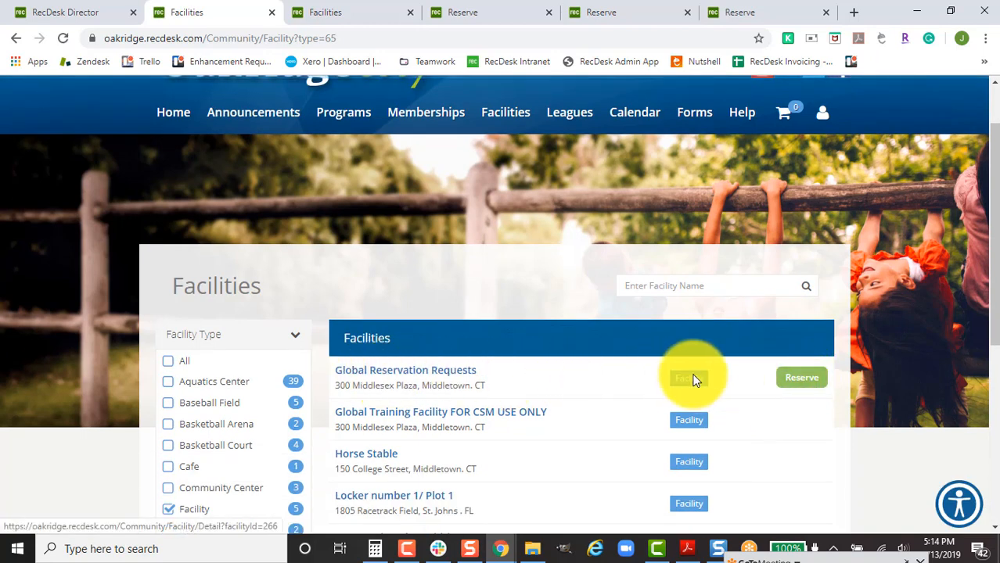
pyautogui.click(806, 384)
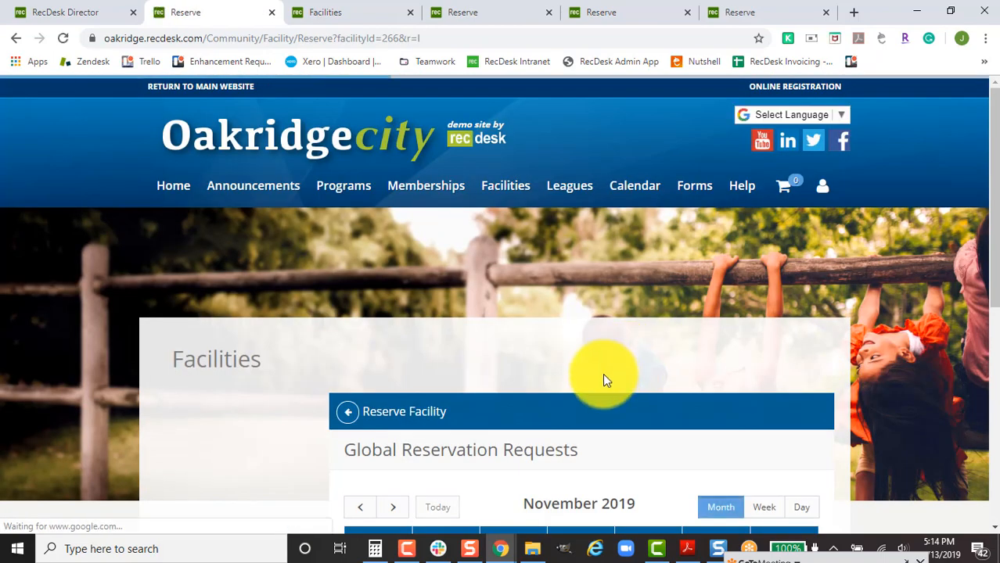
pyautogui.scroll(-6, 614, 377)
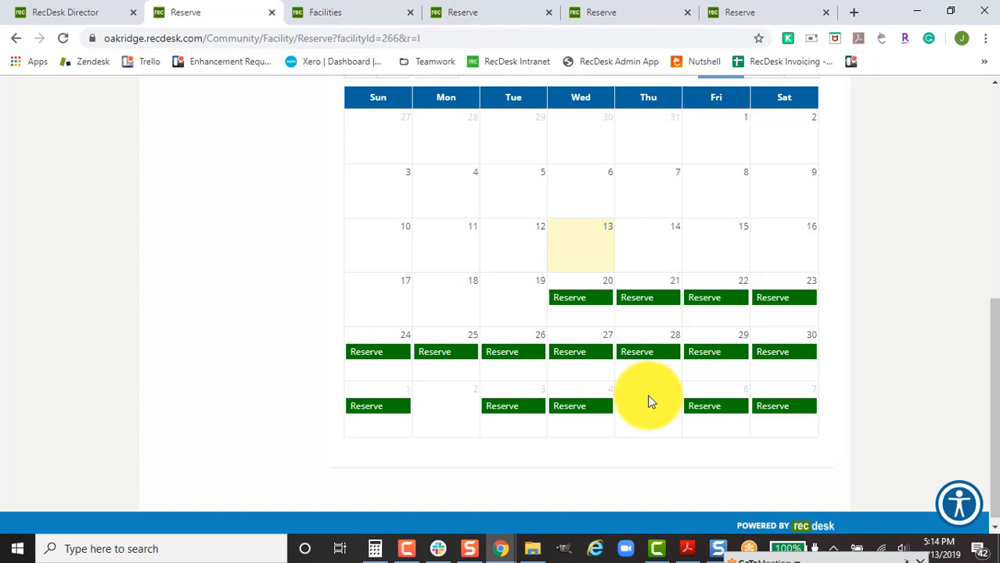
pyautogui.scroll(1, 647, 407)
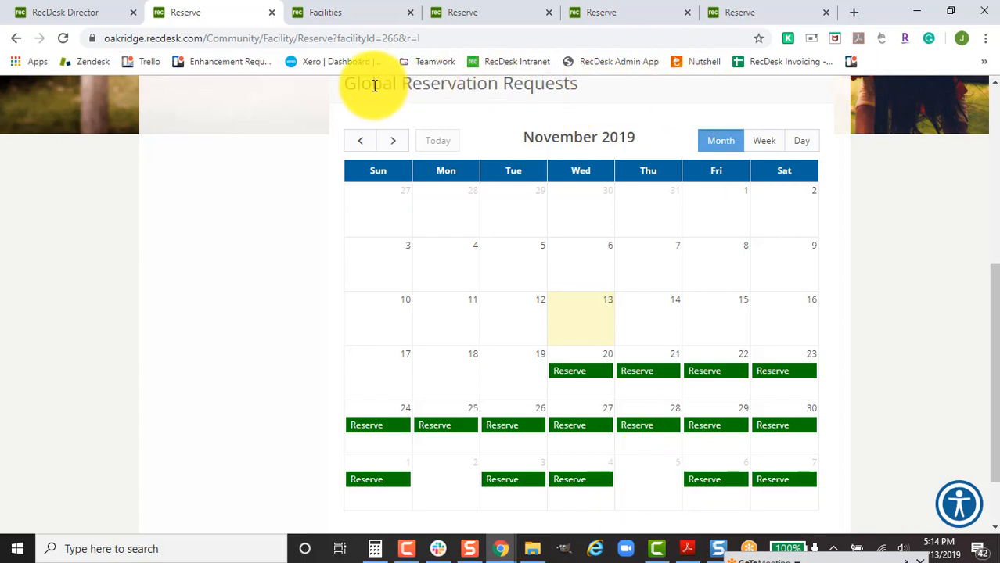
pyautogui.moveTo(342, 89); pyautogui.dragTo(595, 105)
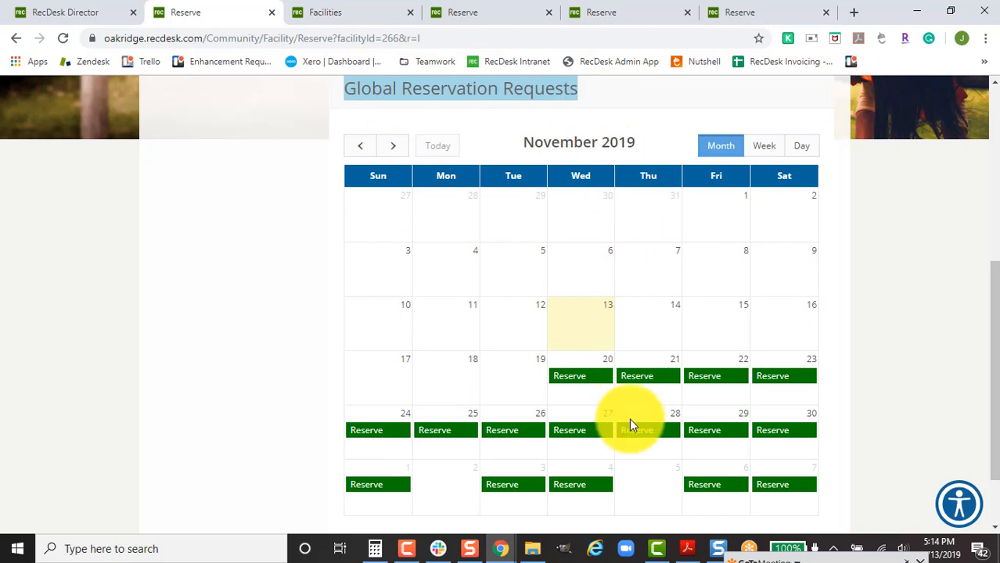
pyautogui.click(658, 477)
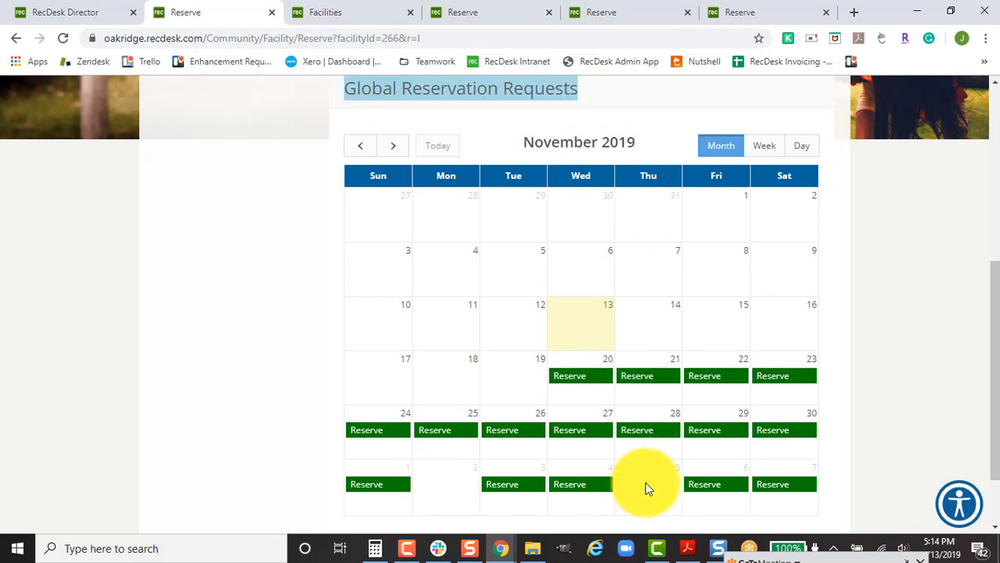
pyautogui.scroll(-2, 646, 485)
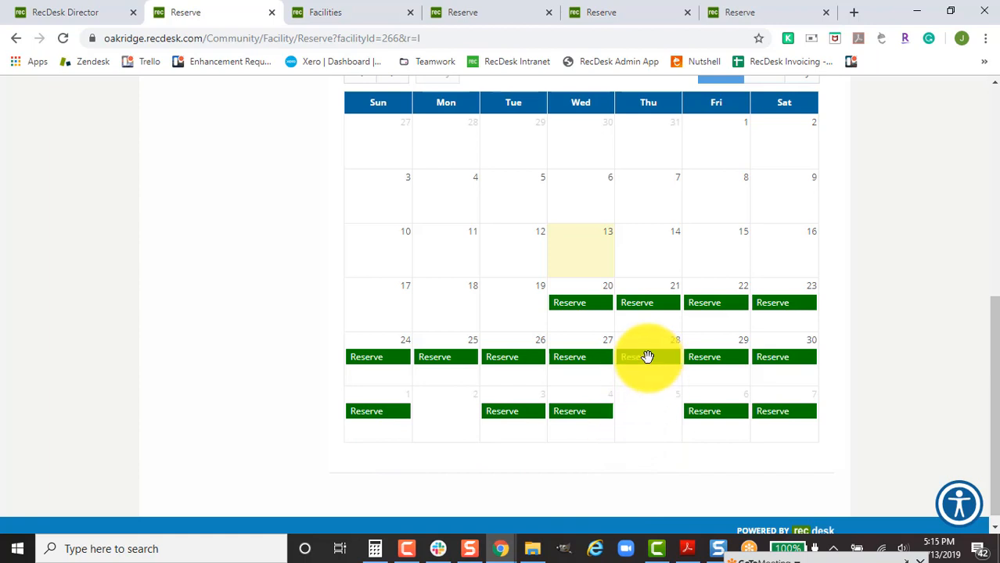
pyautogui.click(578, 305)
pyautogui.scroll(3, 598, 379)
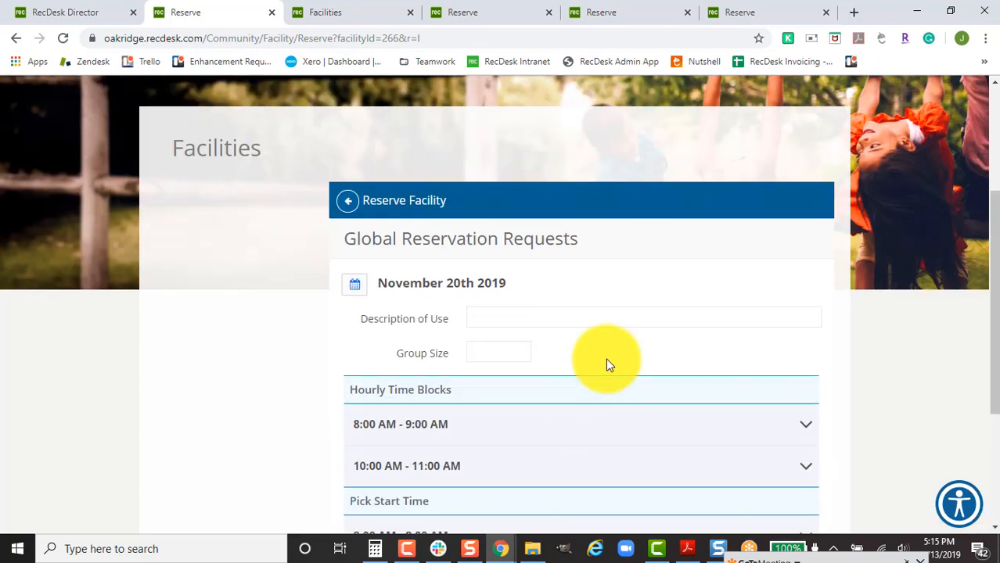
# Enter 'birthday' as the description of use and 30 as the group size.
pyautogui.scroll(-1, 572, 313)
pyautogui.click(559, 246)
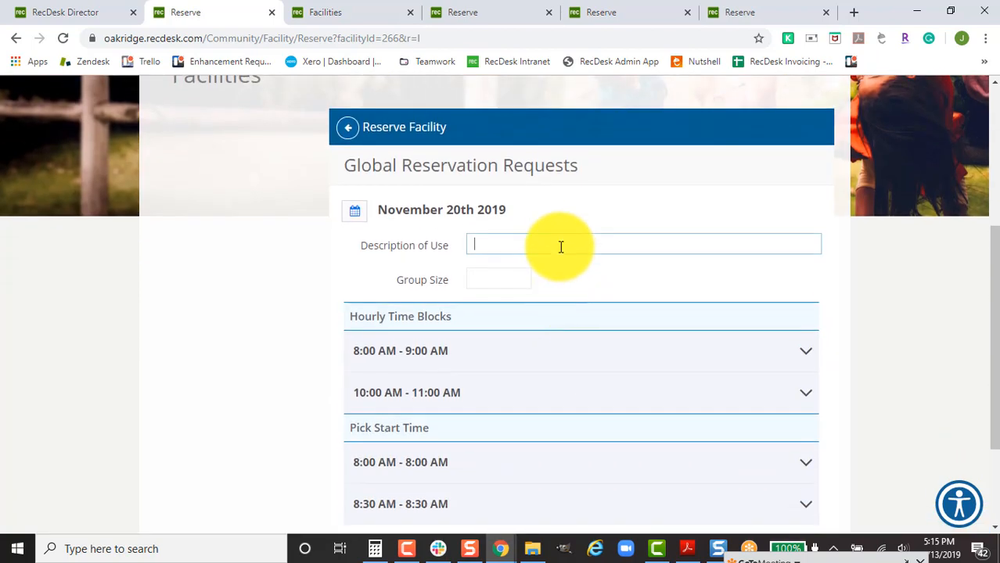
pyautogui.write('birthday party')
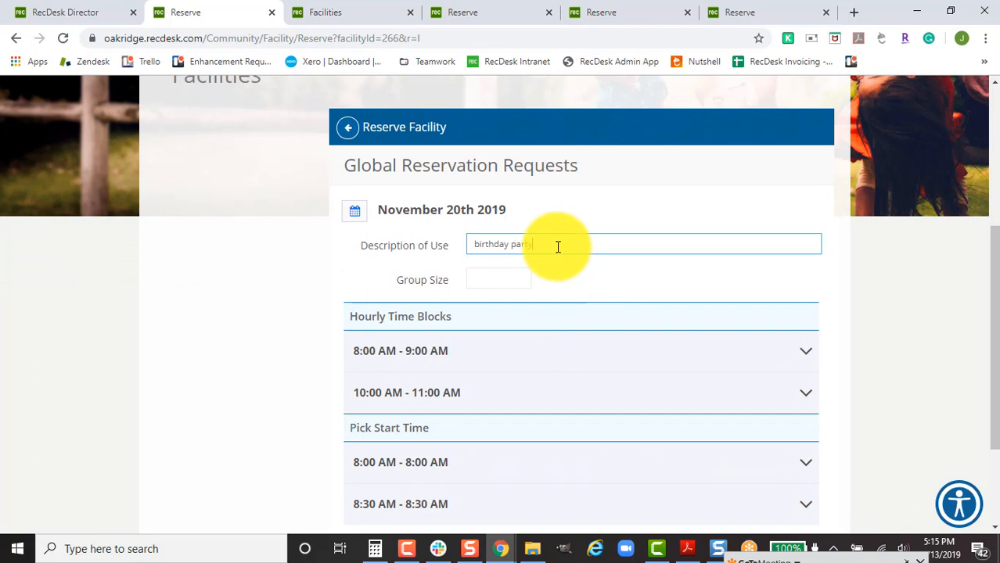
pyautogui.press('Tab')
pyautogui.write('30')
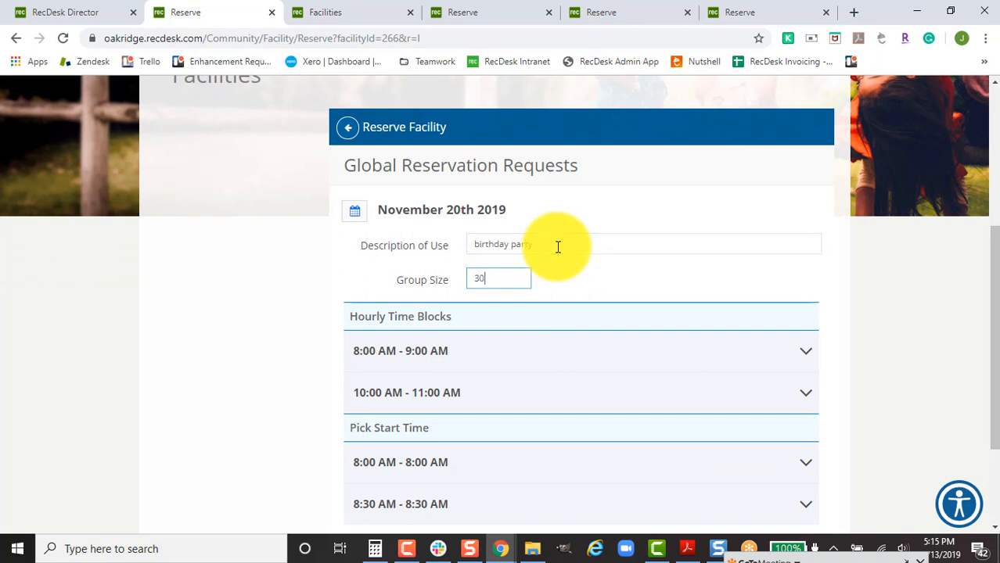
# Try then drop the 8:00 and 10:00 AM block requests, and cart the 8:30 AM start time.
pyautogui.scroll(-1, 598, 217)
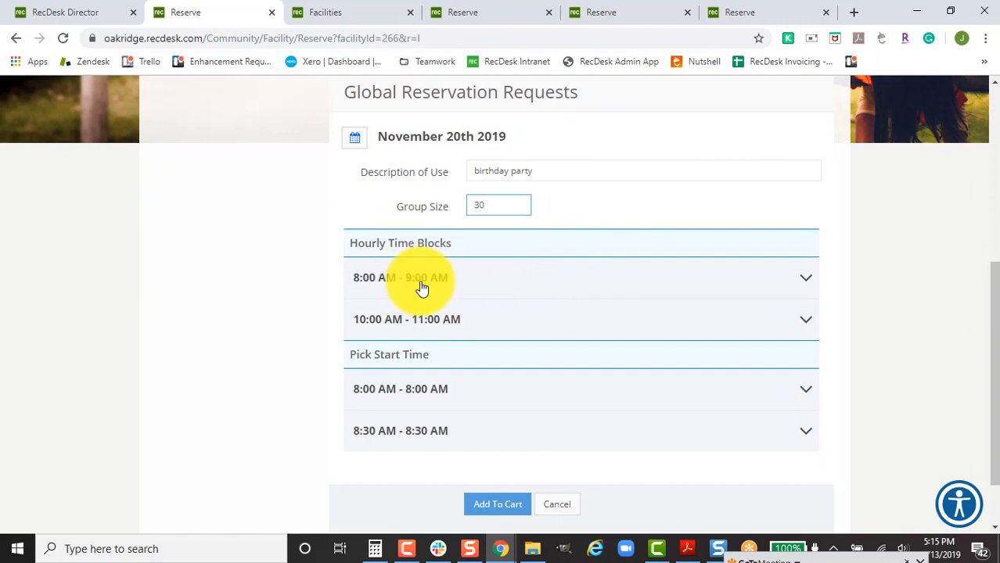
pyautogui.click(690, 279)
pyautogui.click(800, 323)
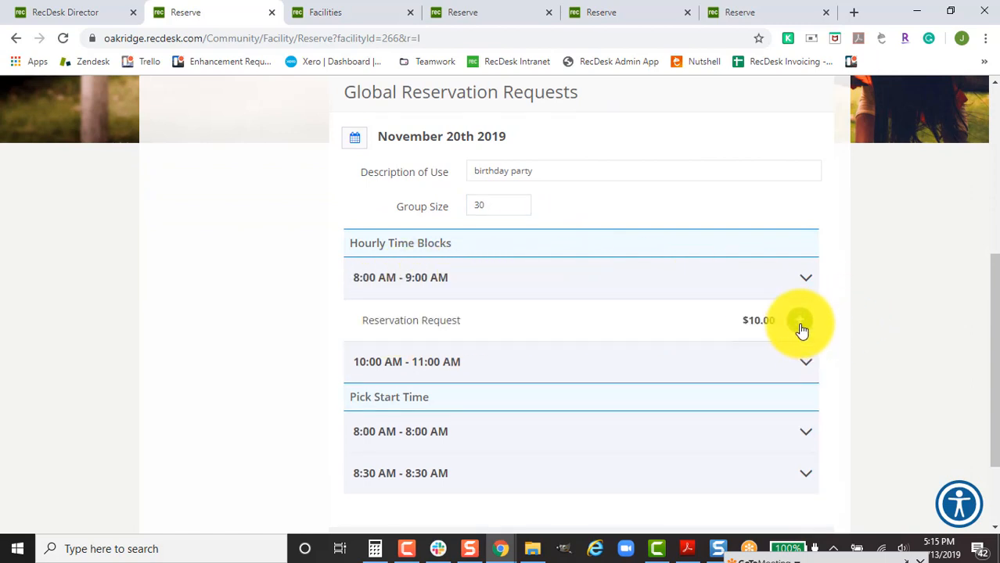
pyautogui.click(806, 371)
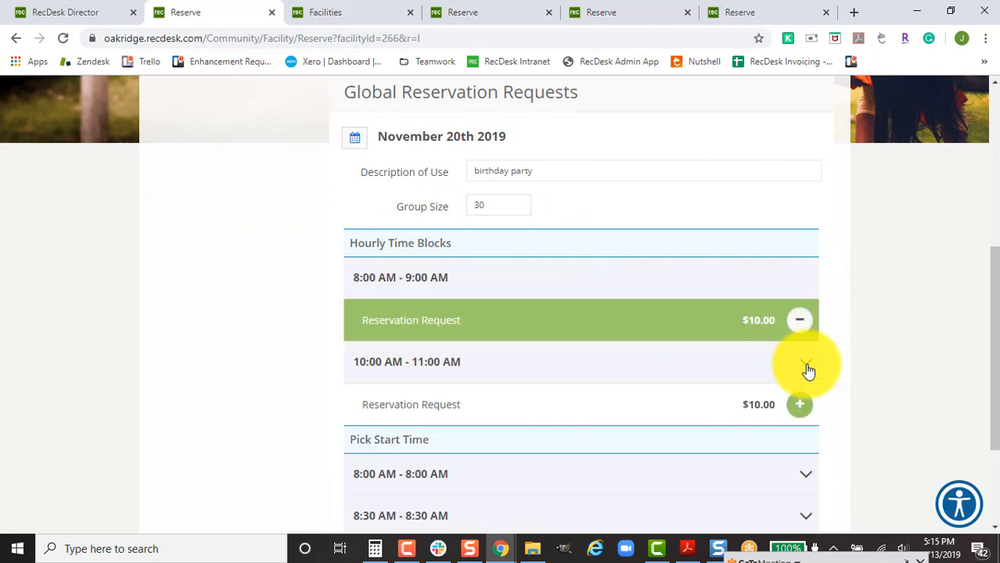
pyautogui.click(800, 406)
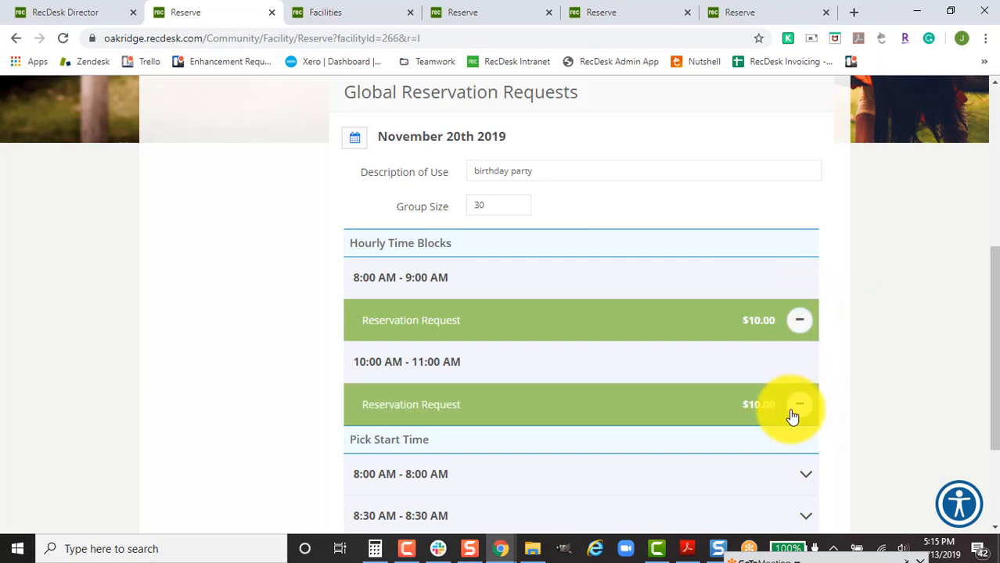
pyautogui.click(800, 322)
pyautogui.click(799, 404)
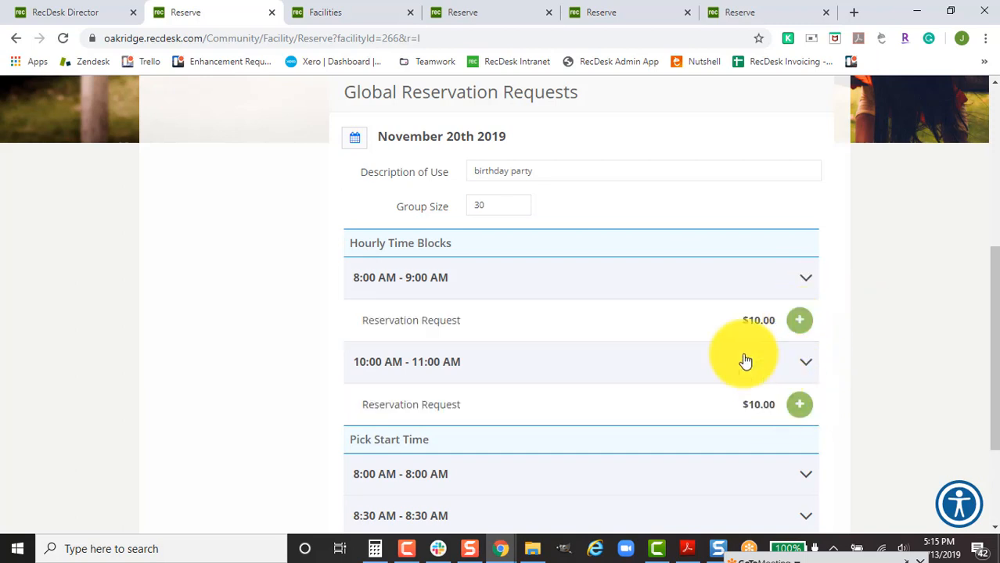
pyautogui.scroll(-2, 740, 352)
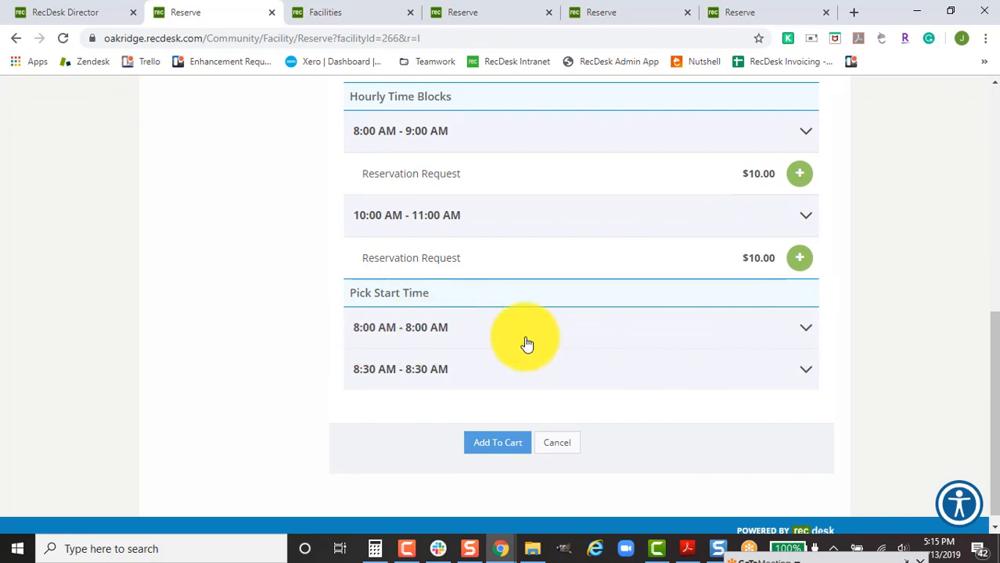
pyautogui.click(793, 367)
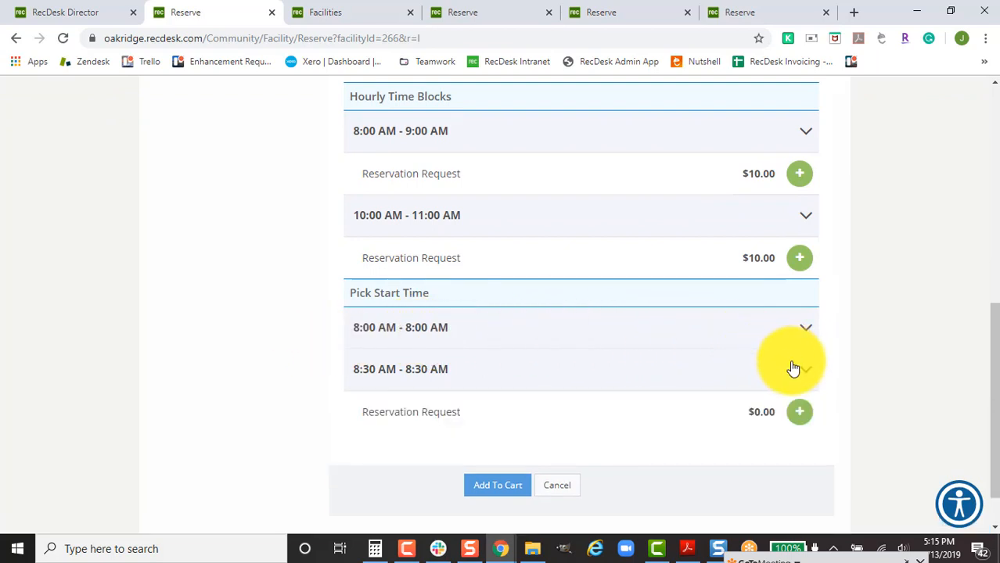
pyautogui.click(796, 411)
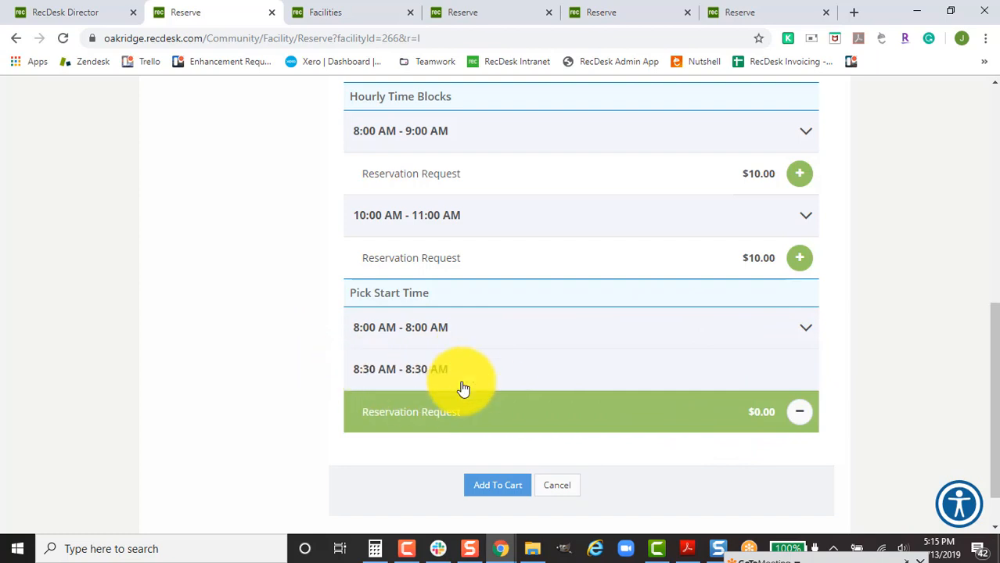
pyautogui.click(499, 486)
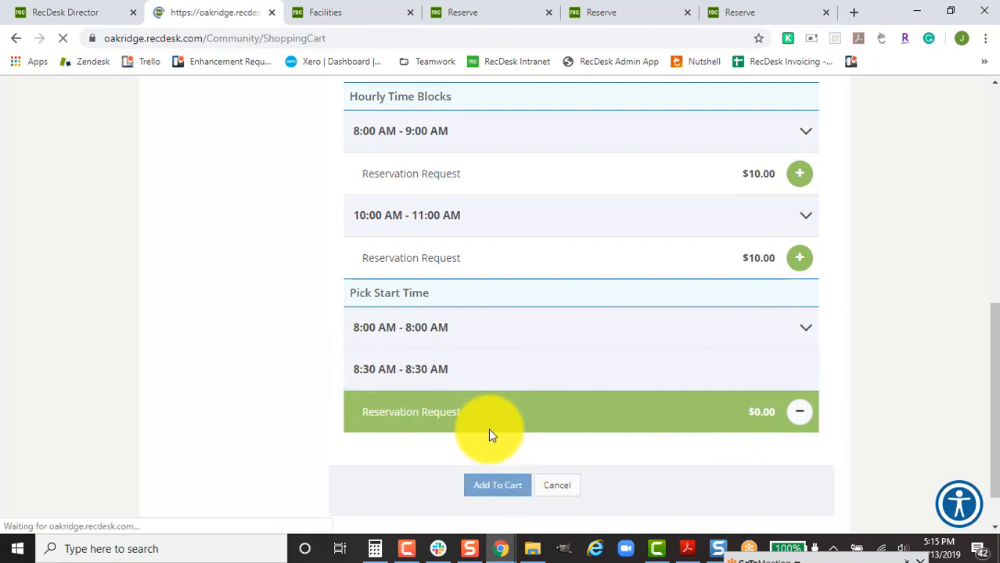
# Review the $0.00 birthday reservation in the cart and proceed to checkout.
pyautogui.scroll(-3, 665, 415)
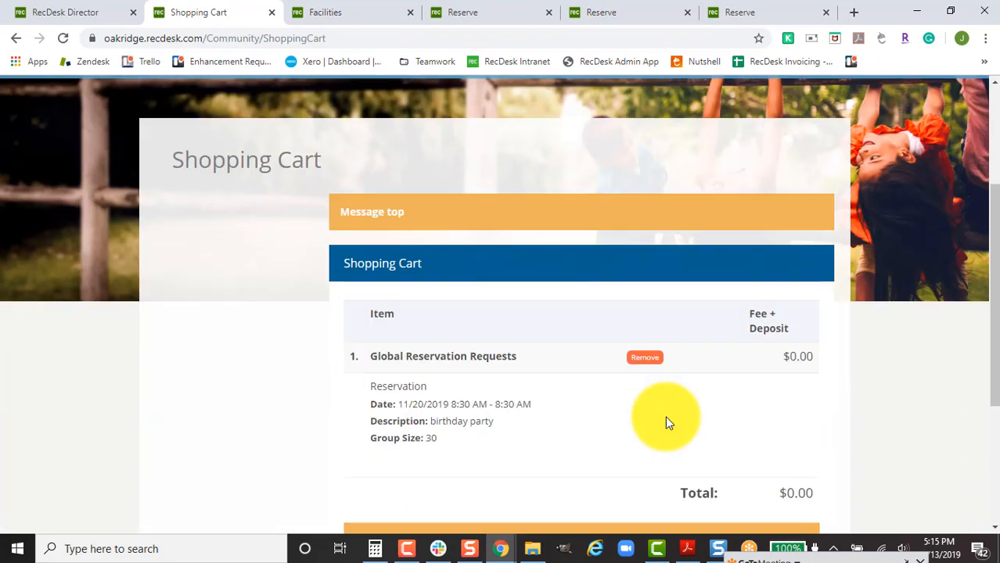
pyautogui.scroll(-2, 673, 407)
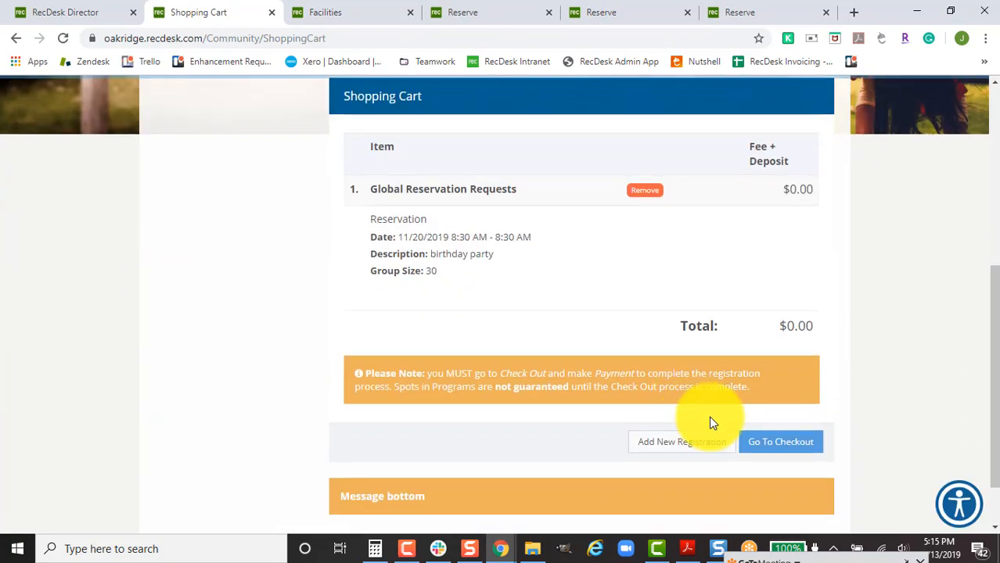
pyautogui.click(759, 447)
pyautogui.scroll(-2, 689, 443)
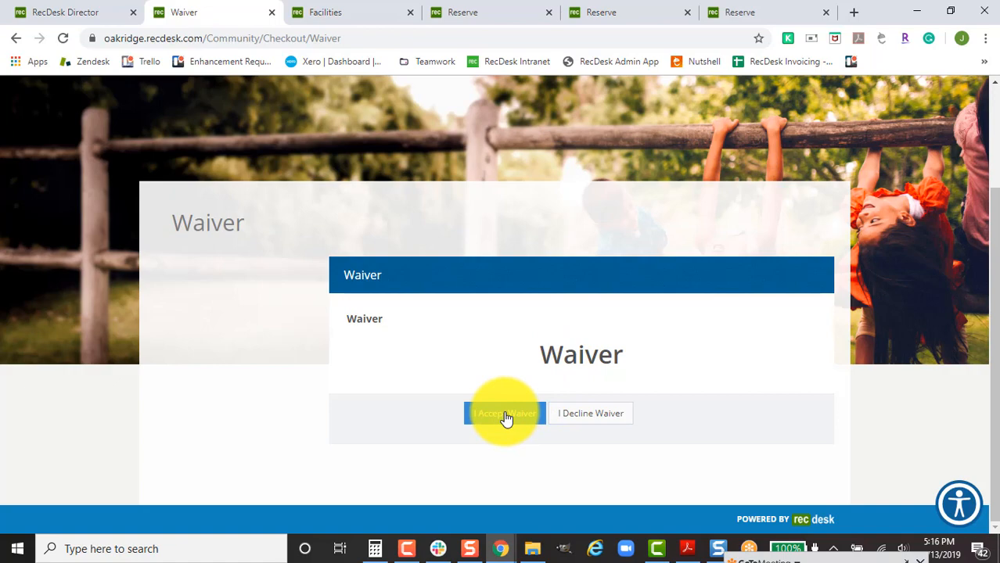
# Accept the waiver and check the pending Global Reservation Request form (0/1).
pyautogui.click(480, 423)
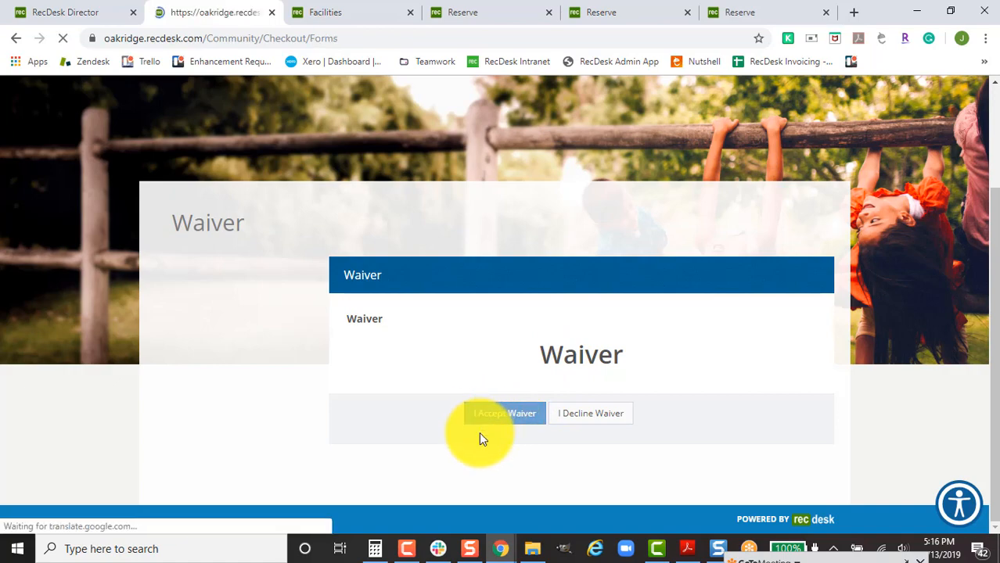
pyautogui.scroll(-2, 772, 385)
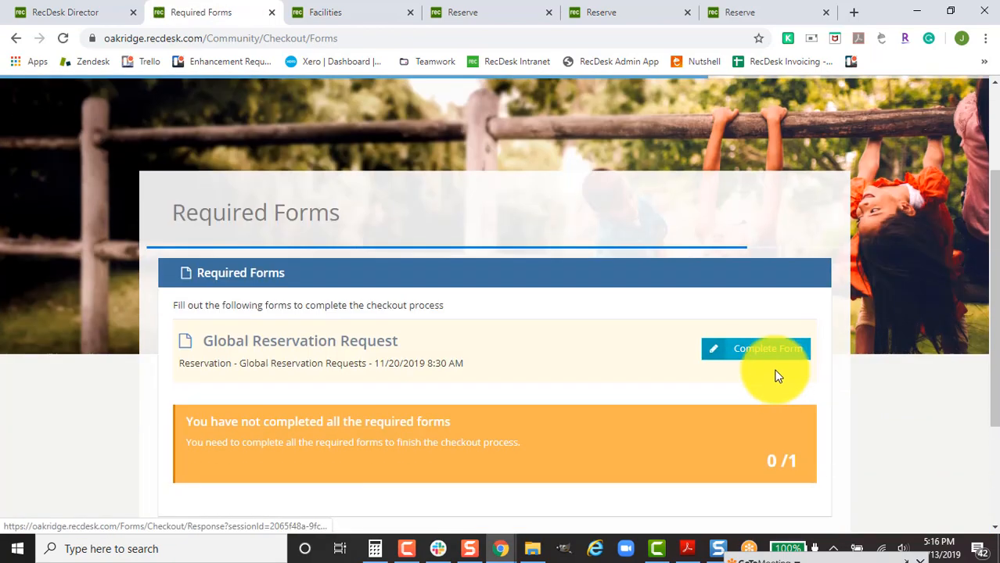
# Open the Global Reservation Request form and enter the site contact's name and phone number.
pyautogui.click(734, 362)
pyautogui.scroll(-1, 607, 359)
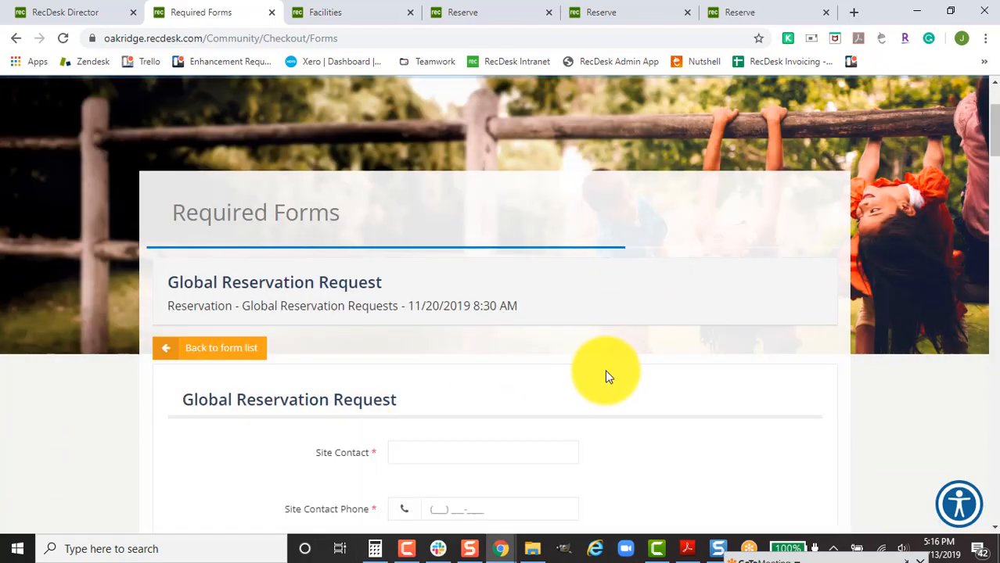
pyautogui.scroll(-3, 604, 370)
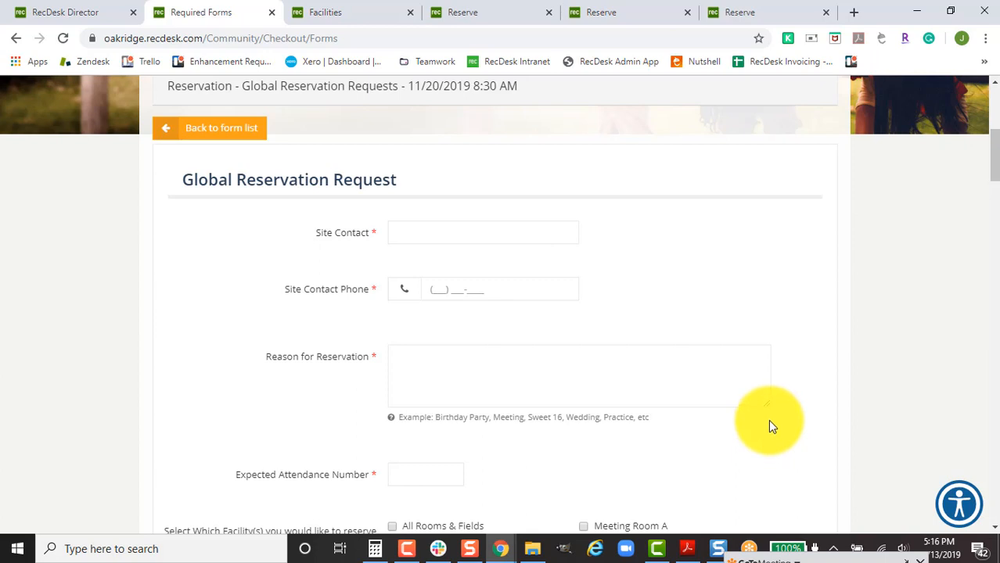
pyautogui.click(449, 240)
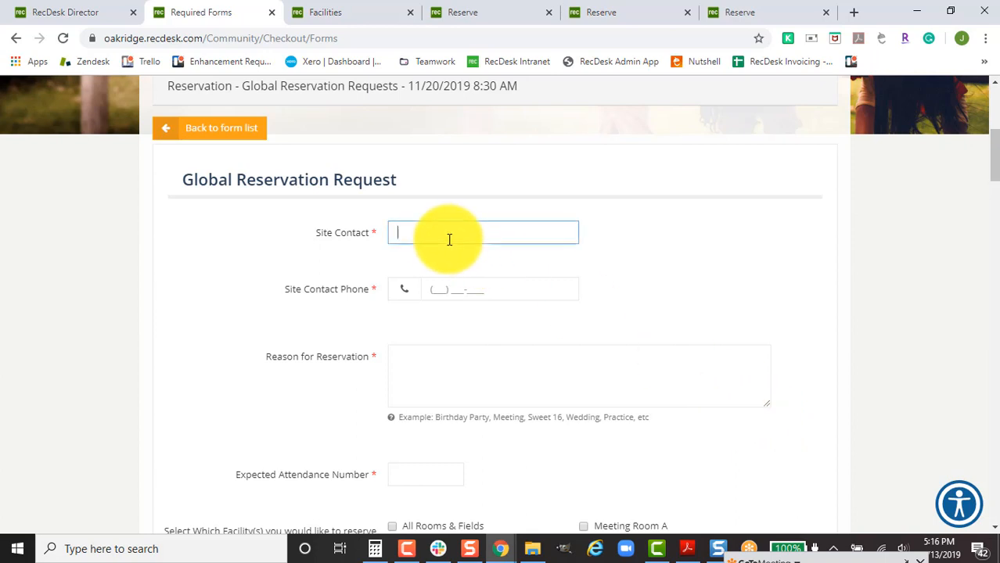
pyautogui.press('Tab')
pyautogui.write('55555555')
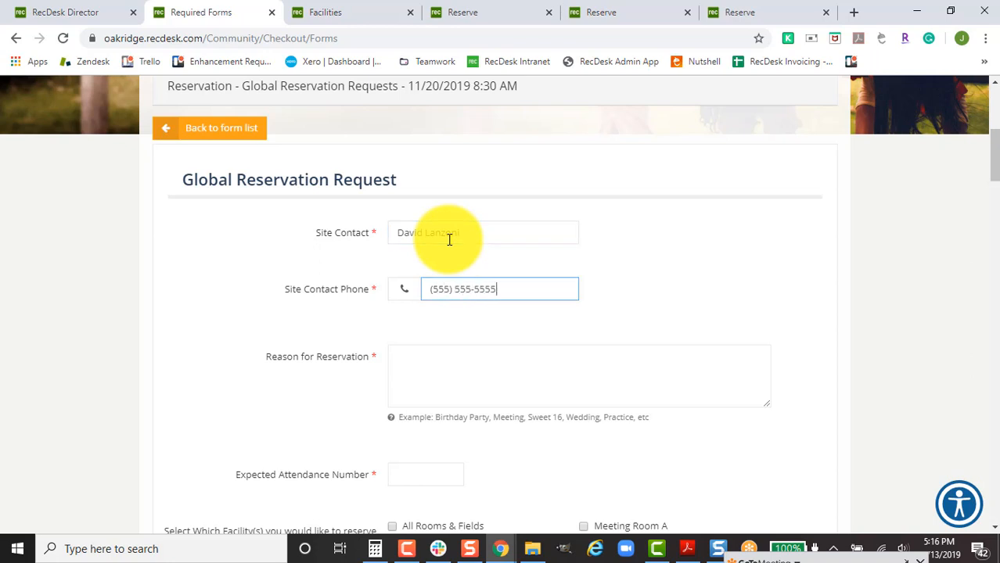
# Begin the reason for reservation with 'birthday party & fami'.
pyautogui.scroll(-1, 418, 268)
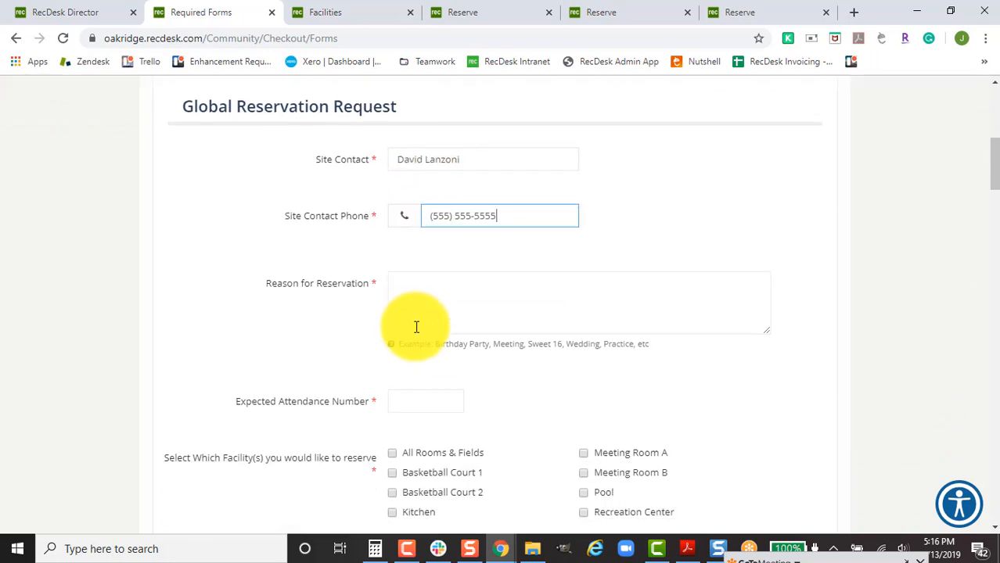
pyautogui.click(426, 308)
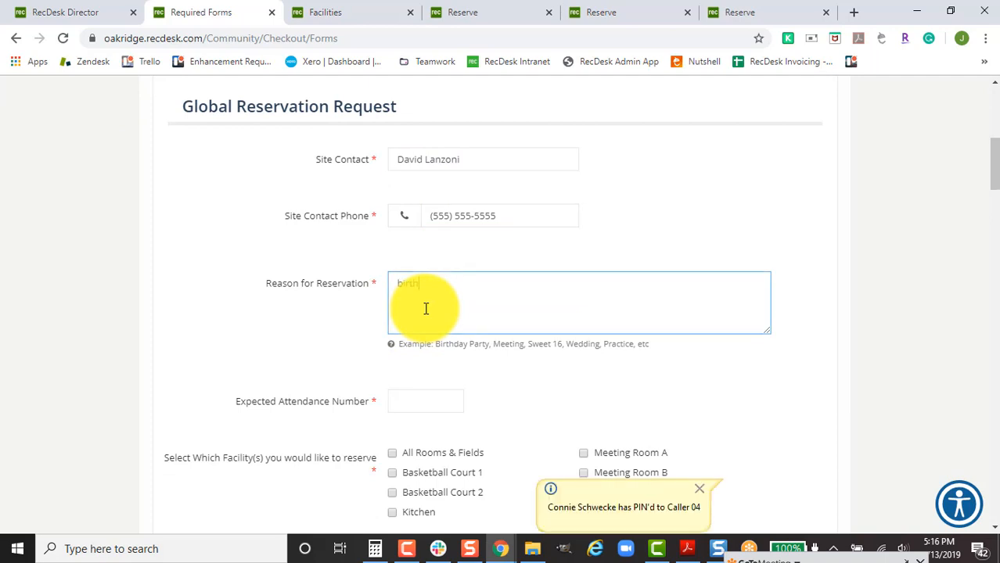
pyautogui.write('birthday party &')
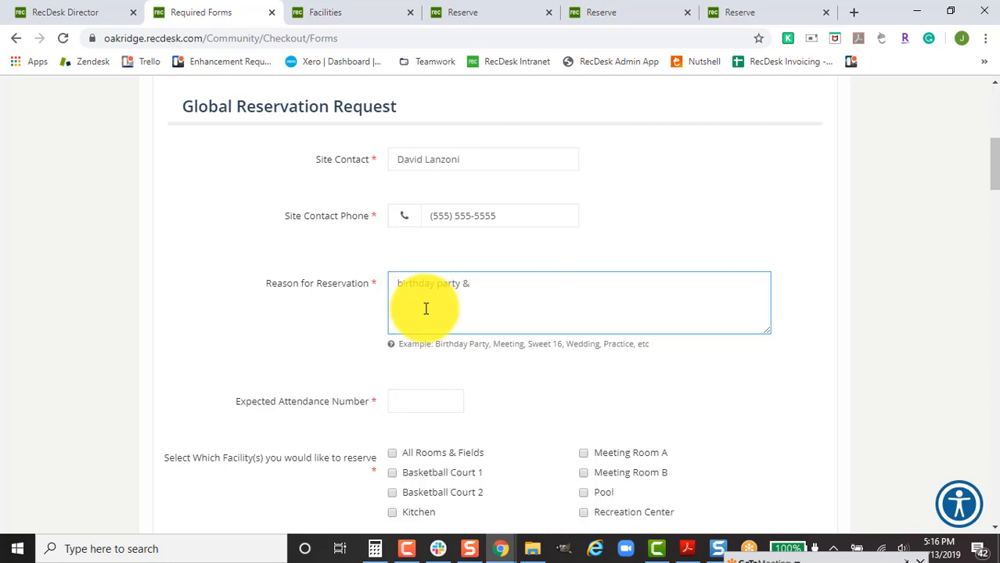
pyautogui.write(' family union')
# Enter 75 as the expected attendance.
pyautogui.scroll(-1, 422, 321)
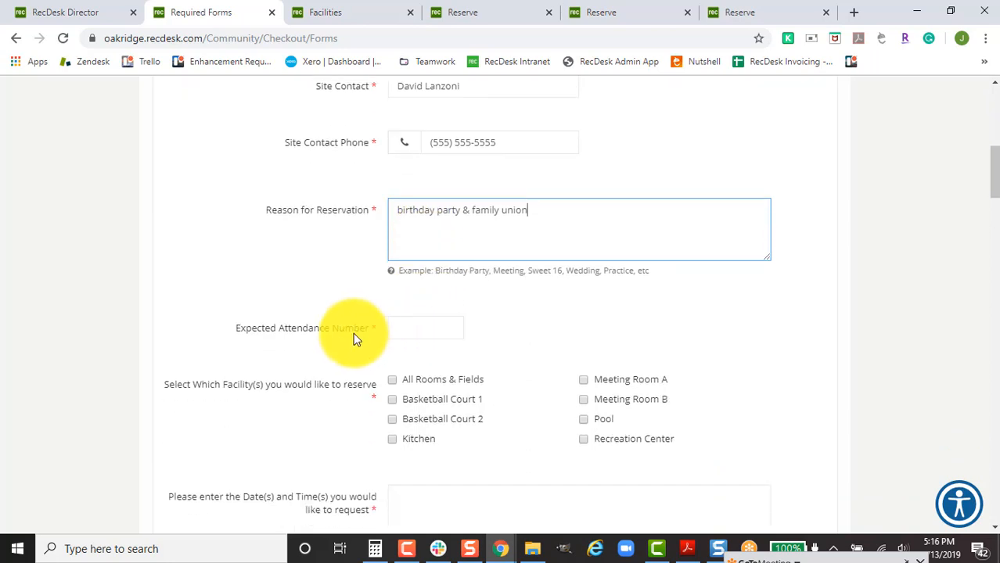
pyautogui.click(410, 324)
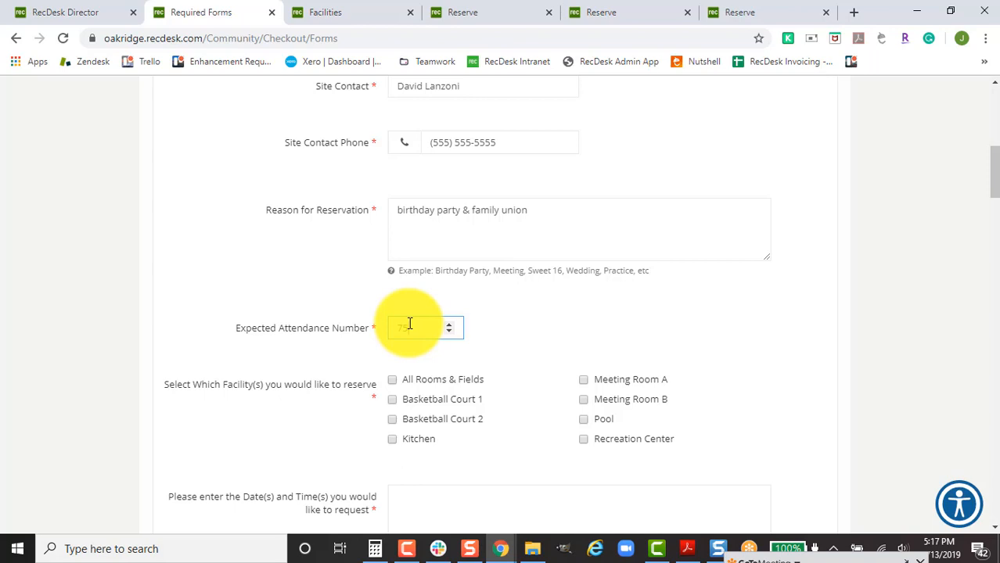
pyautogui.write('75')
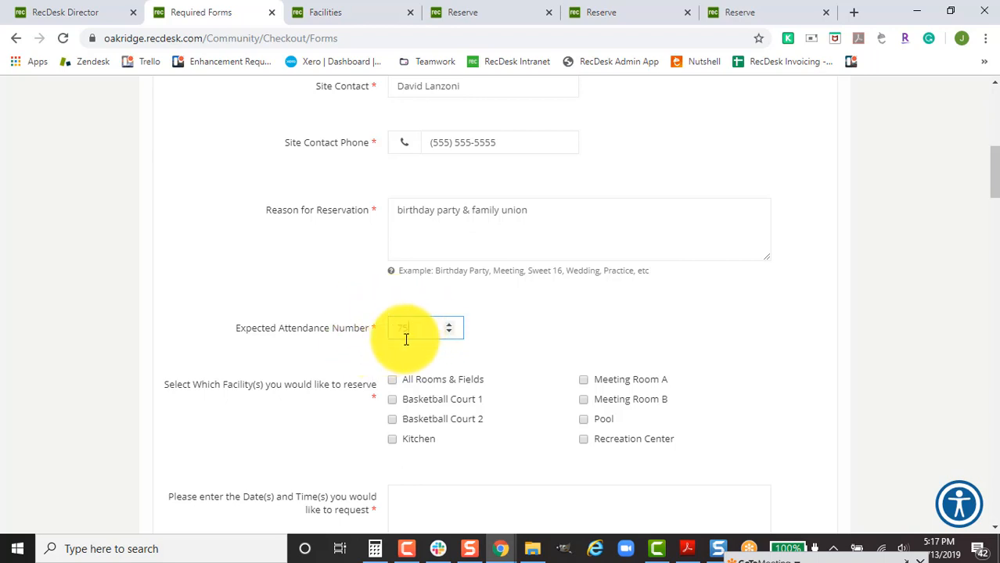
pyautogui.scroll(-1, 548, 362)
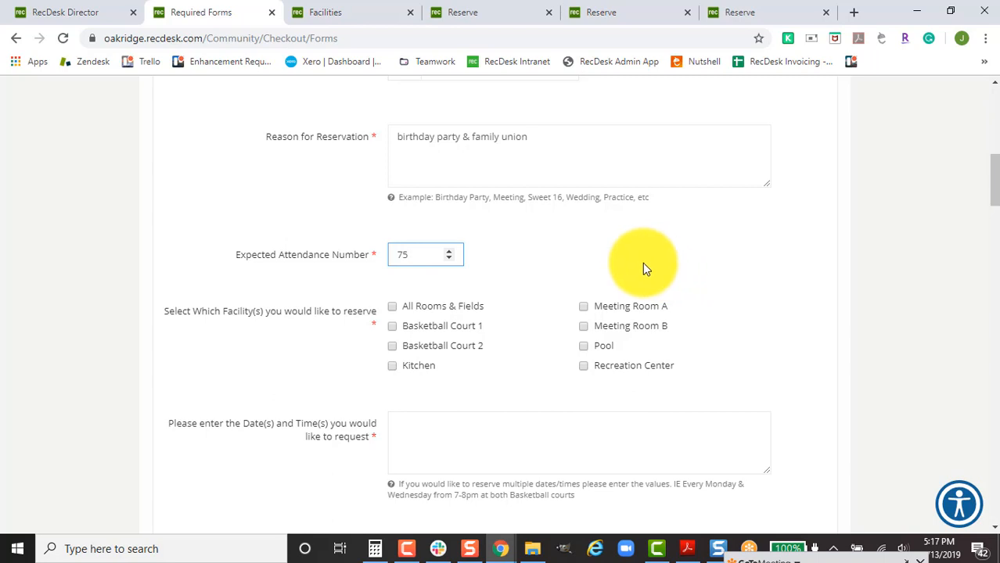
pyautogui.click(509, 270)
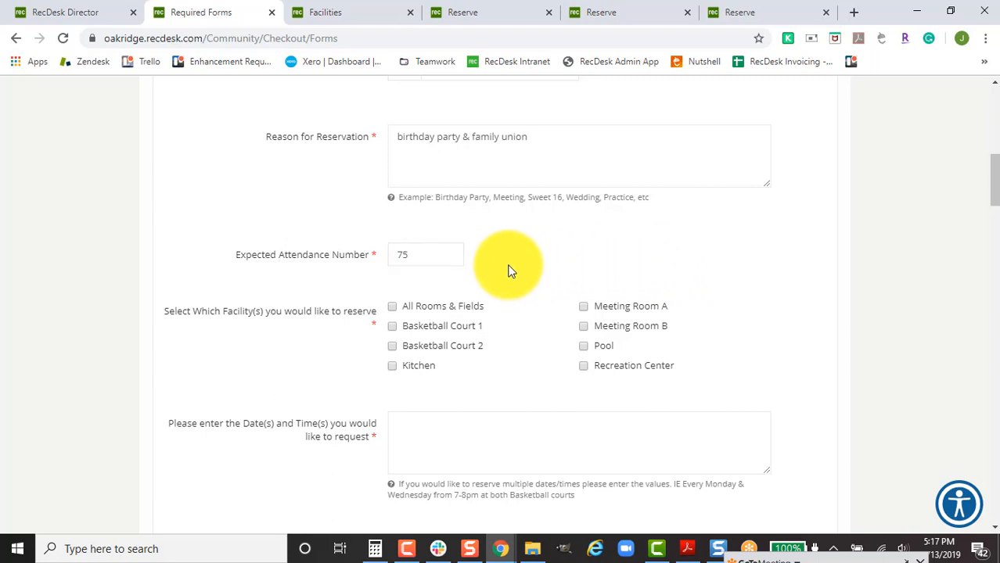
# Request Basketball Courts 1 and 2 and Meeting Rooms A and B.
pyautogui.scroll(-1, 509, 270)
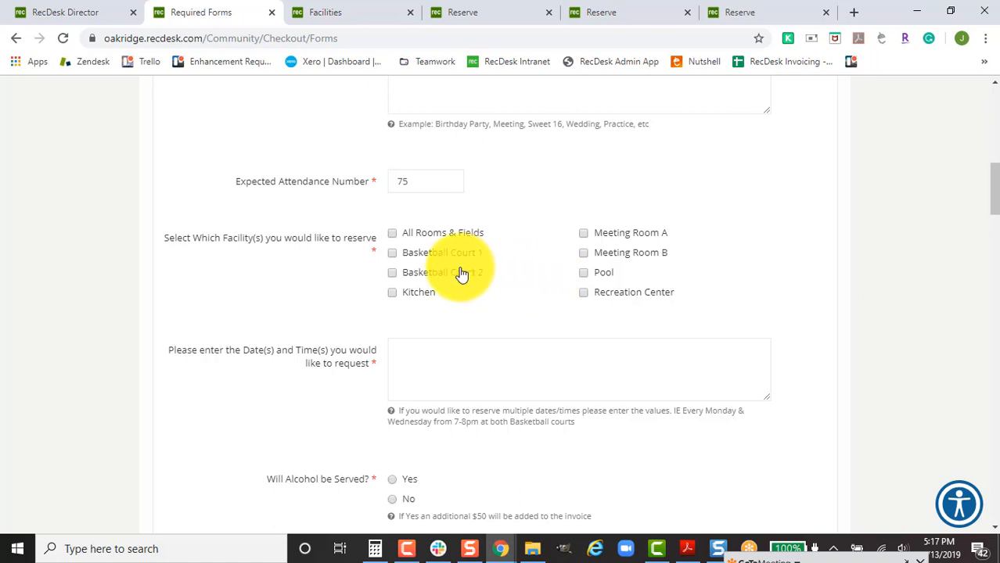
pyautogui.click(392, 253)
pyautogui.click(392, 270)
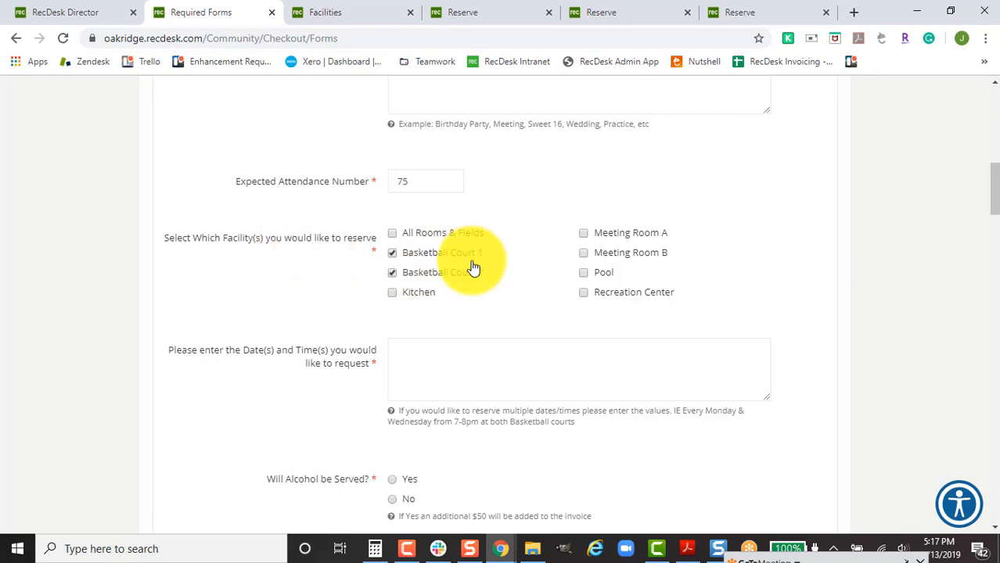
pyautogui.click(584, 234)
pyautogui.click(584, 253)
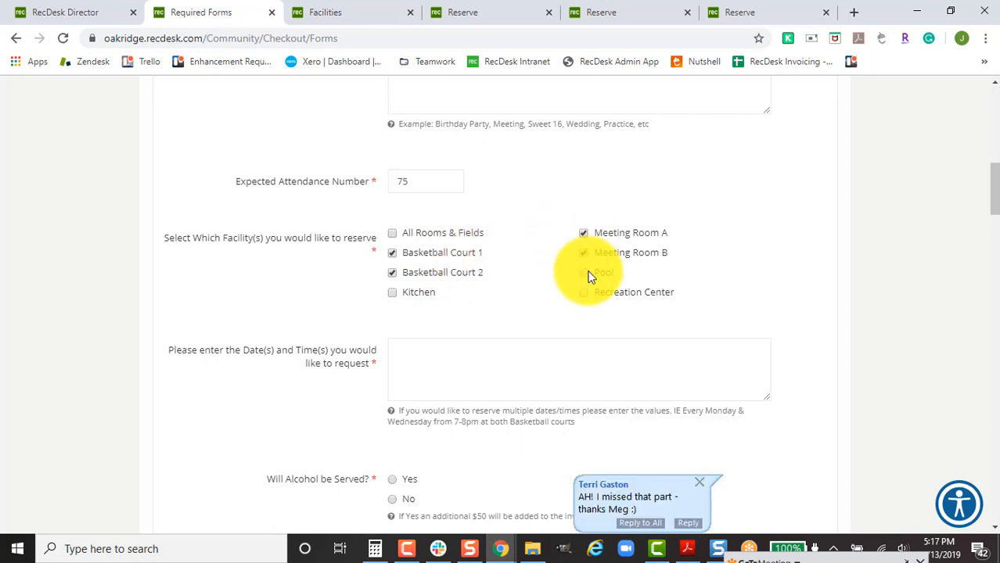
# Enter 'Dec 7-9th from 8-8pm daily' as the requested dates and times.
pyautogui.scroll(-1, 571, 317)
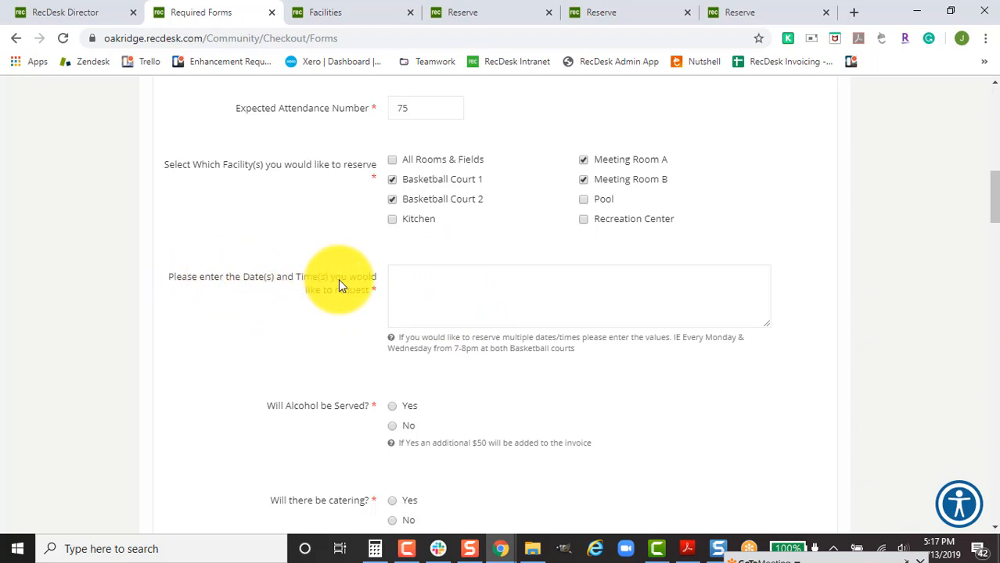
pyautogui.click(485, 293)
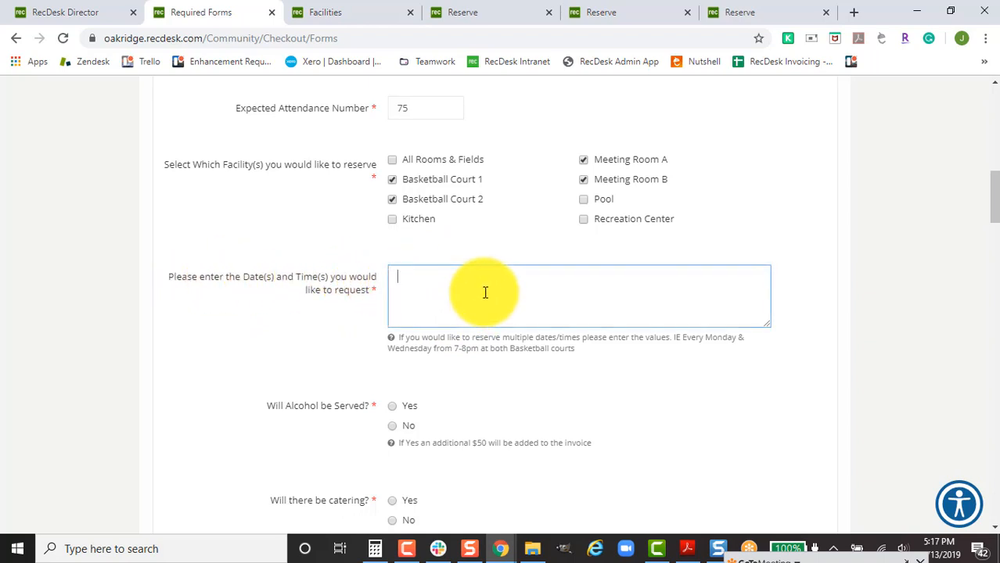
pyautogui.write('Dec 7-9th from 8-8pm daily')
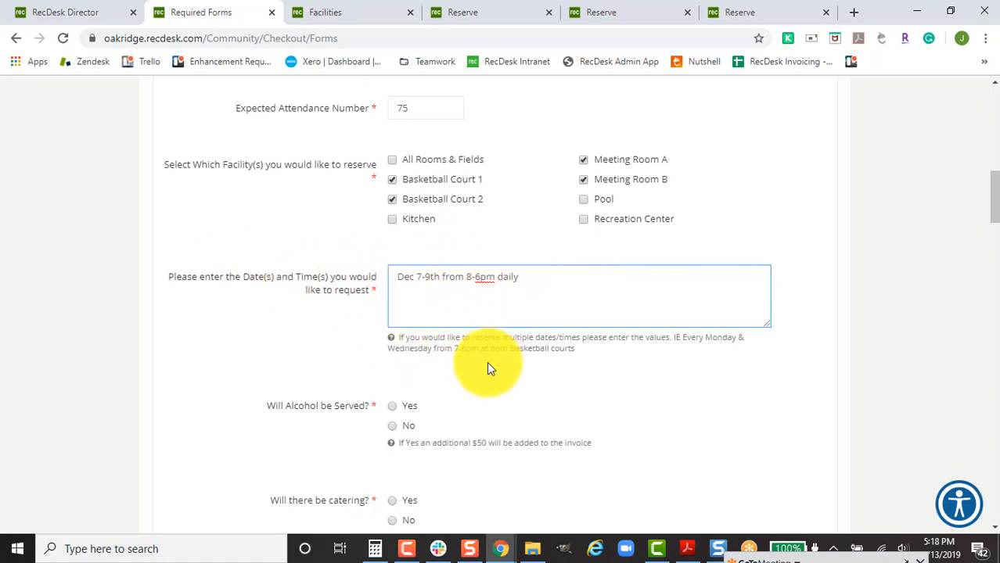
# Mark alcohol served as Yes, and catering, field lights and Port-O-Potty as No.
pyautogui.scroll(-1, 487, 363)
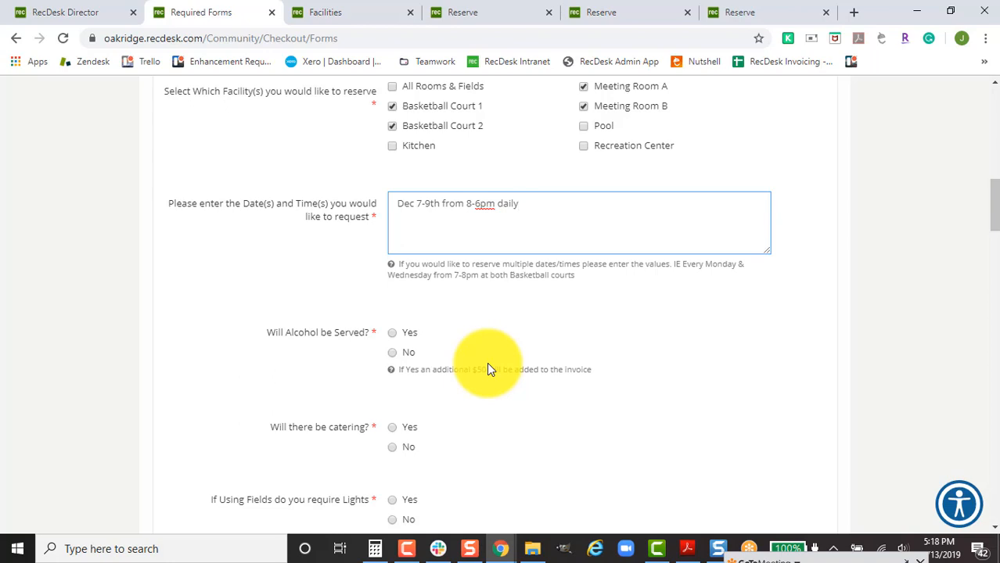
pyautogui.scroll(-1, 487, 368)
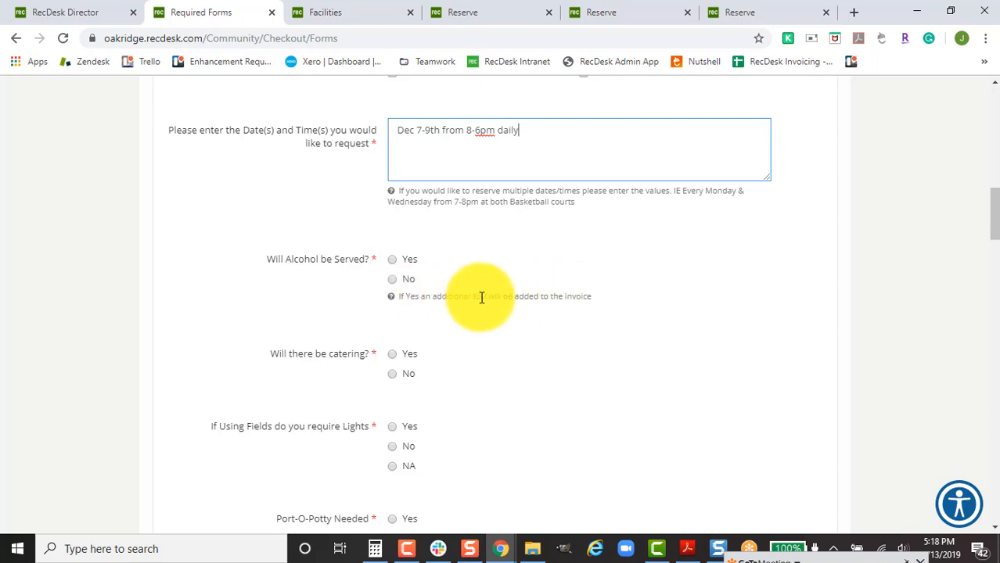
pyautogui.click(393, 259)
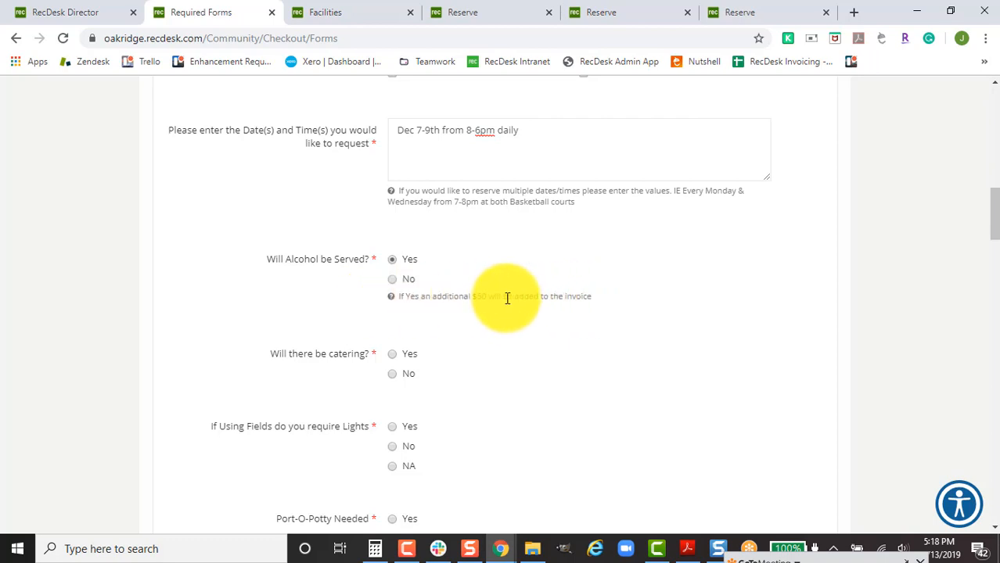
pyautogui.scroll(-2, 460, 323)
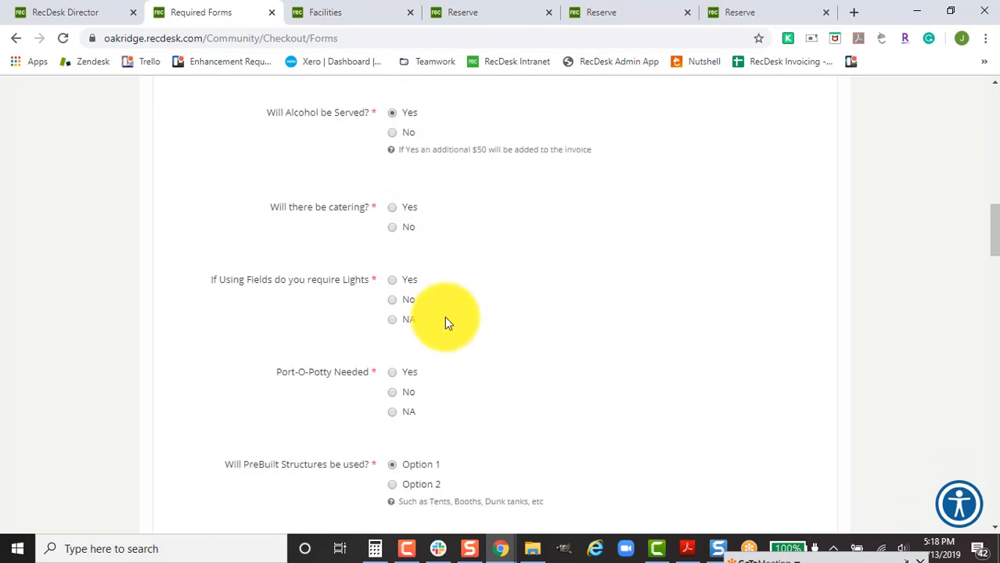
pyautogui.click(393, 228)
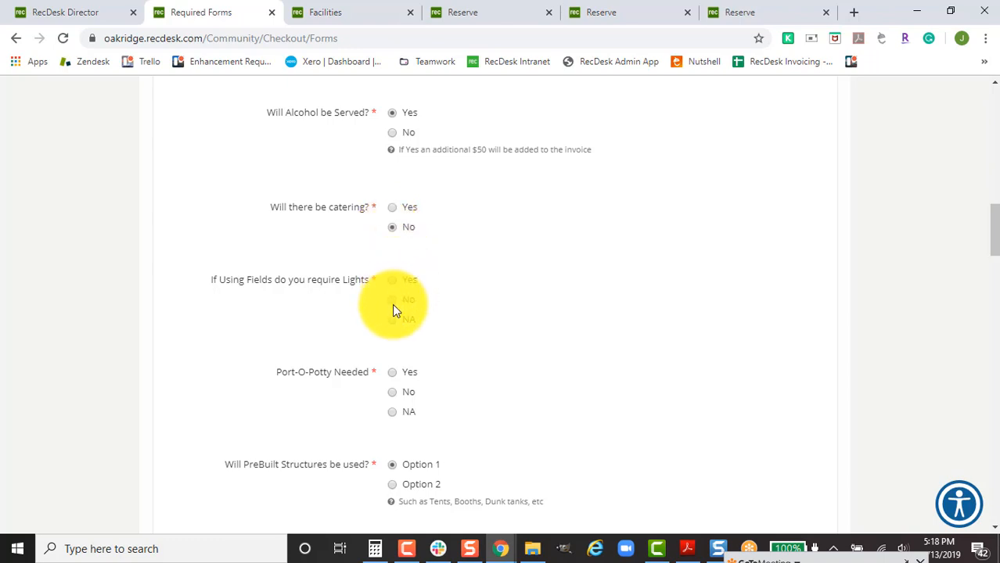
pyautogui.click(392, 299)
pyautogui.click(393, 392)
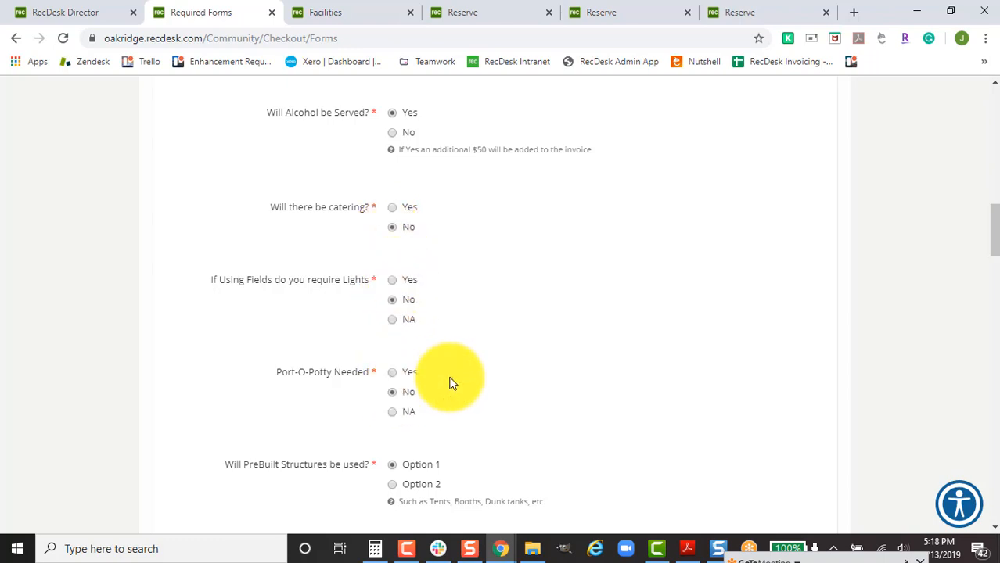
pyautogui.scroll(-2, 538, 348)
pyautogui.scroll(-1, 538, 351)
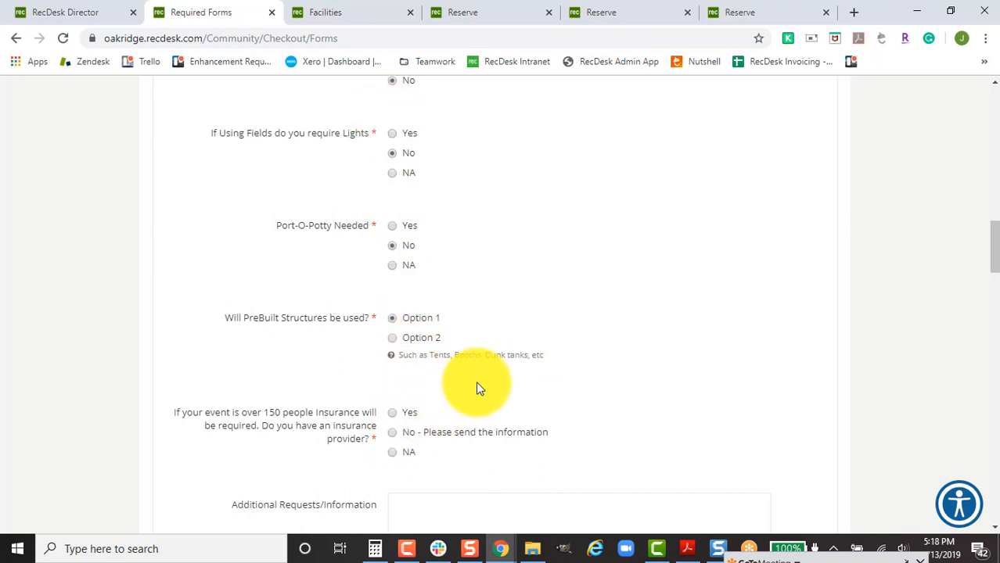
pyautogui.scroll(-3, 476, 384)
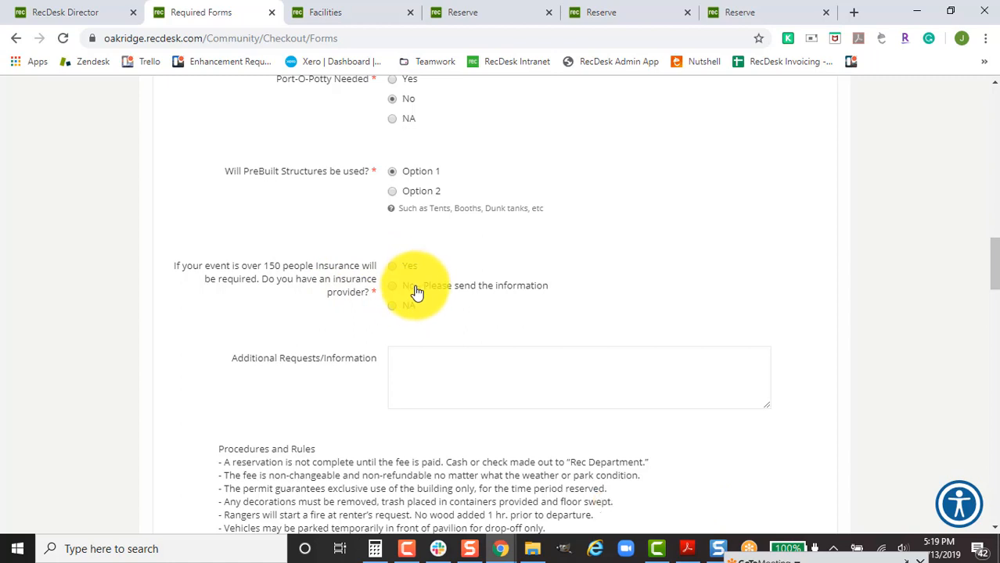
# Answer the insurance question with 'No - Please send the information'.
pyautogui.click(392, 287)
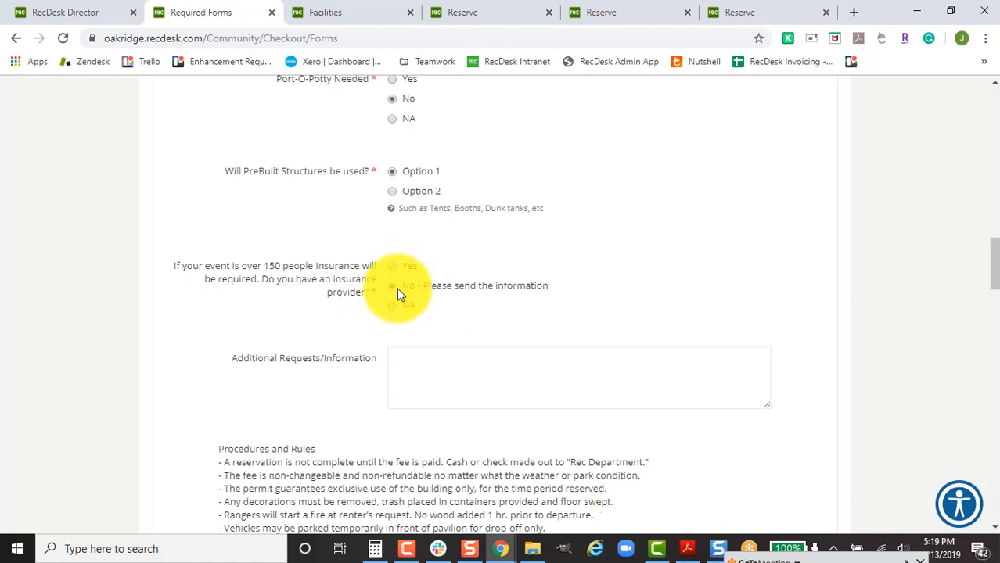
pyautogui.scroll(-1, 323, 338)
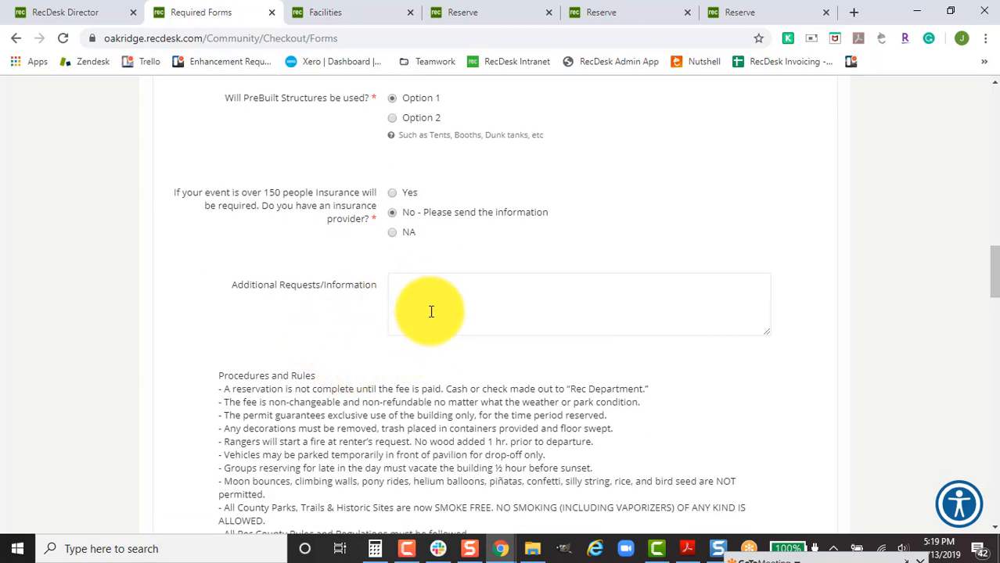
pyautogui.scroll(-1, 456, 319)
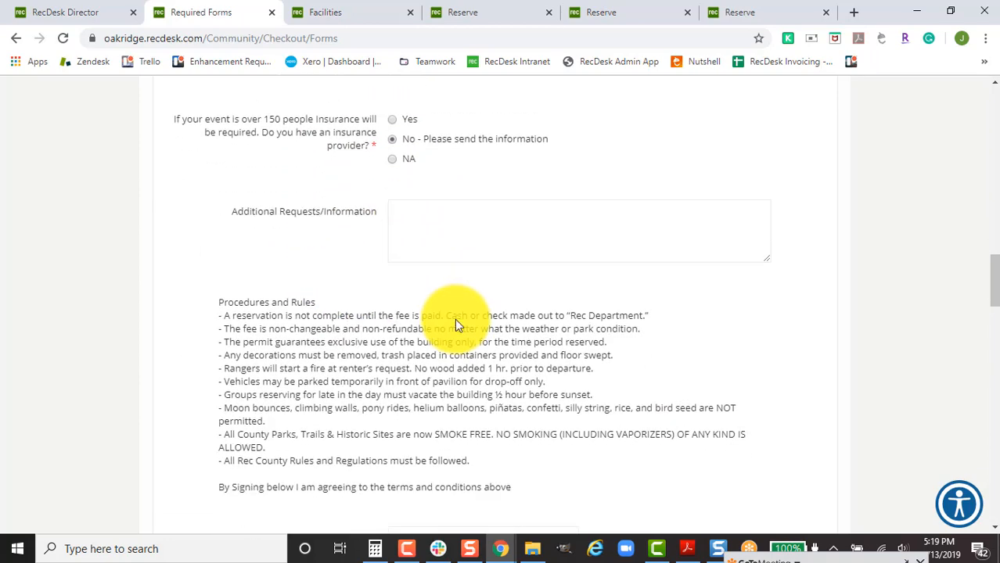
pyautogui.scroll(-1, 455, 319)
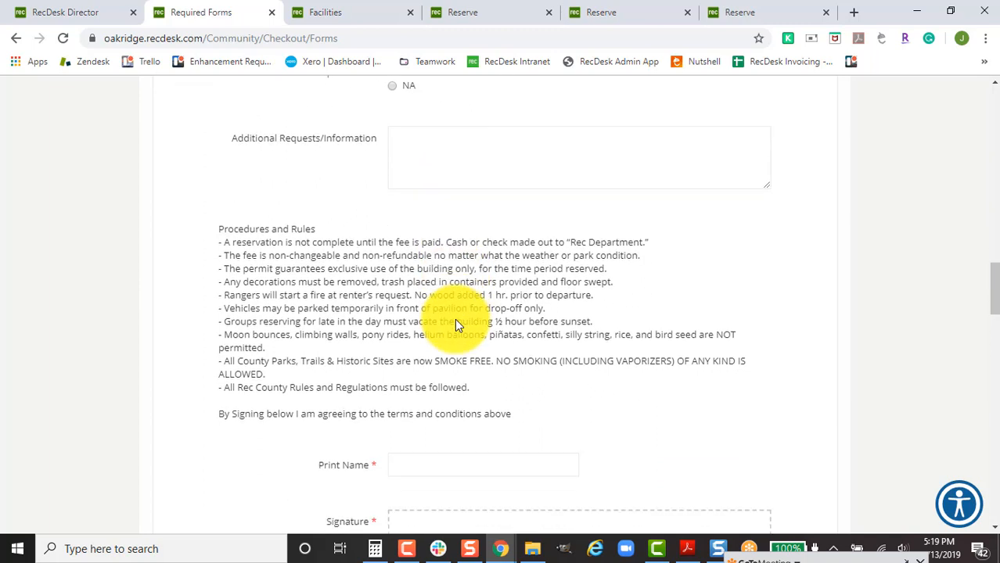
pyautogui.scroll(-1, 432, 402)
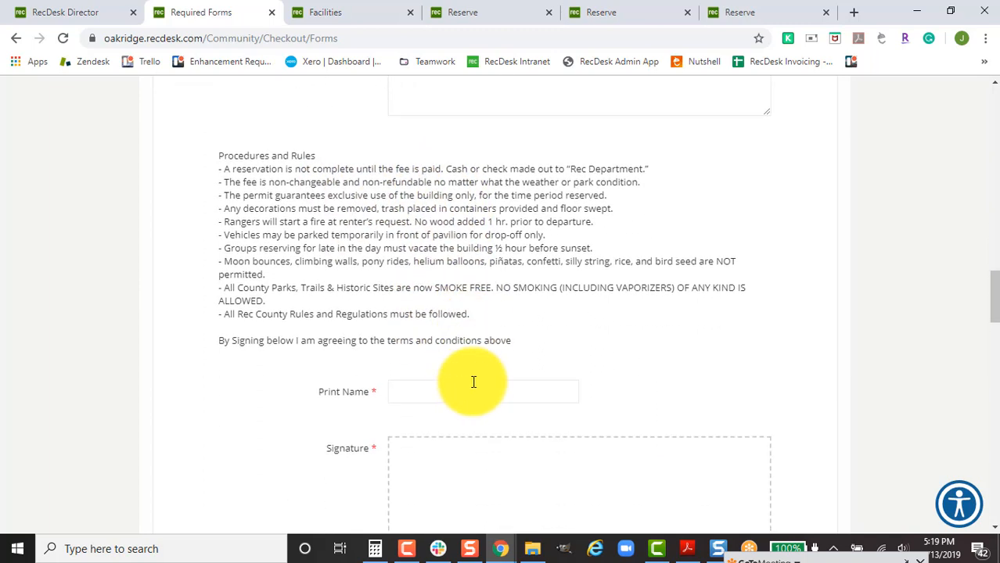
# Enter the renter's full name in Print Name and draw a signature in the Signature box.
pyautogui.click(443, 391)
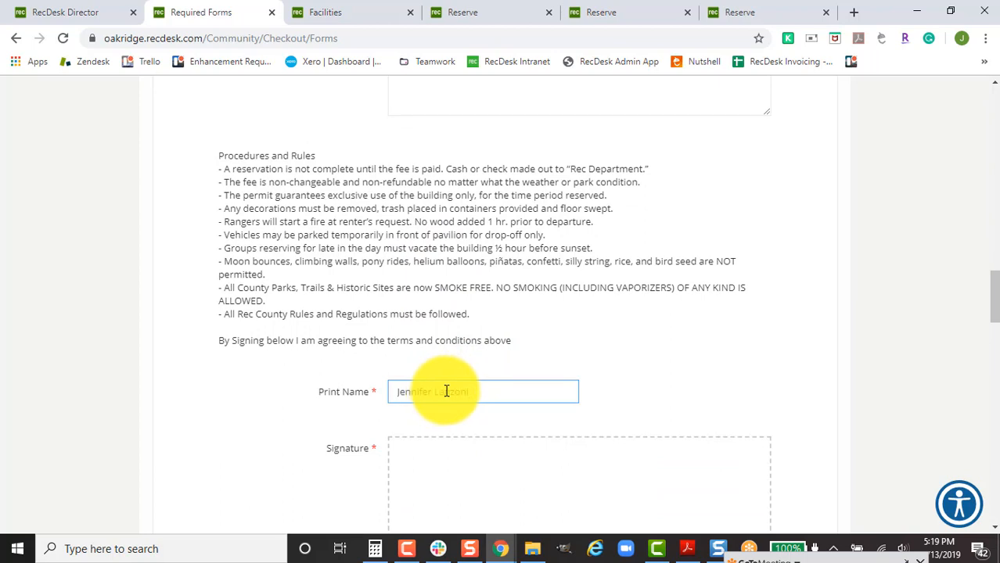
pyautogui.scroll(-2, 433, 375)
pyautogui.click(432, 376)
pyautogui.moveTo(447, 335); pyautogui.dragTo(647, 342)
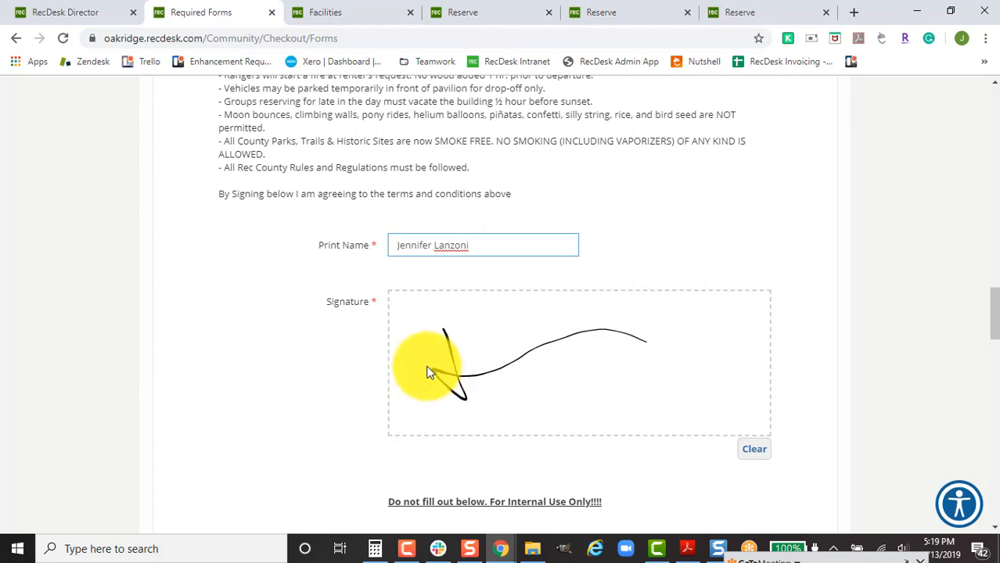
pyautogui.scroll(-1, 336, 343)
pyautogui.scroll(-2, 335, 341)
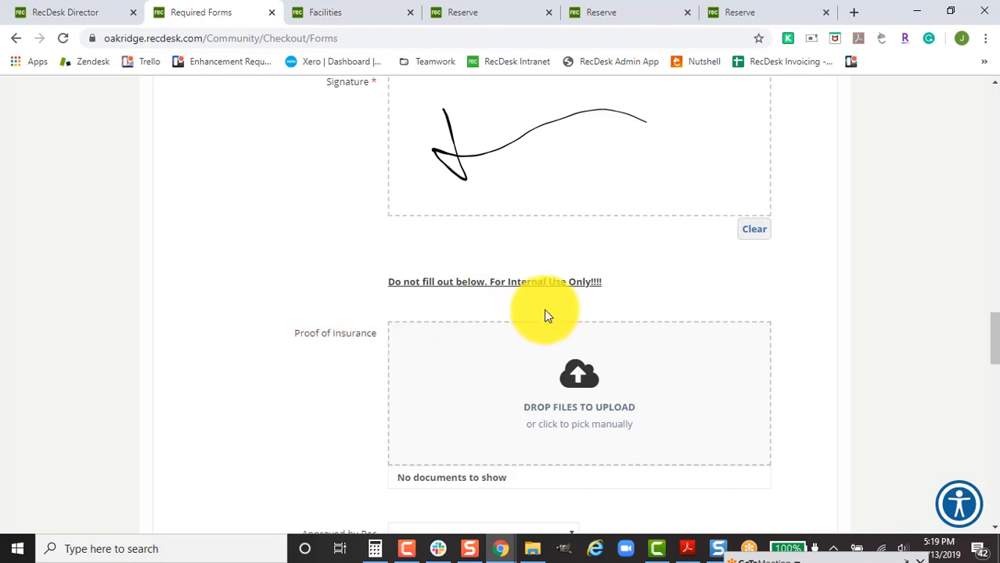
pyautogui.scroll(-1, 781, 336)
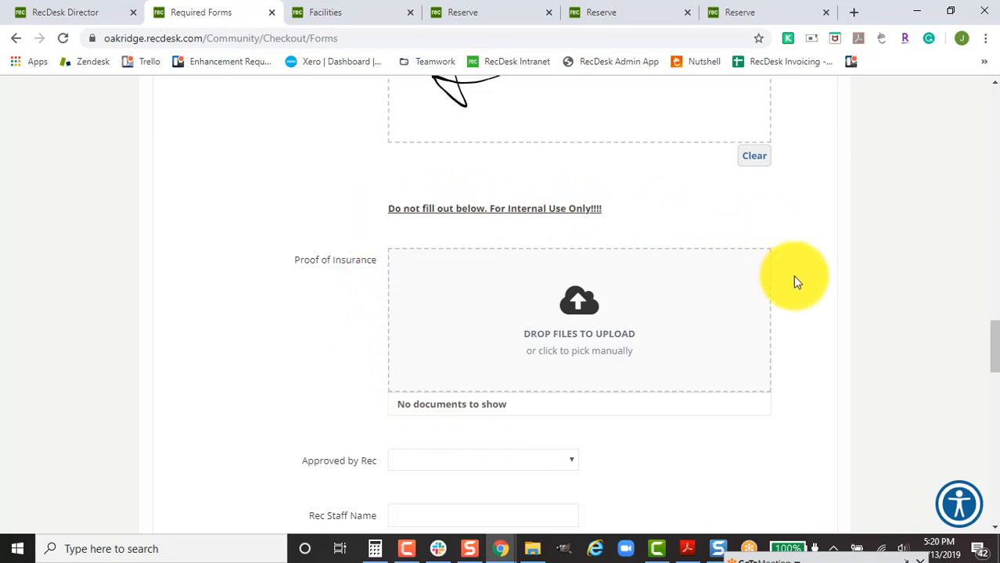
pyautogui.scroll(-1, 792, 278)
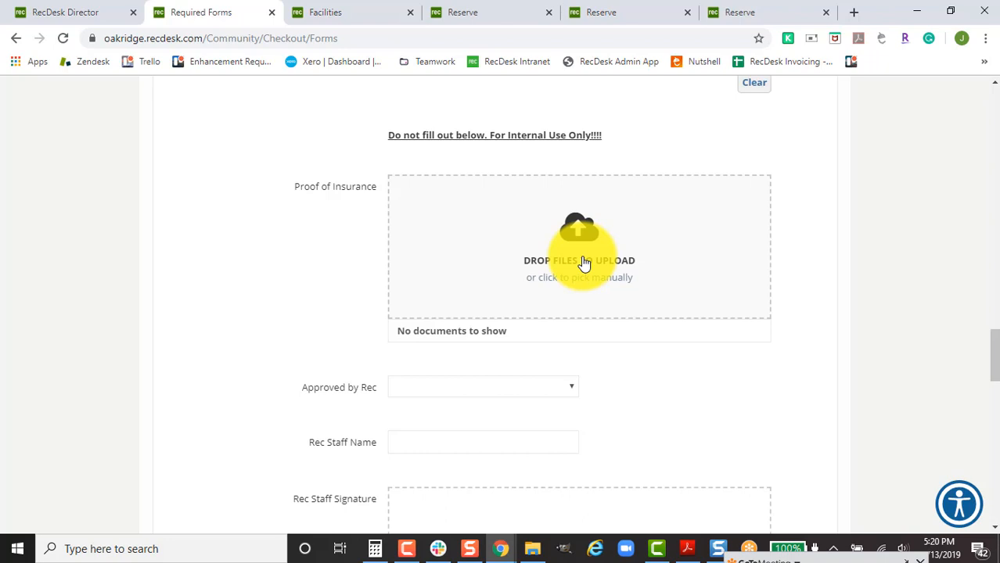
pyautogui.scroll(-2, 615, 346)
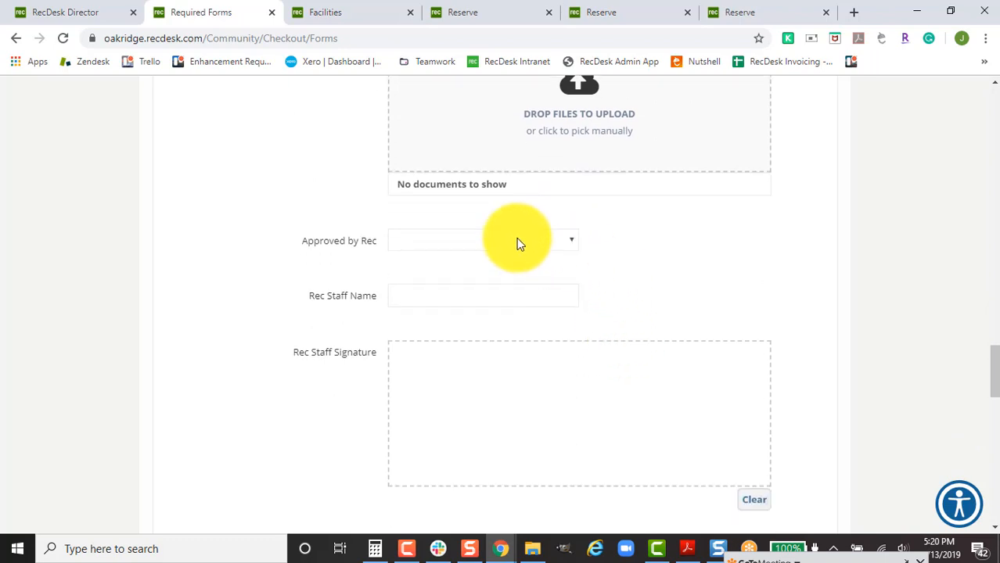
pyautogui.click(515, 237)
pyautogui.click(515, 239)
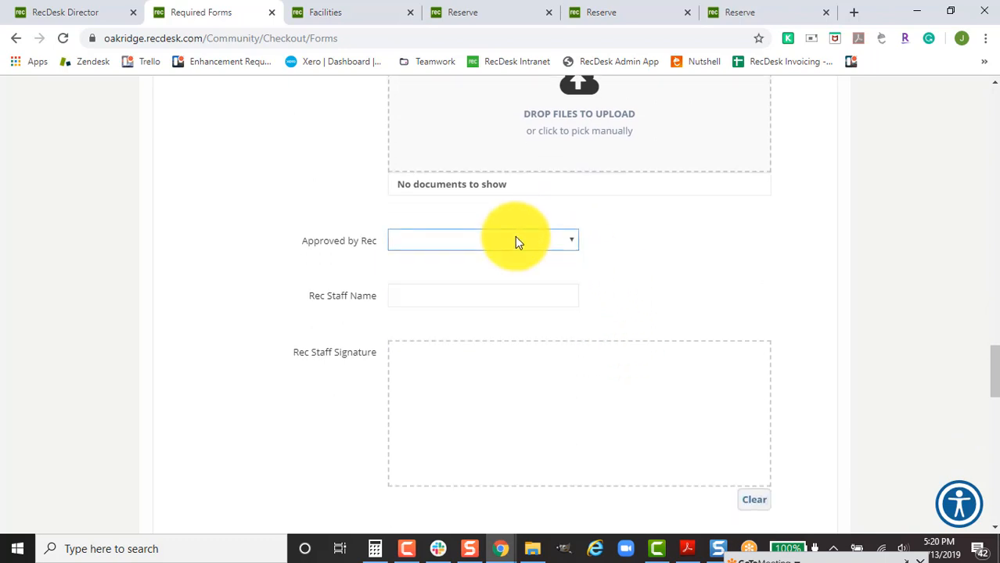
pyautogui.click(515, 240)
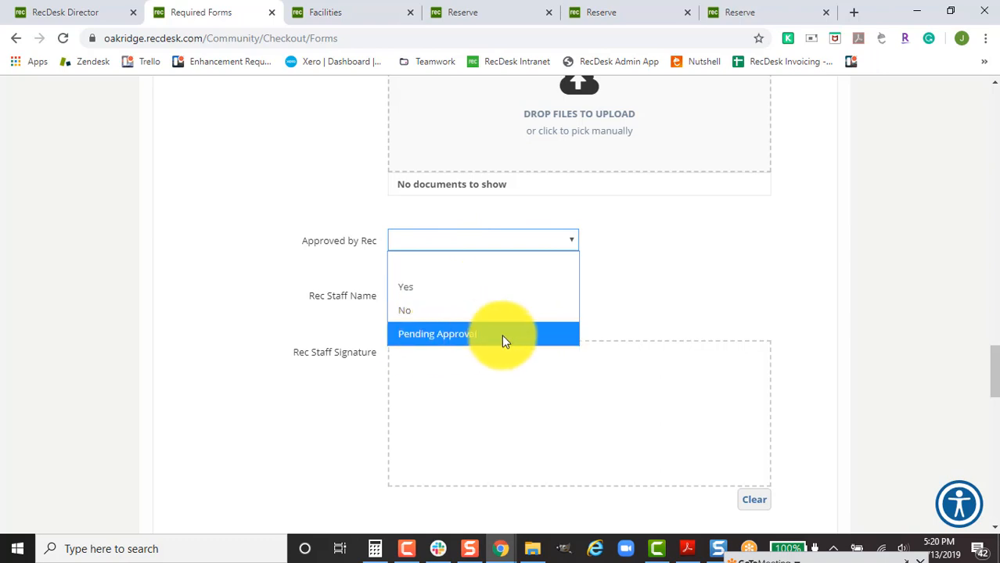
pyautogui.click(338, 324)
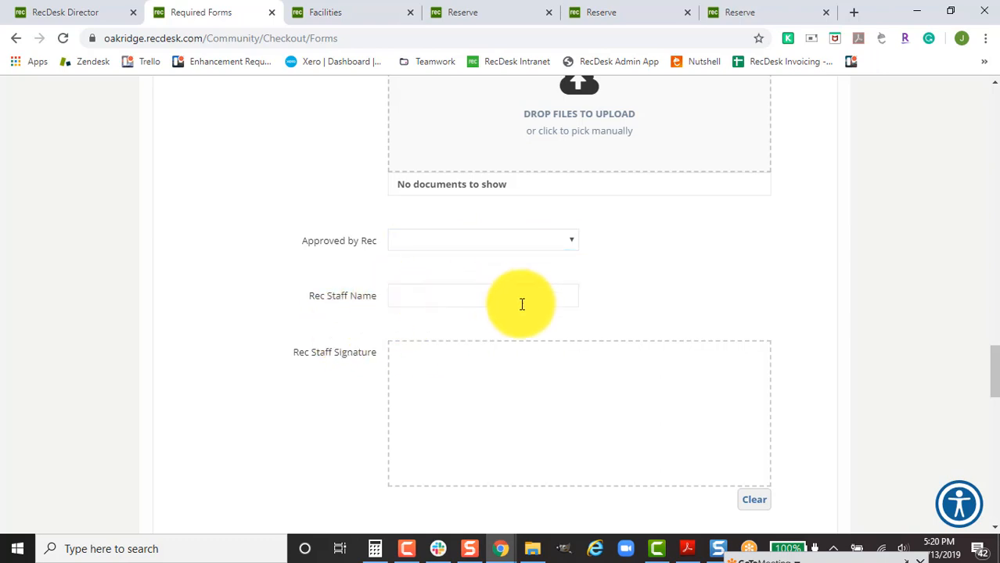
pyautogui.scroll(-2, 522, 305)
pyautogui.scroll(-2, 670, 386)
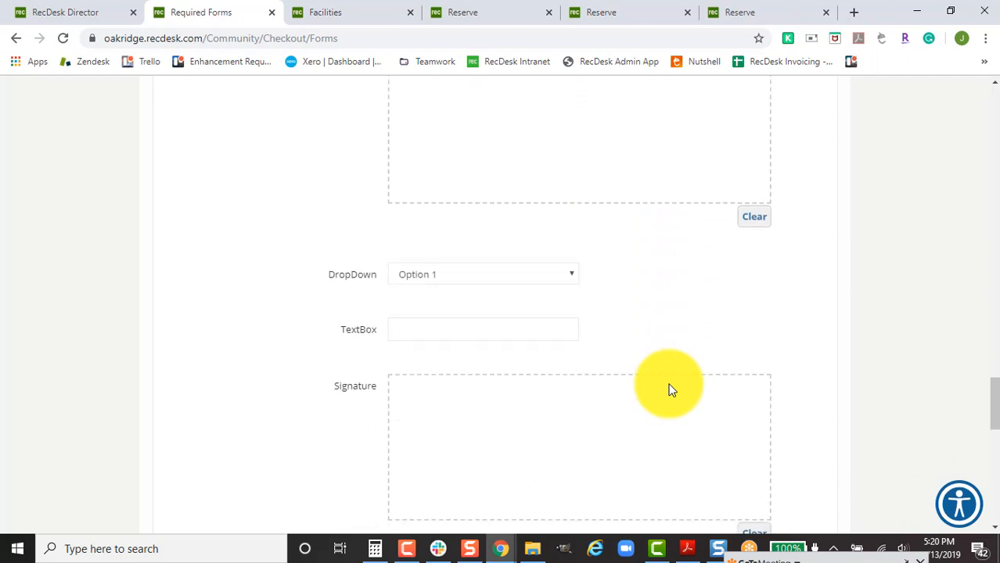
pyautogui.scroll(-2, 670, 387)
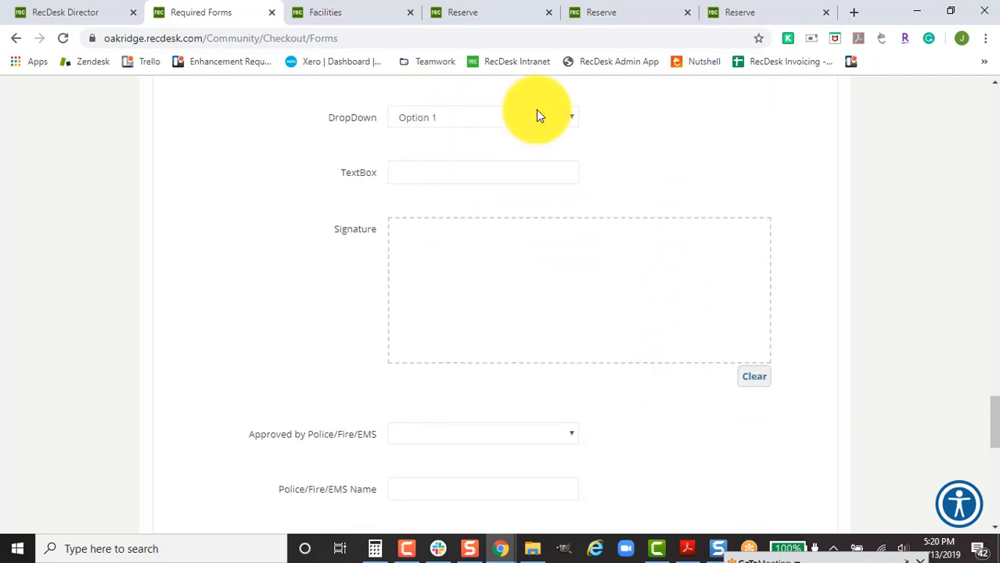
pyautogui.scroll(-3, 592, 227)
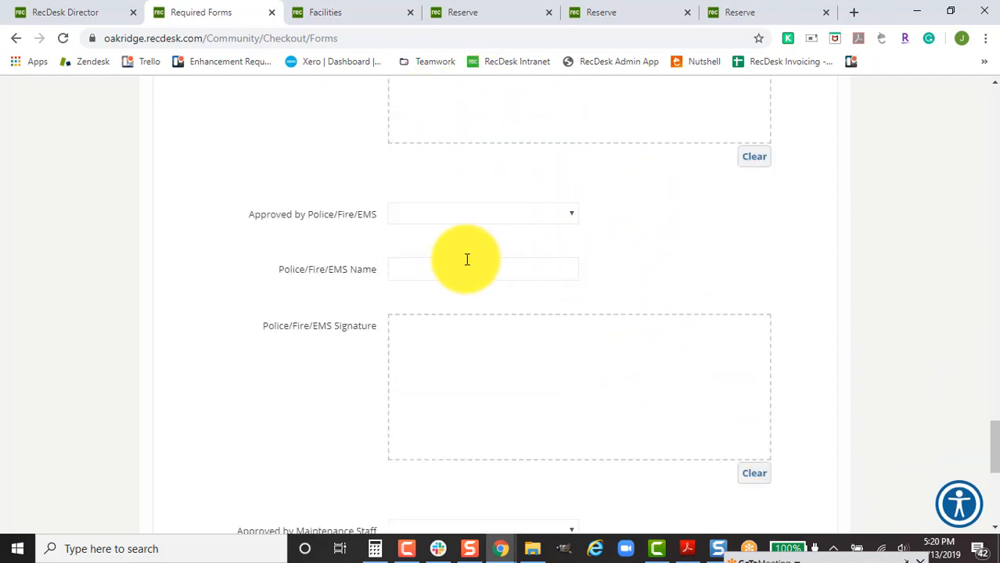
pyautogui.scroll(-1, 387, 317)
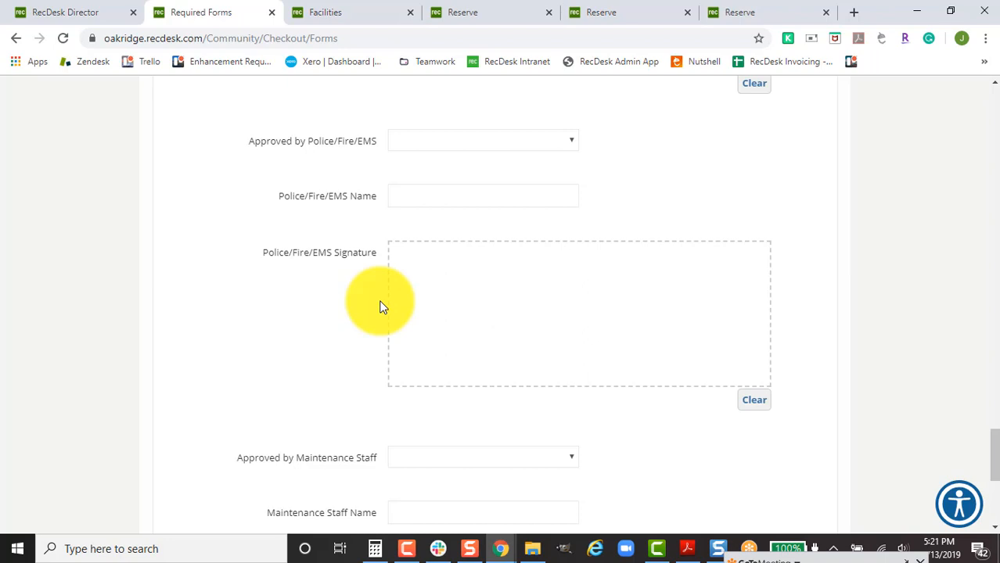
pyautogui.scroll(-5, 376, 310)
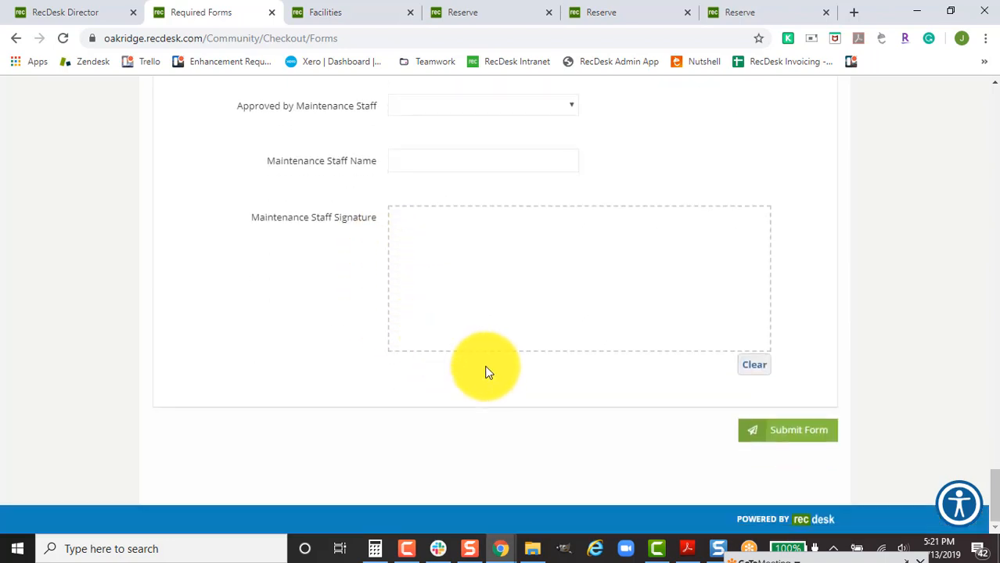
# Submit the completed forms and finish the $0.00 No Payment Due checkout.
pyautogui.click(787, 430)
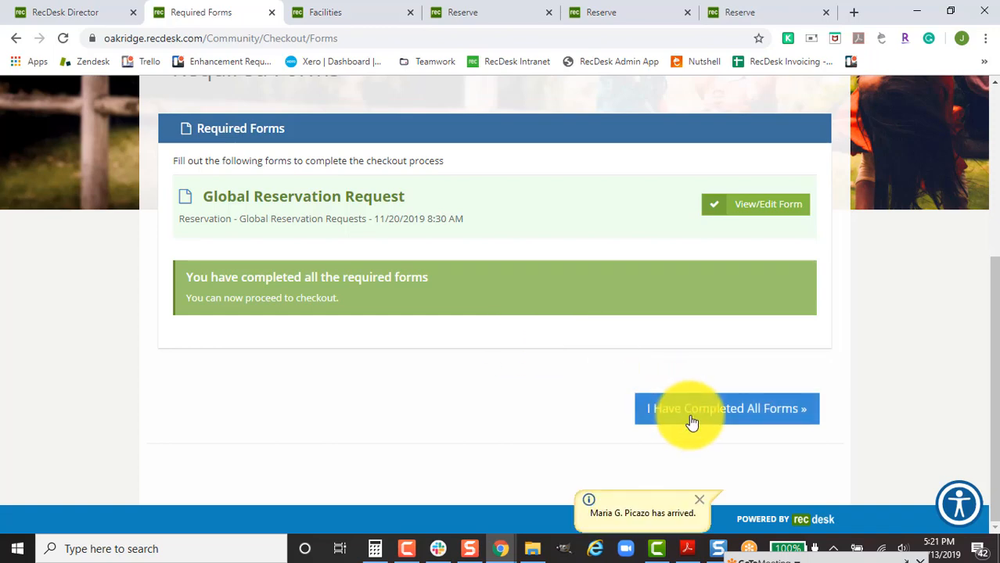
pyautogui.click(692, 423)
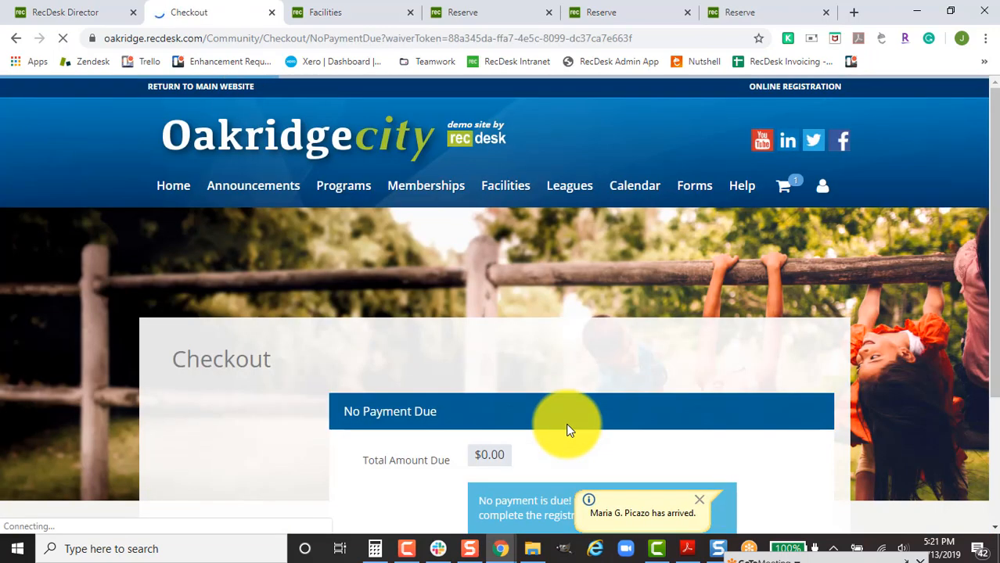
pyautogui.scroll(-3, 566, 431)
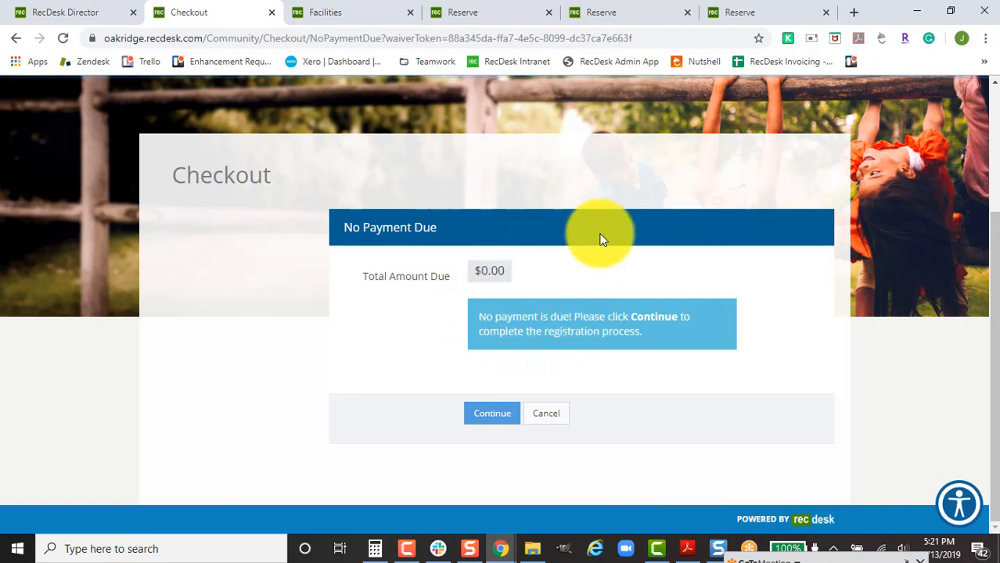
pyautogui.click(487, 421)
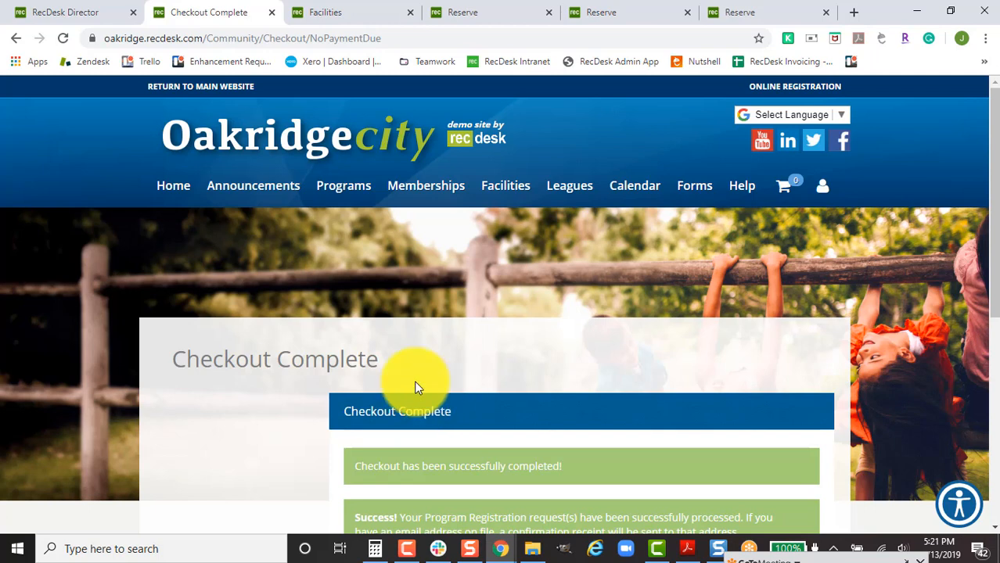
# On the Director site, check a staff user's User Alerts, then return to the Dashboard.
pyautogui.click(107, 8)
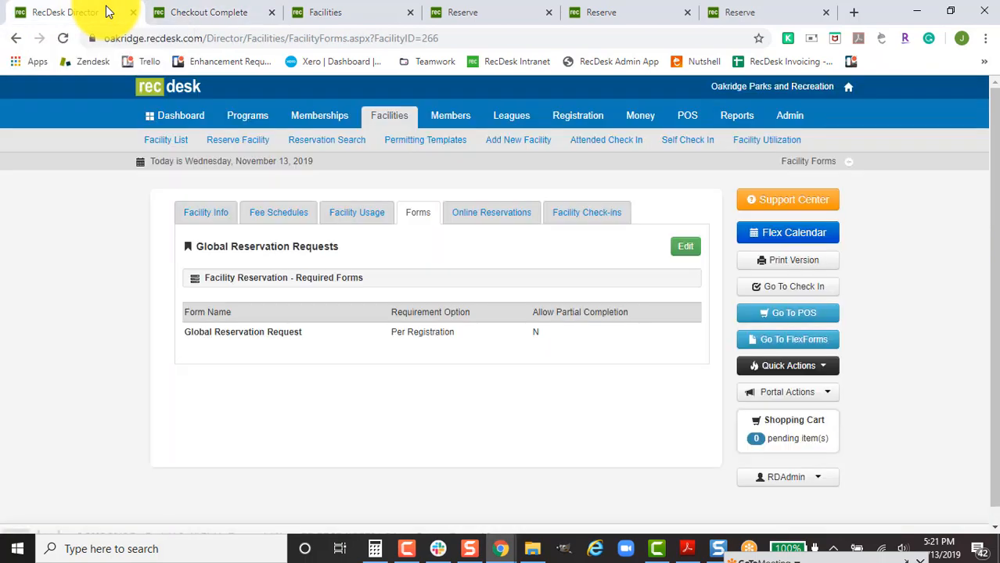
pyautogui.click(783, 118)
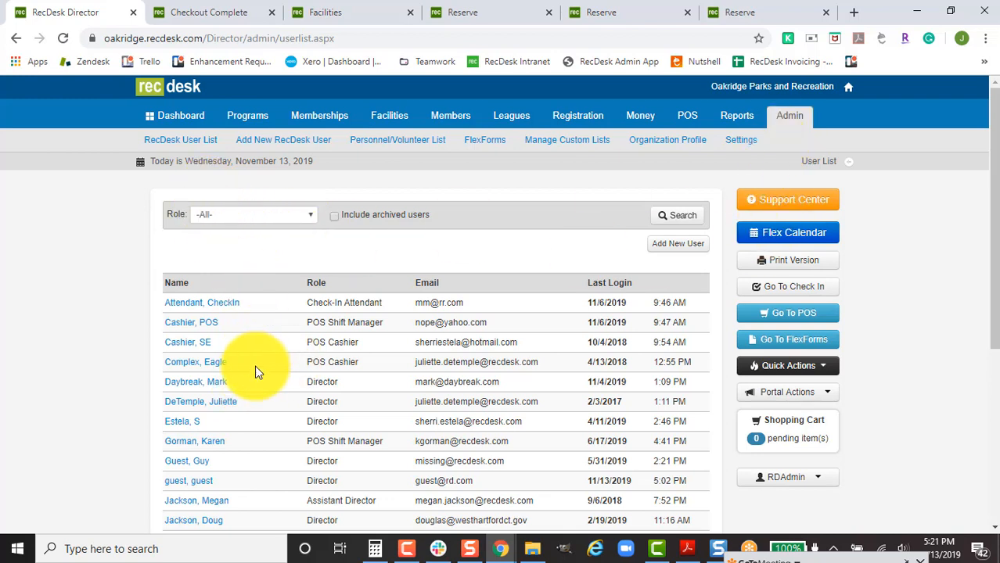
pyautogui.click(218, 406)
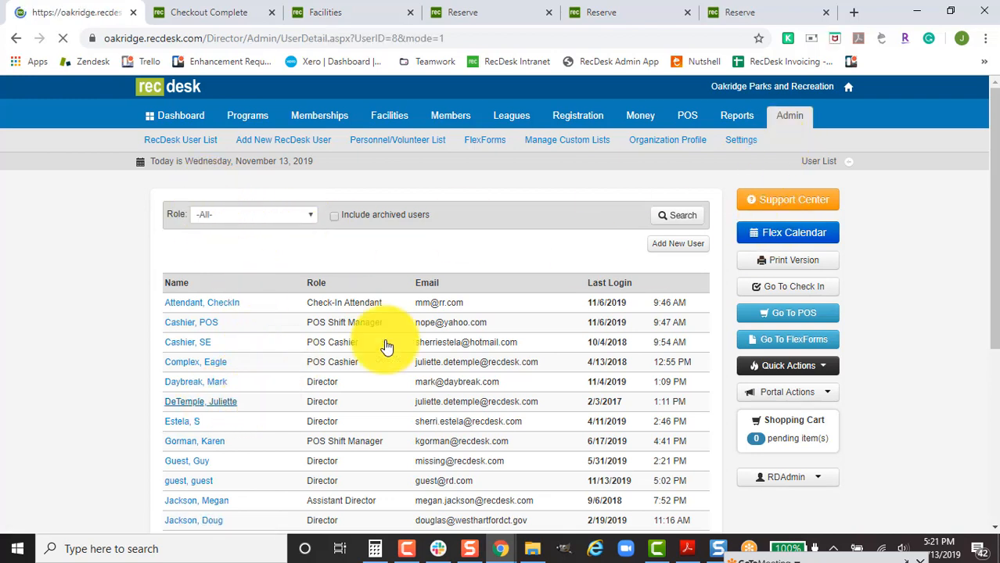
pyautogui.click(281, 214)
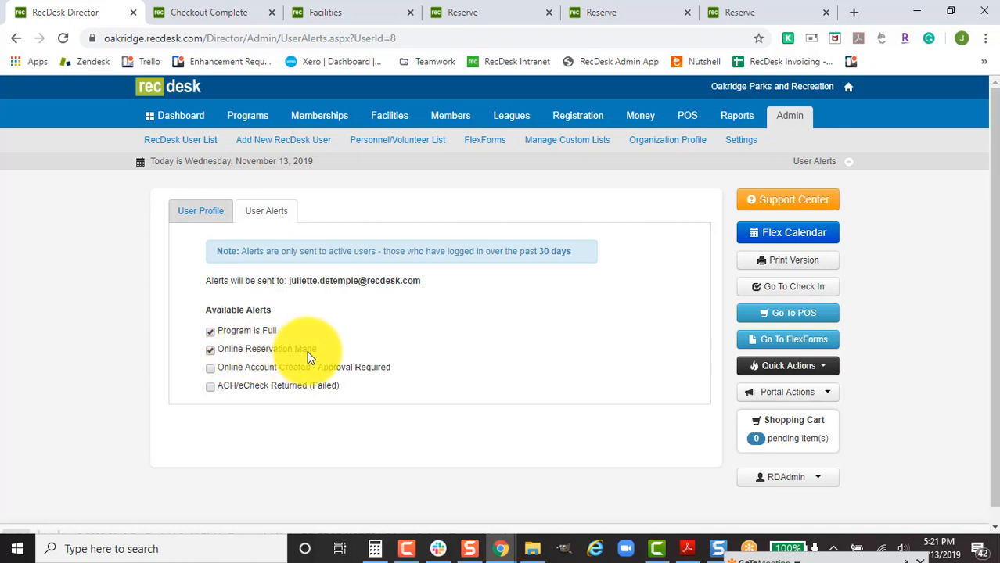
pyautogui.click(193, 120)
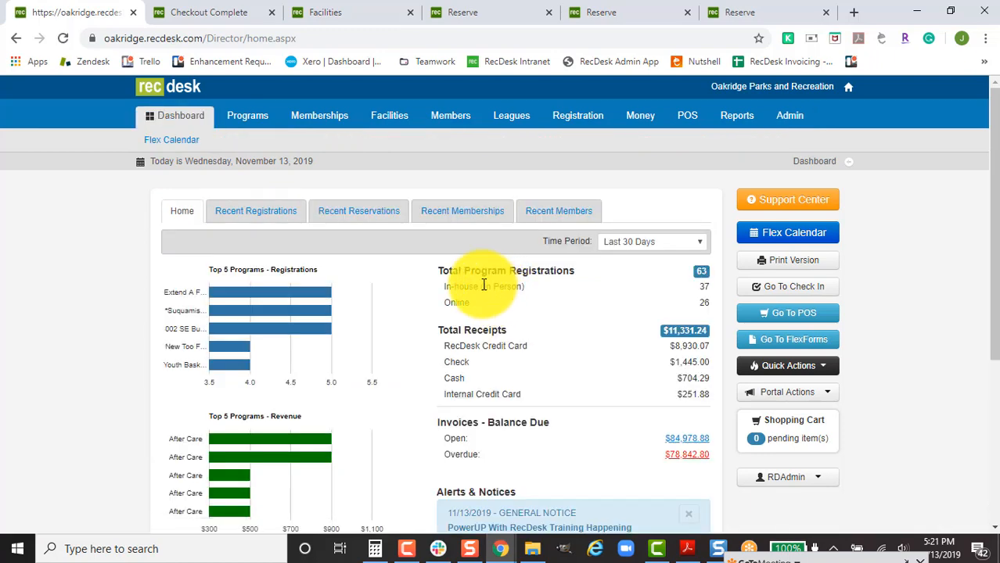
# From Recent Reservations, open the newest Global Reservation Requests birthday party booking.
pyautogui.click(372, 224)
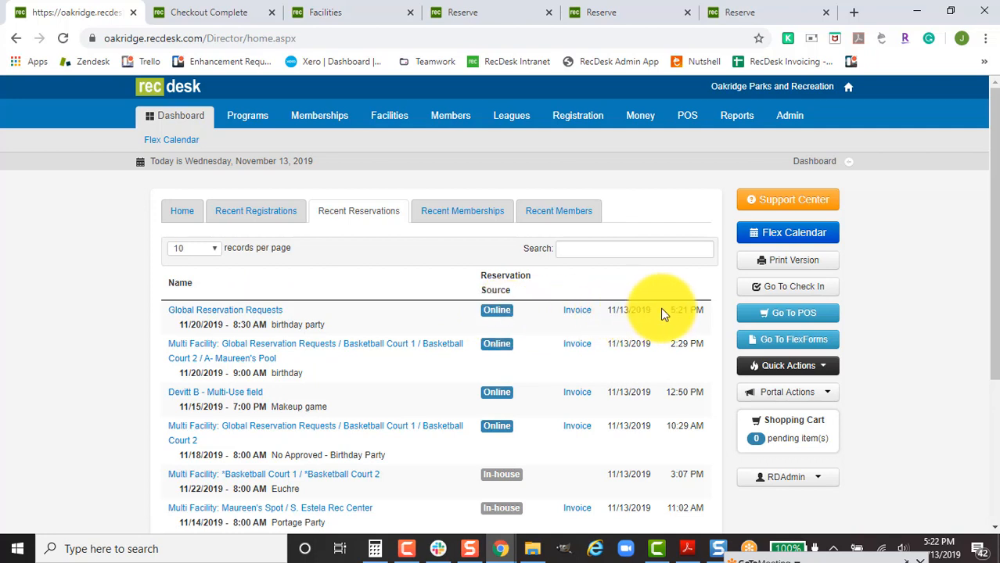
pyautogui.click(263, 312)
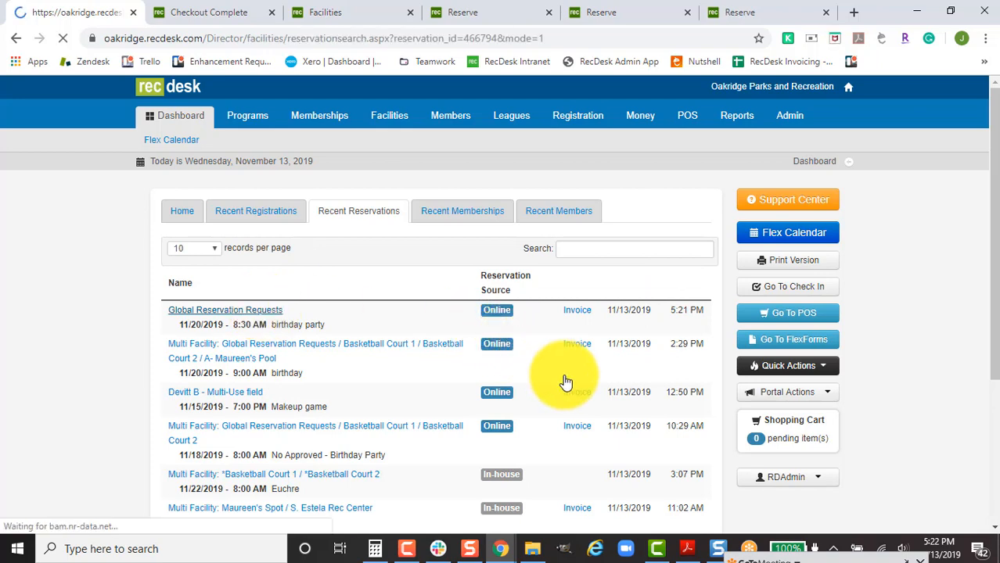
pyautogui.scroll(-1, 554, 395)
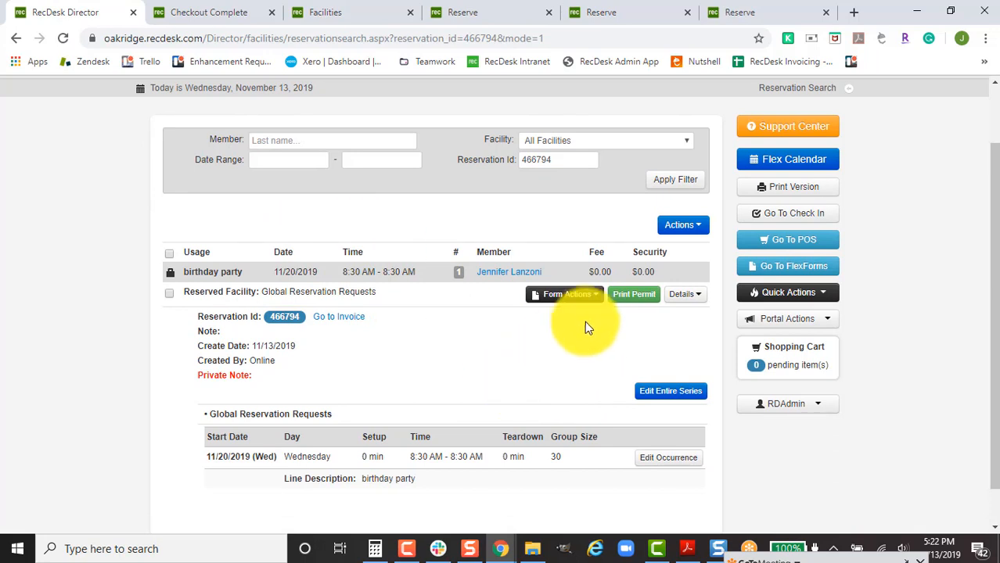
pyautogui.click(579, 299)
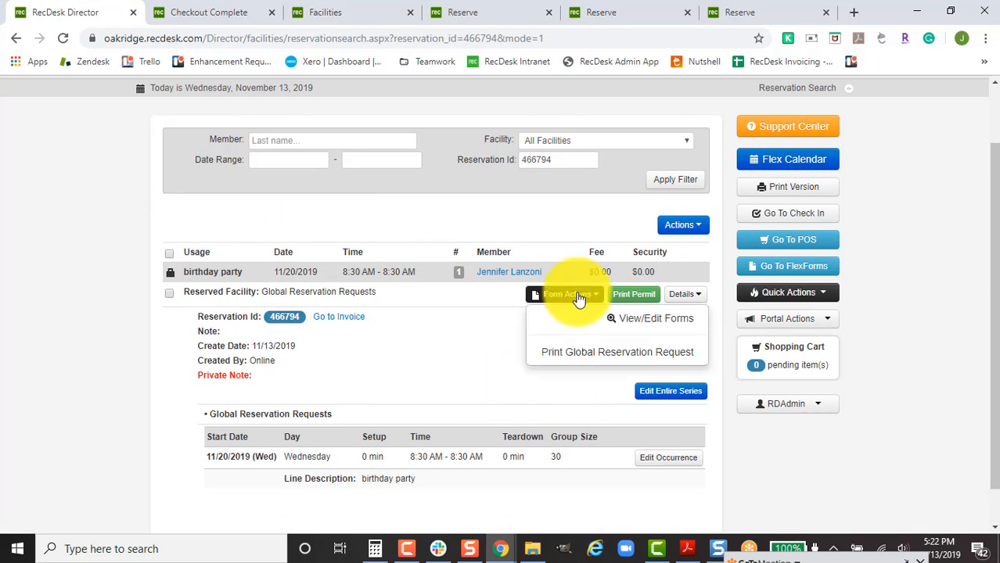
pyautogui.click(573, 352)
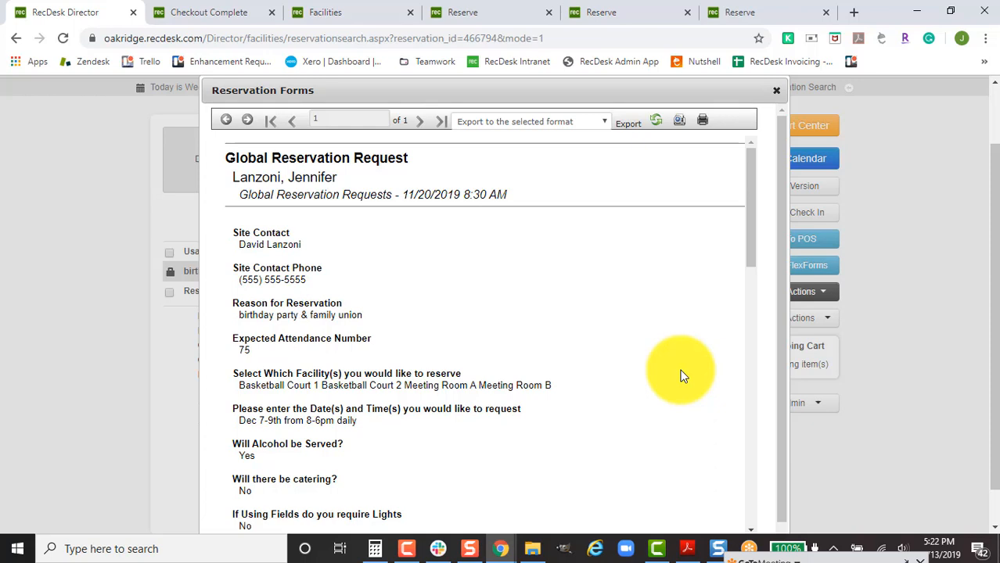
pyautogui.scroll(-1, 681, 376)
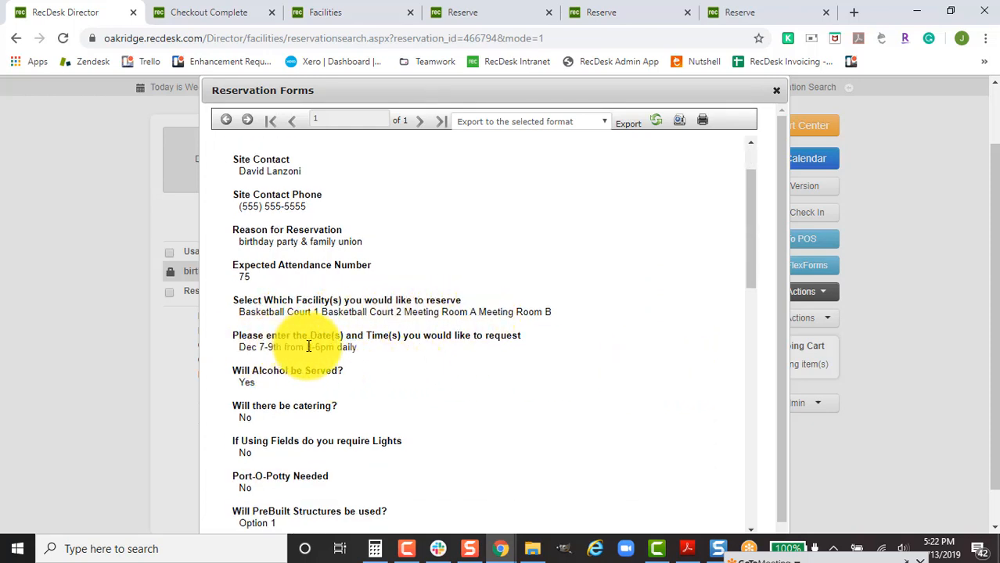
pyautogui.scroll(-1, 553, 444)
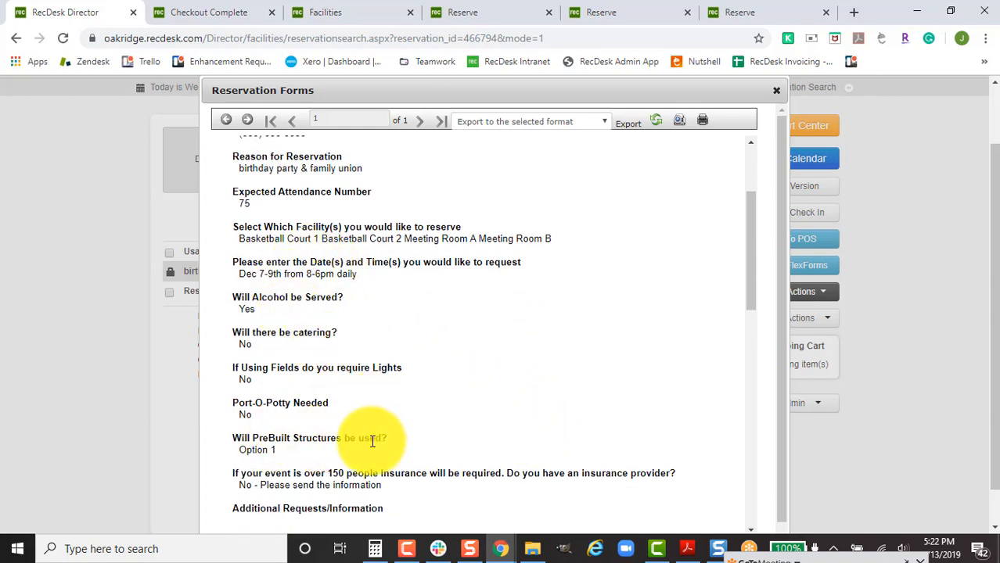
pyautogui.scroll(-1, 381, 423)
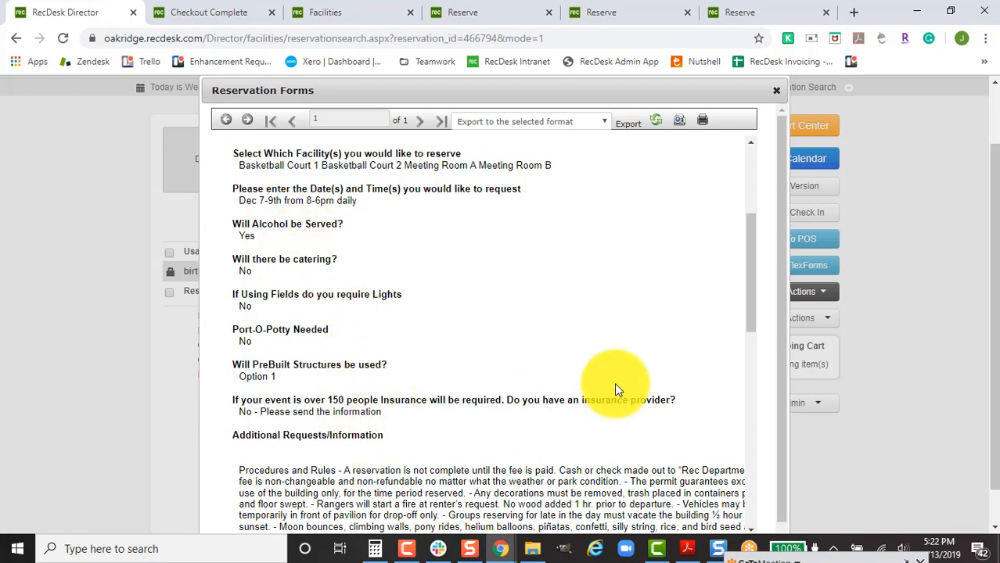
pyautogui.scroll(-1, 614, 382)
pyautogui.scroll(-4, 601, 389)
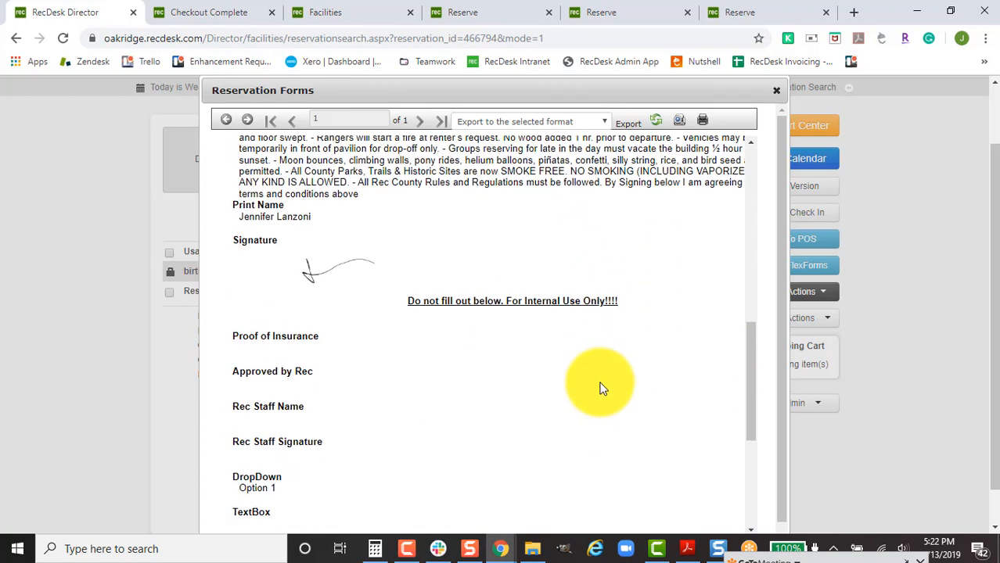
pyautogui.click(776, 92)
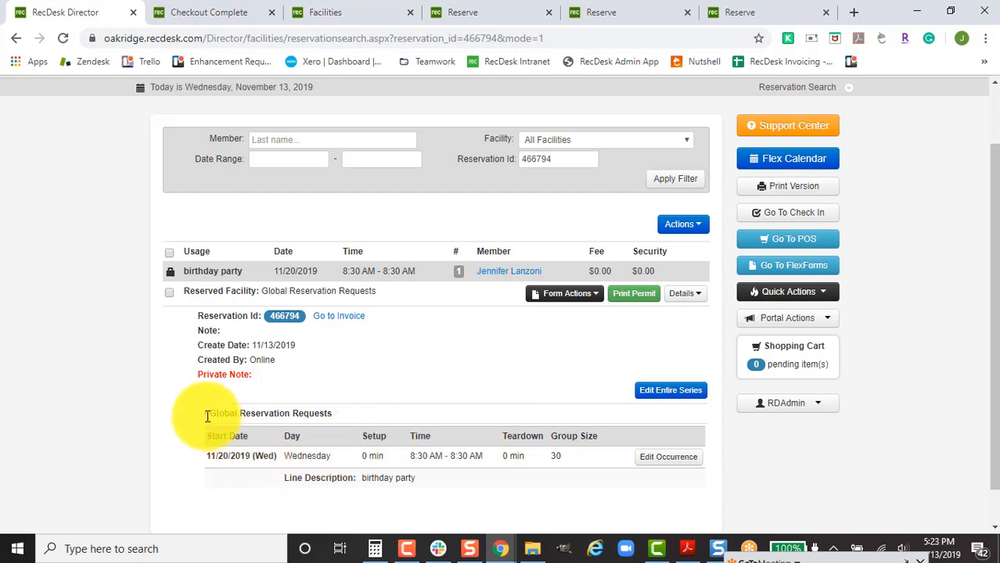
# Highlight and clear the Global Reservation Requests heading, then edit the birthday party's occurrence.
pyautogui.moveTo(207, 416); pyautogui.dragTo(333, 415)
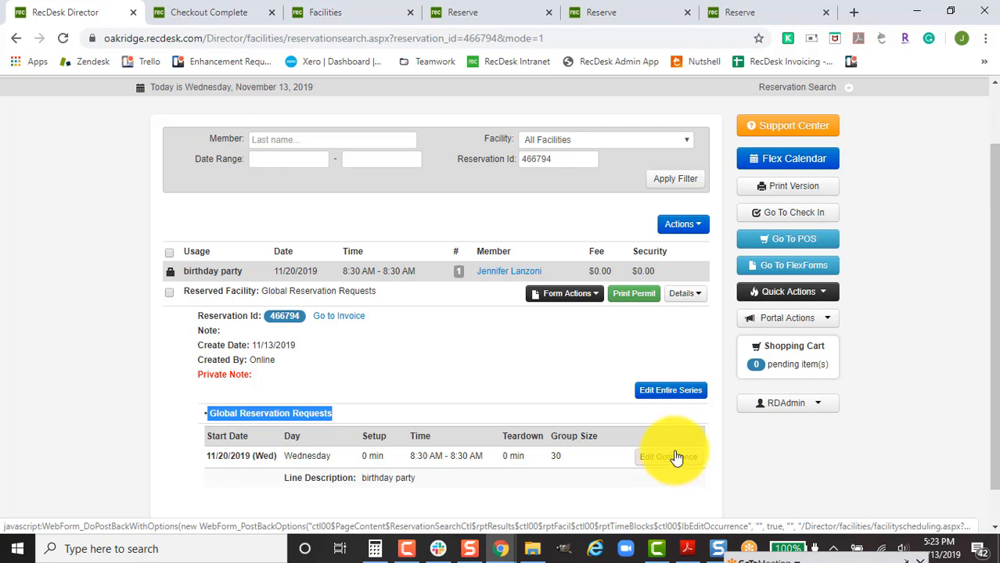
pyautogui.click(626, 426)
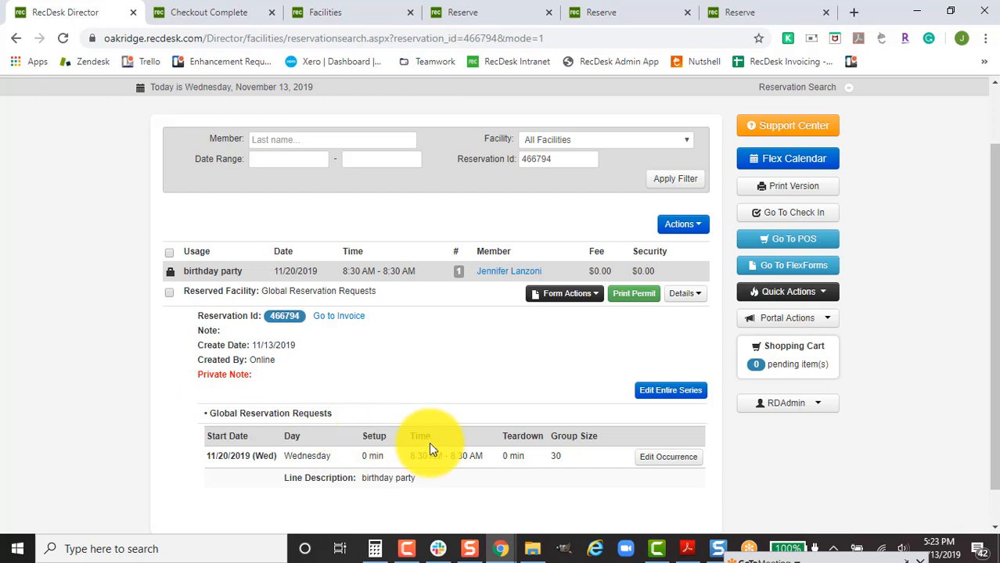
pyautogui.click(640, 458)
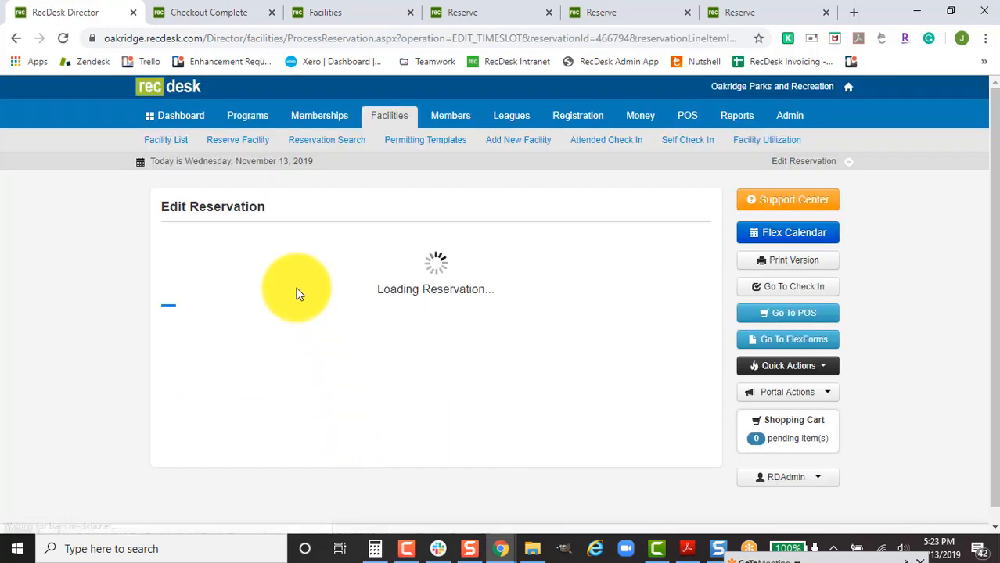
# Set the occurrence's facility to Global Training Facility.
pyautogui.click(280, 326)
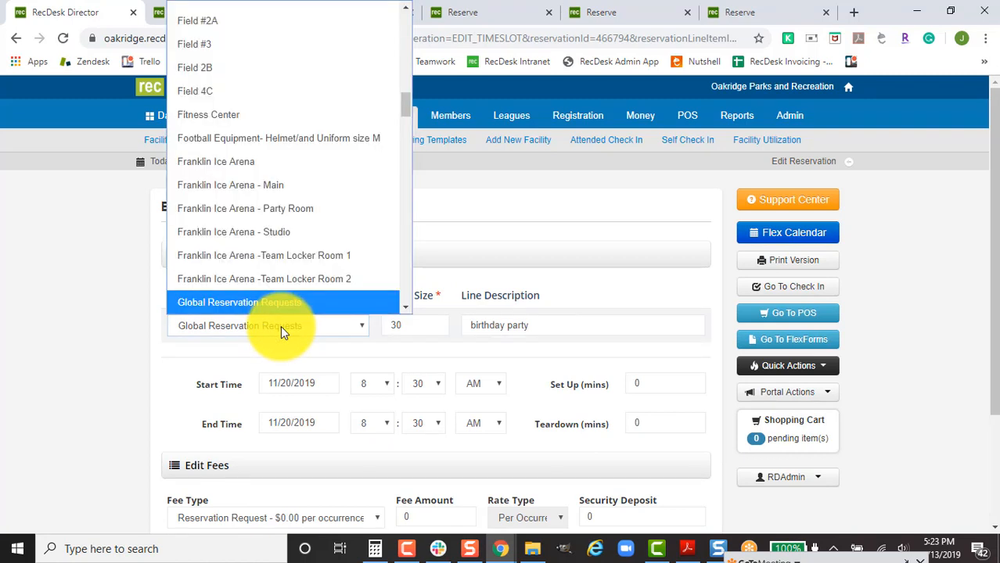
pyautogui.press('Down')
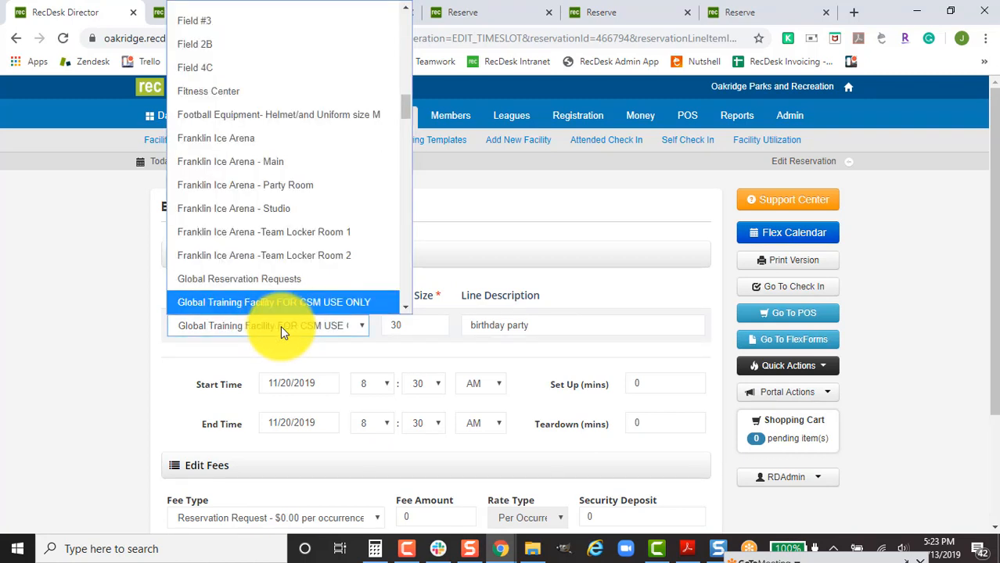
pyautogui.press('Return')
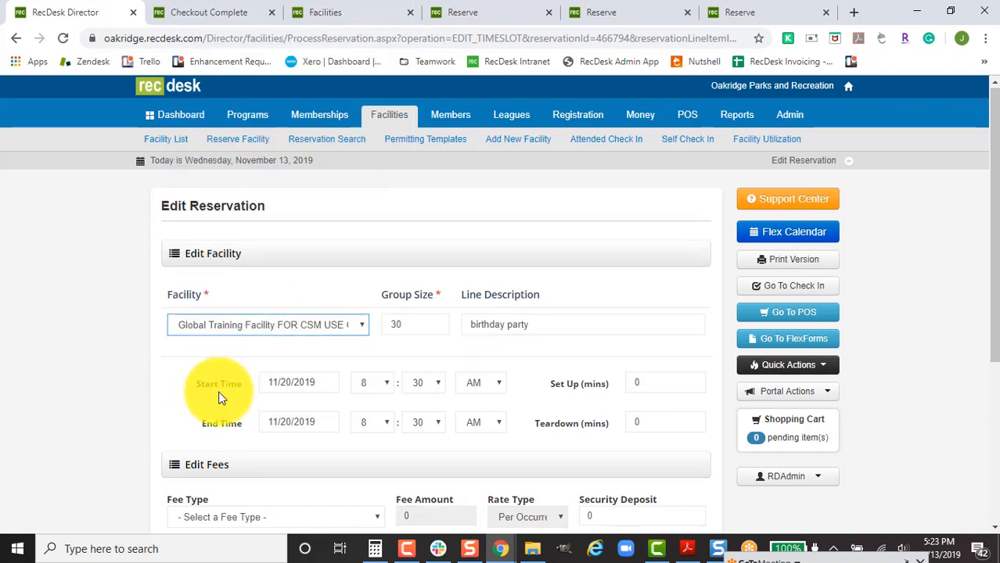
# Choose the $15.00 Rental- Hourly Rate fee, then leave the page without saving.
pyautogui.scroll(-1, 219, 398)
pyautogui.click(250, 449)
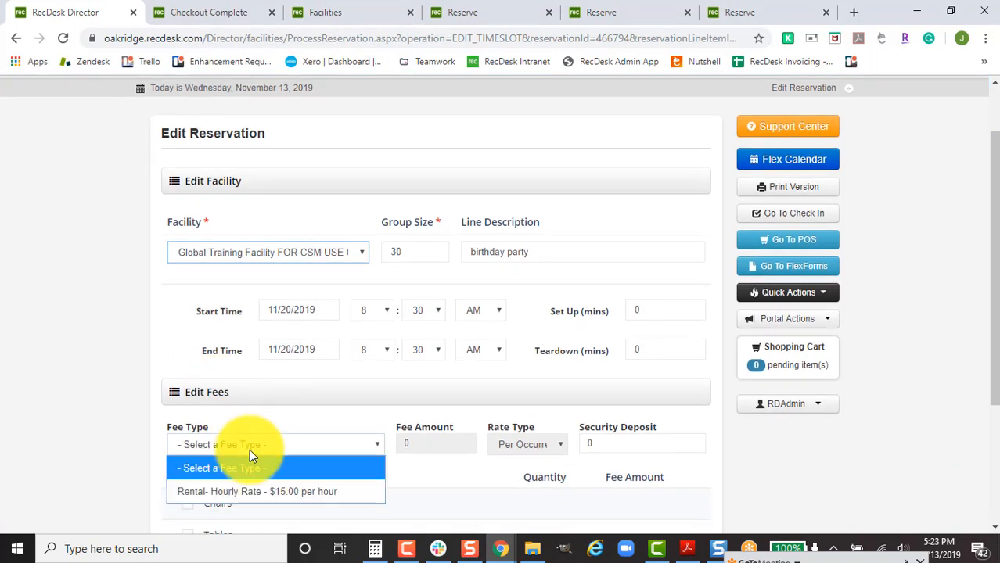
pyautogui.click(245, 492)
pyautogui.scroll(-2, 244, 313)
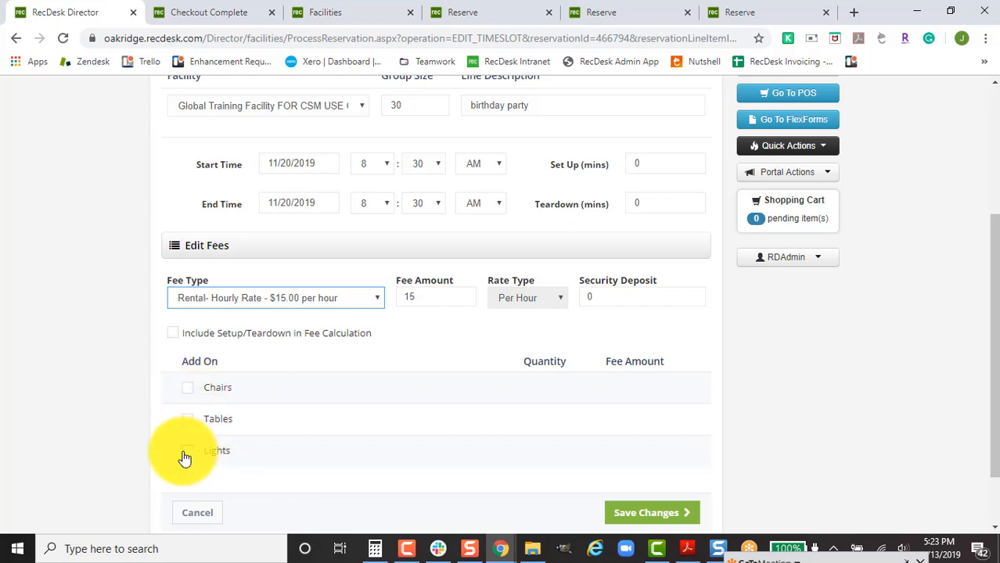
pyautogui.click(14, 43)
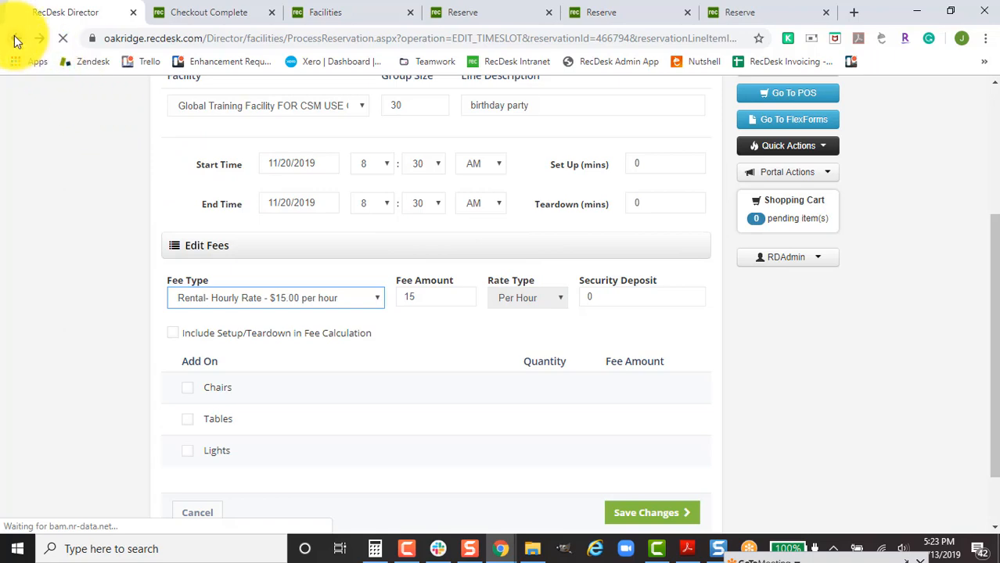
pyautogui.click(572, 127)
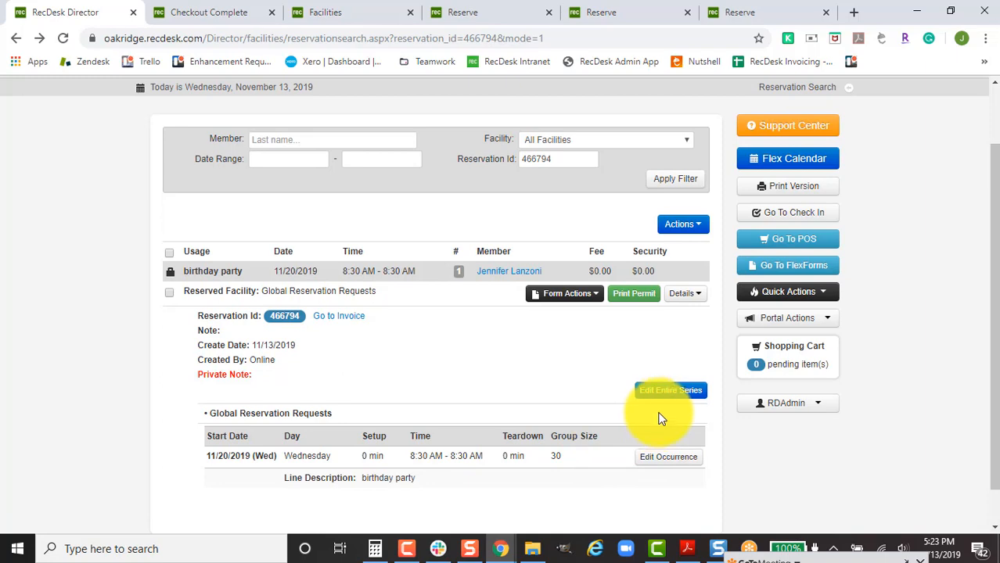
# Edit the whole series and start new time slots with Basketball Court 1.
pyautogui.click(667, 393)
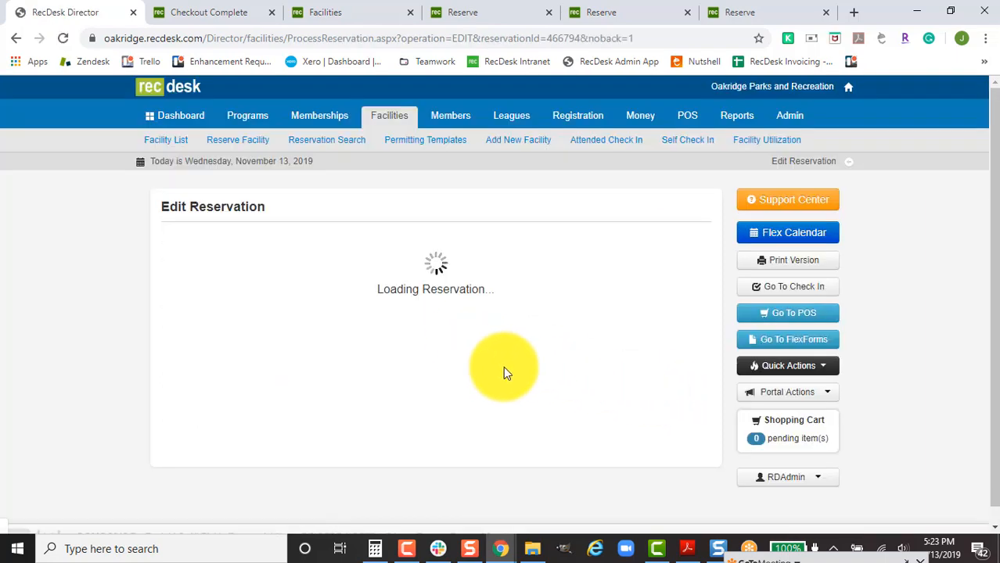
pyautogui.scroll(-4, 653, 393)
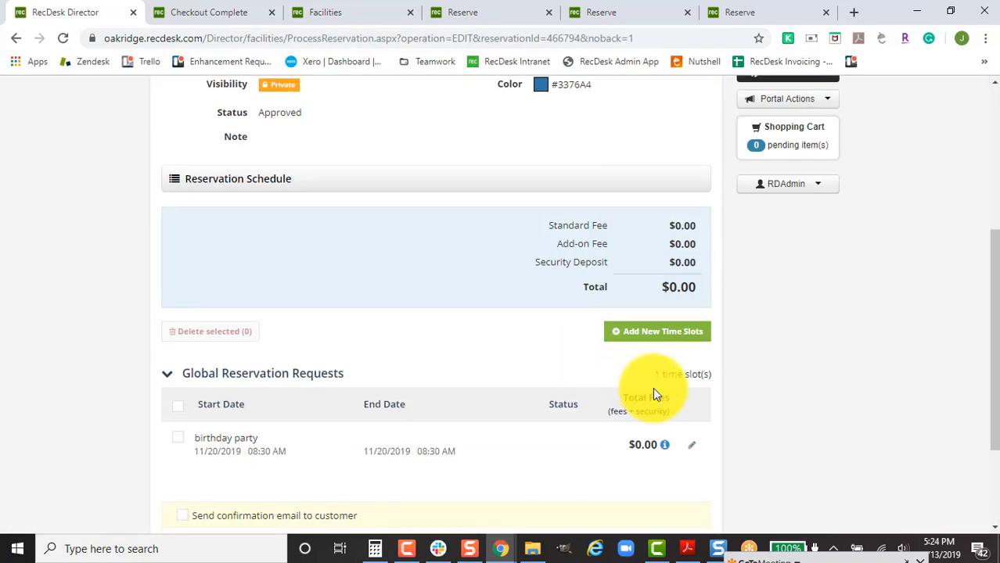
pyautogui.click(661, 333)
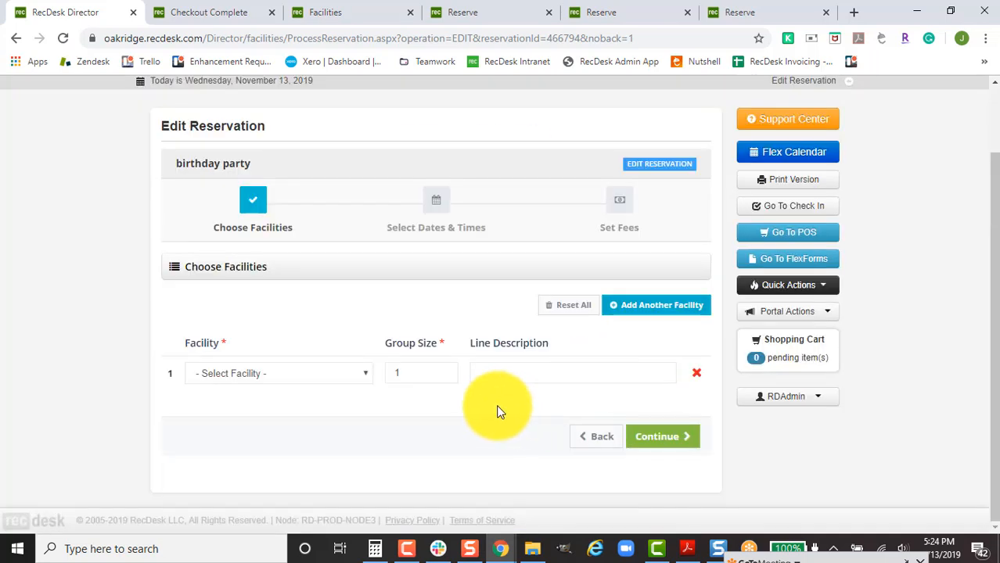
pyautogui.click(339, 373)
pyautogui.write('bas')
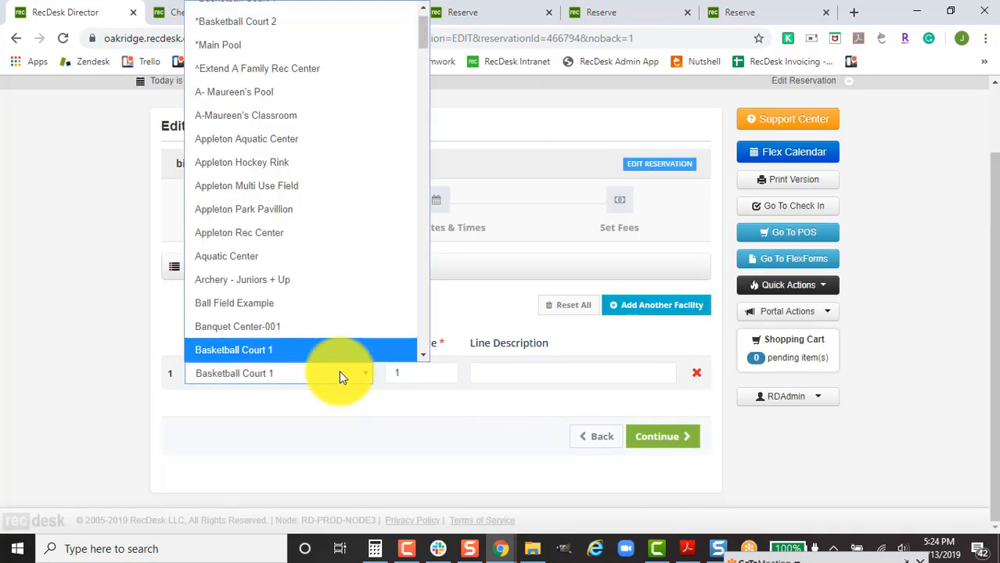
pyautogui.press('Return')
# Add a second facility row for Basketball Court 2.
pyautogui.click(636, 306)
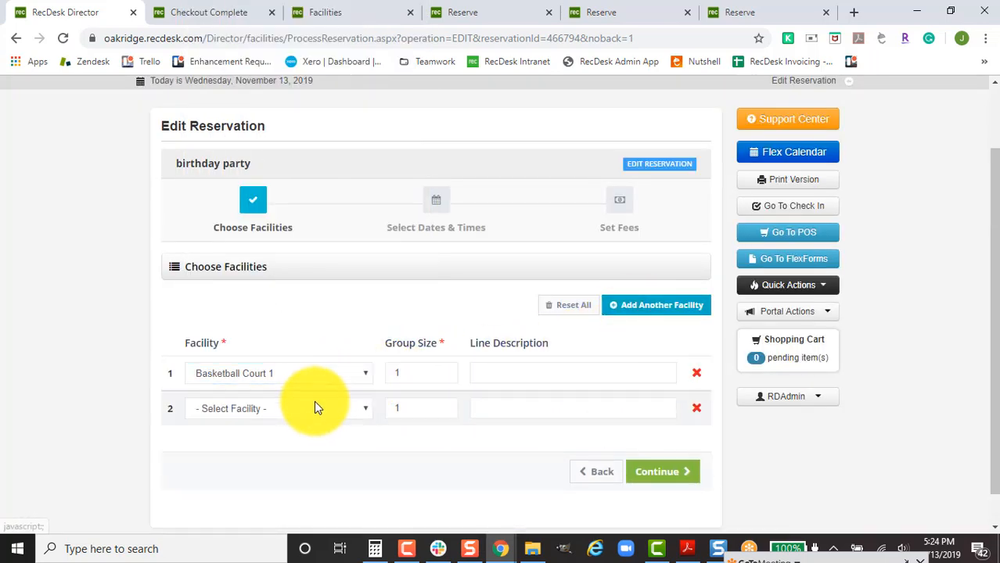
pyautogui.click(314, 406)
pyautogui.write('bas')
pyautogui.press('Down')
pyautogui.press('Return')
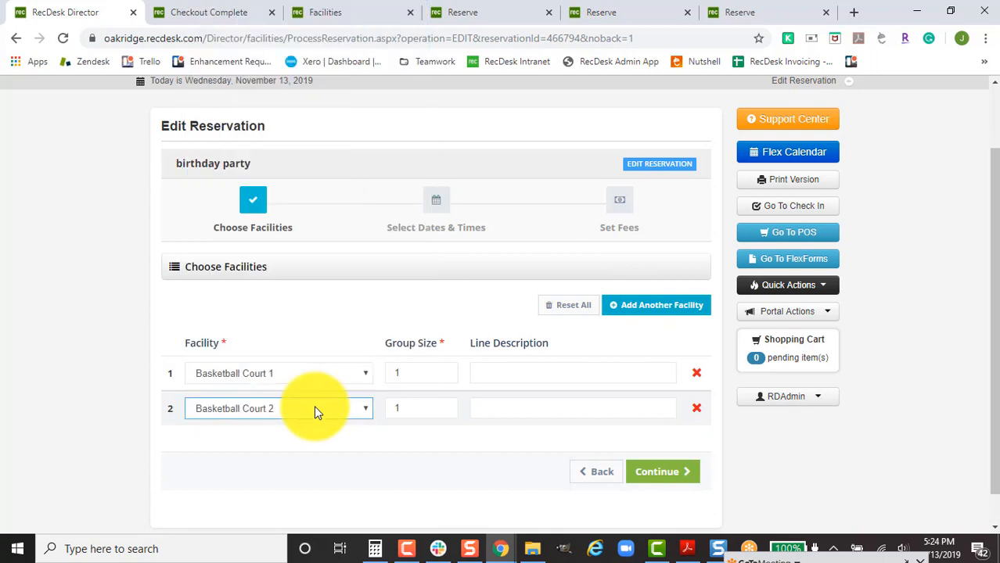
# Add a third facility row for Marconi Gardens.
pyautogui.click(673, 310)
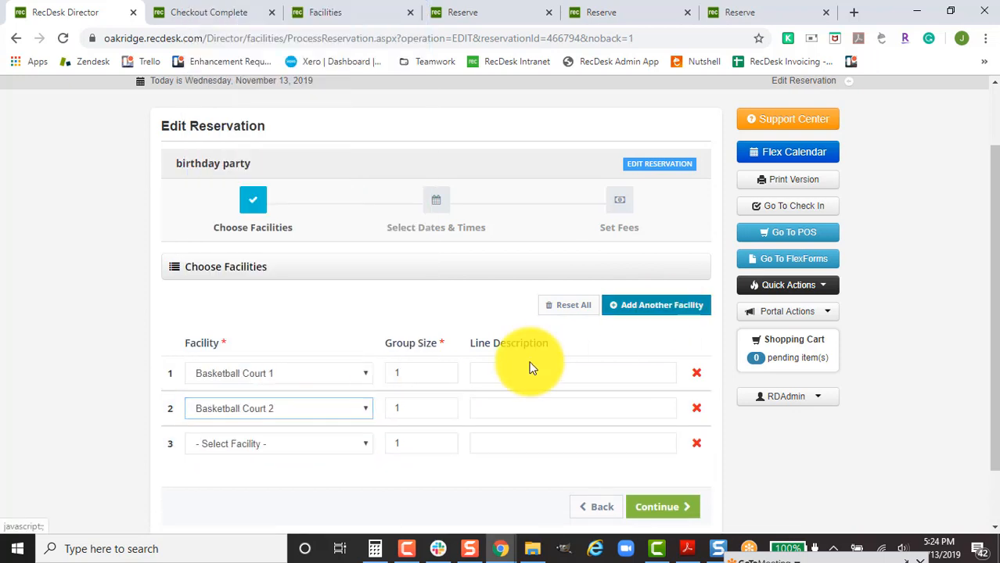
pyautogui.click(312, 444)
pyautogui.write('mar')
pyautogui.press('Return')
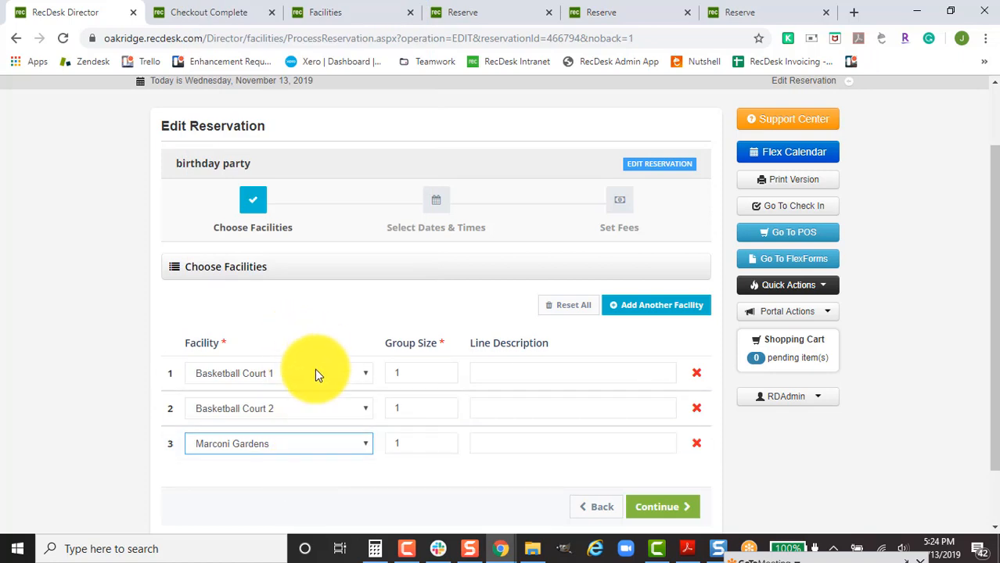
pyautogui.click(336, 445)
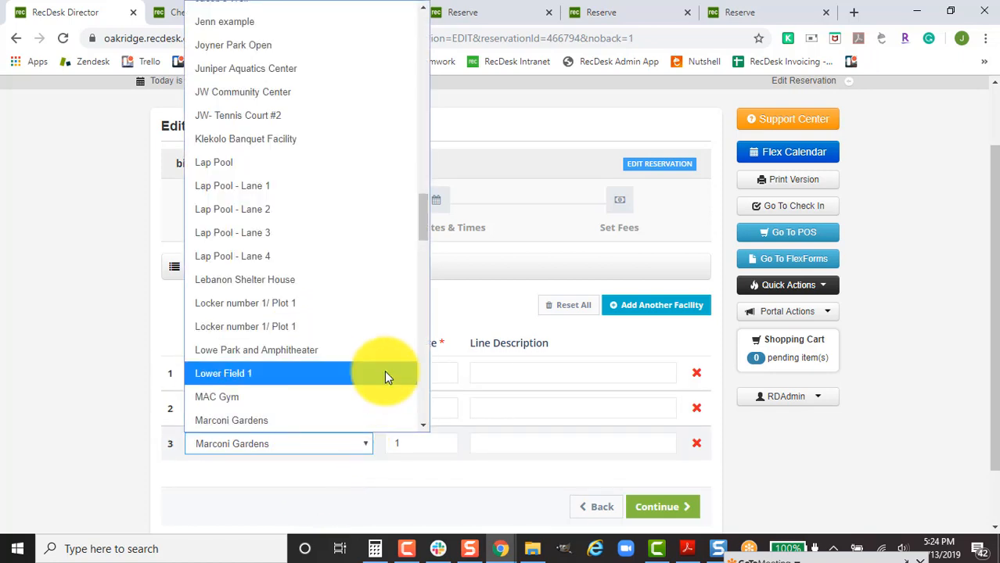
pyautogui.scroll(-5, 382, 374)
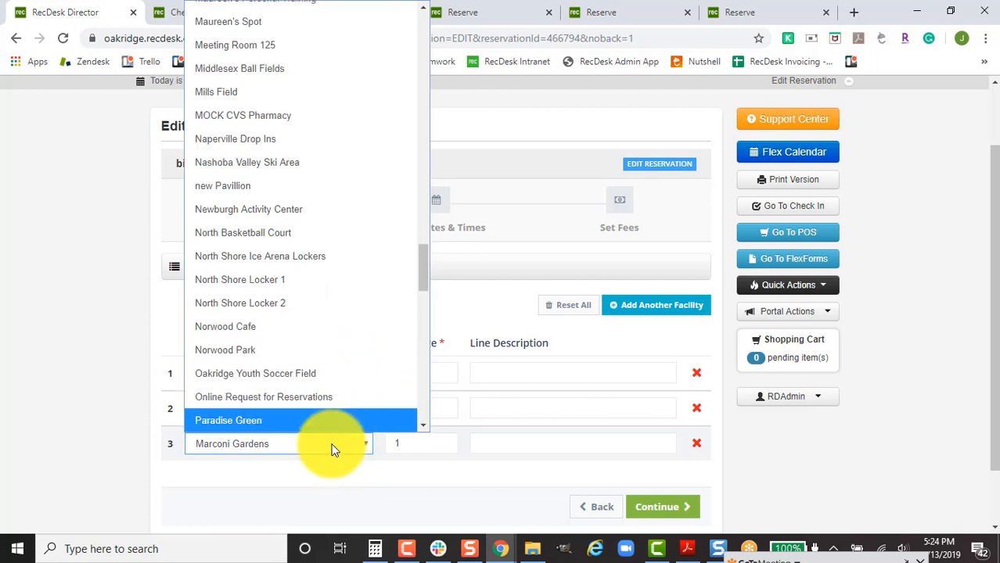
pyautogui.click(331, 447)
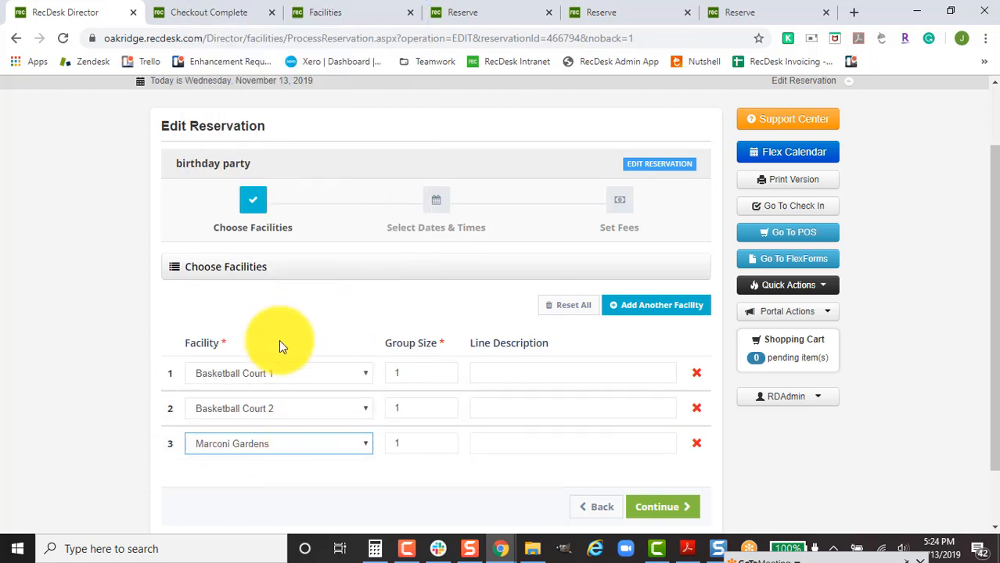
# Set the slot start date to 11/07/2019 and the end time to 6:00 PM.
pyautogui.click(678, 507)
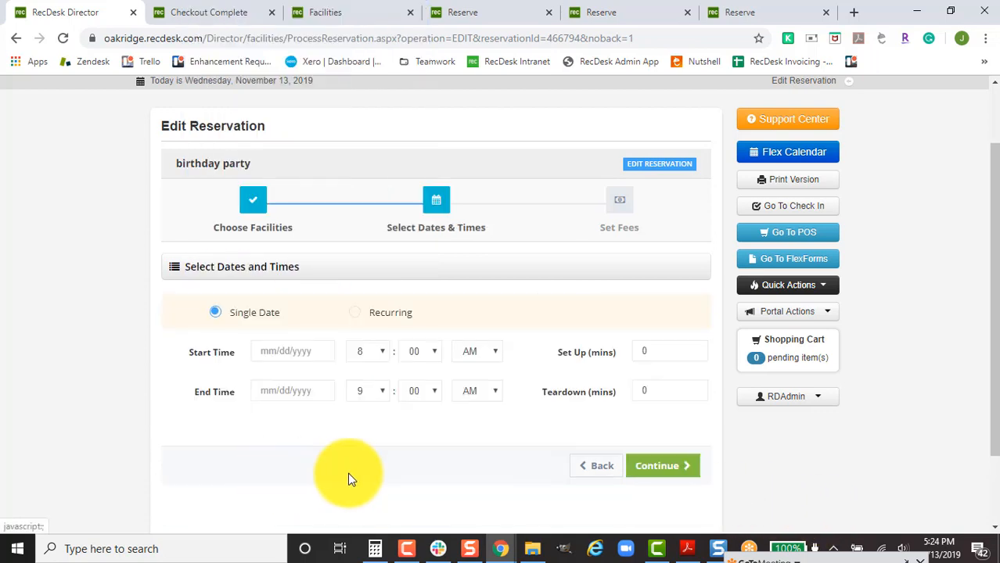
pyautogui.click(307, 349)
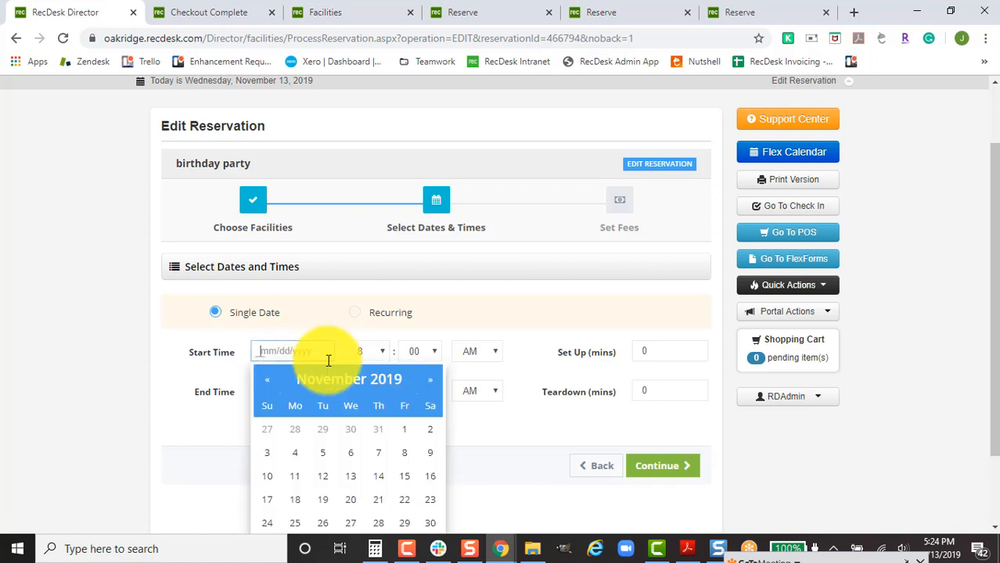
pyautogui.click(380, 453)
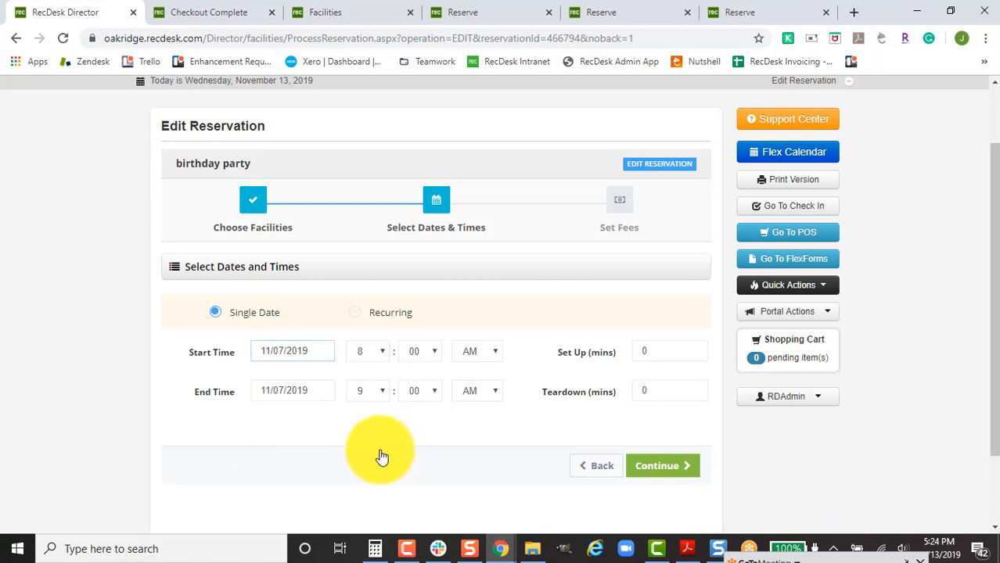
pyautogui.click(380, 397)
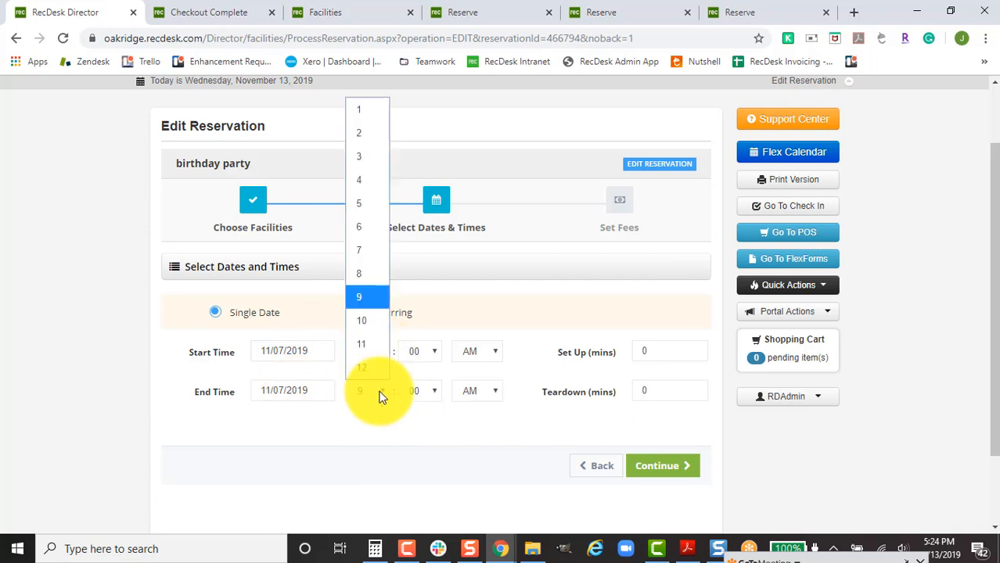
pyautogui.press('6')
pyautogui.press('Return')
pyautogui.click(492, 391)
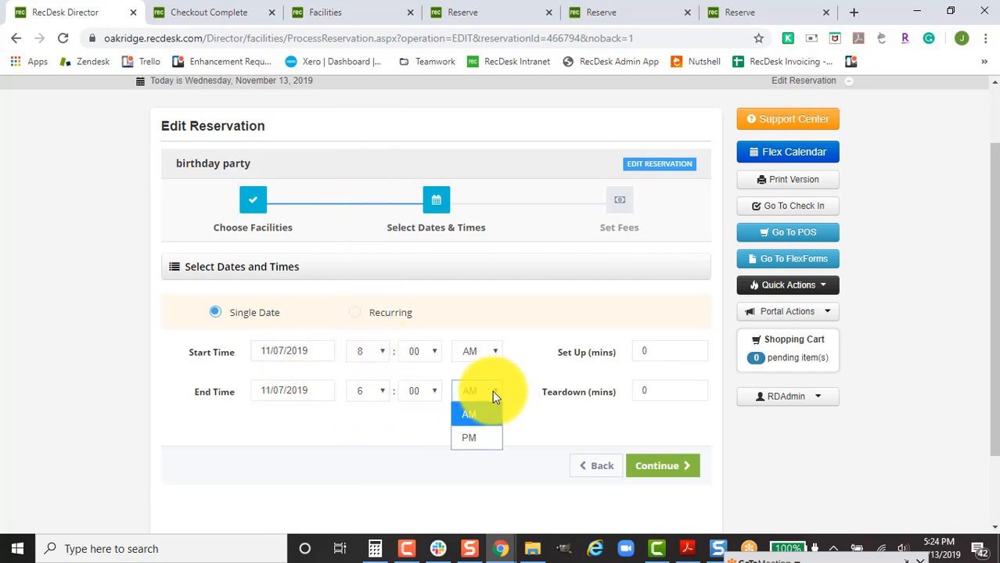
pyautogui.click(482, 429)
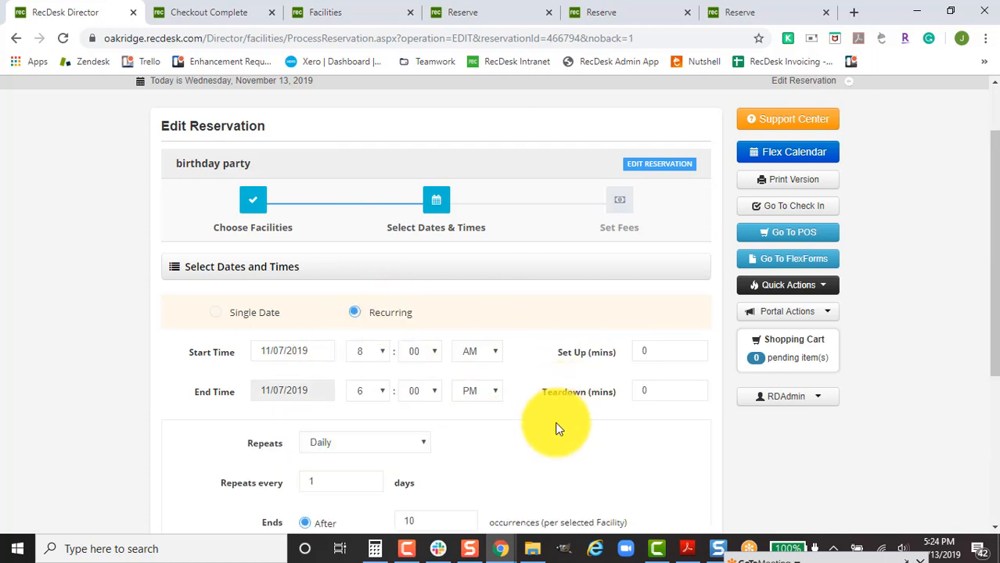
# Make the daily recurrence end on 11/09/2019.
pyautogui.scroll(-1, 554, 422)
pyautogui.scroll(-1, 553, 417)
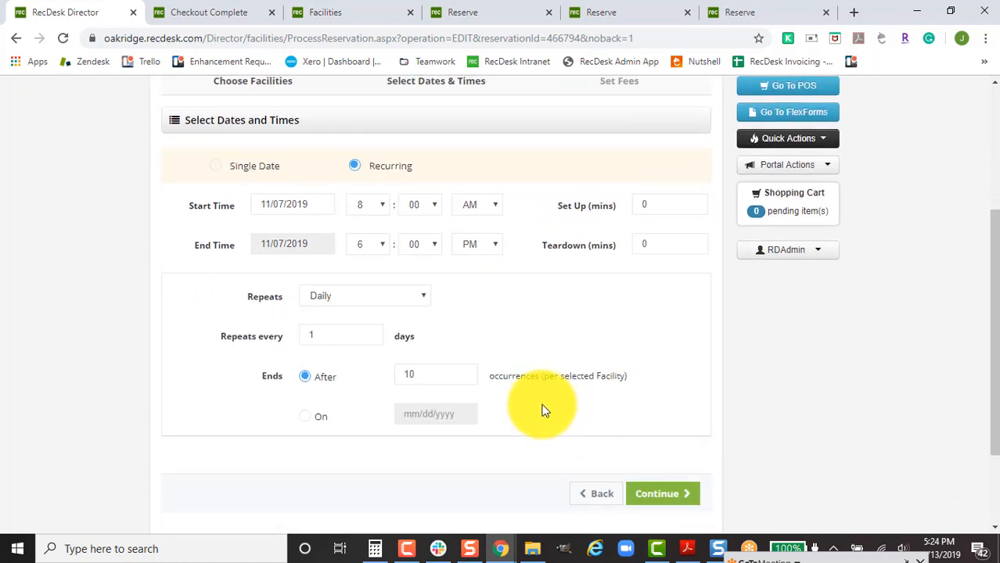
pyautogui.doubleClick(394, 374)
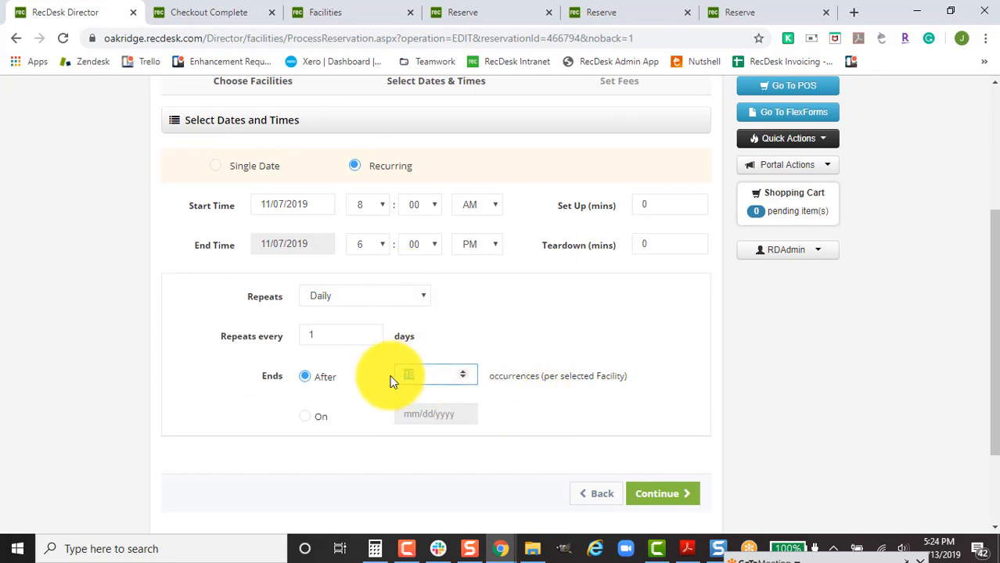
pyautogui.write('2')
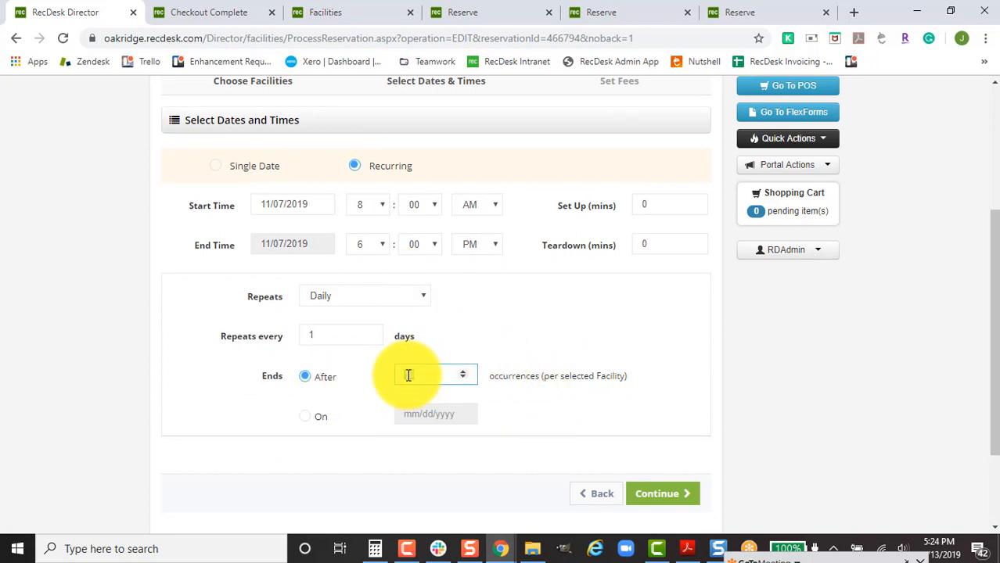
pyautogui.click(321, 417)
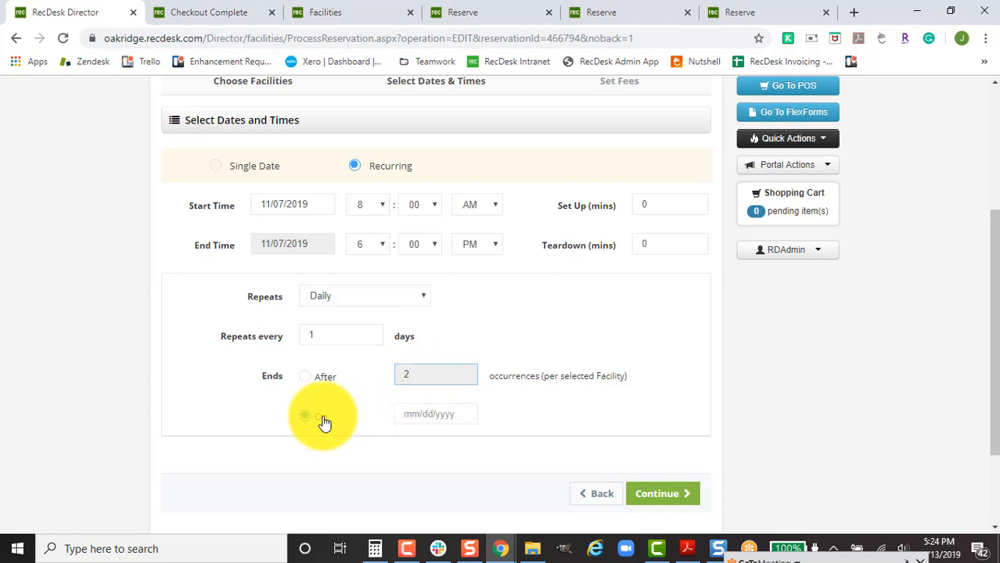
pyautogui.click(425, 408)
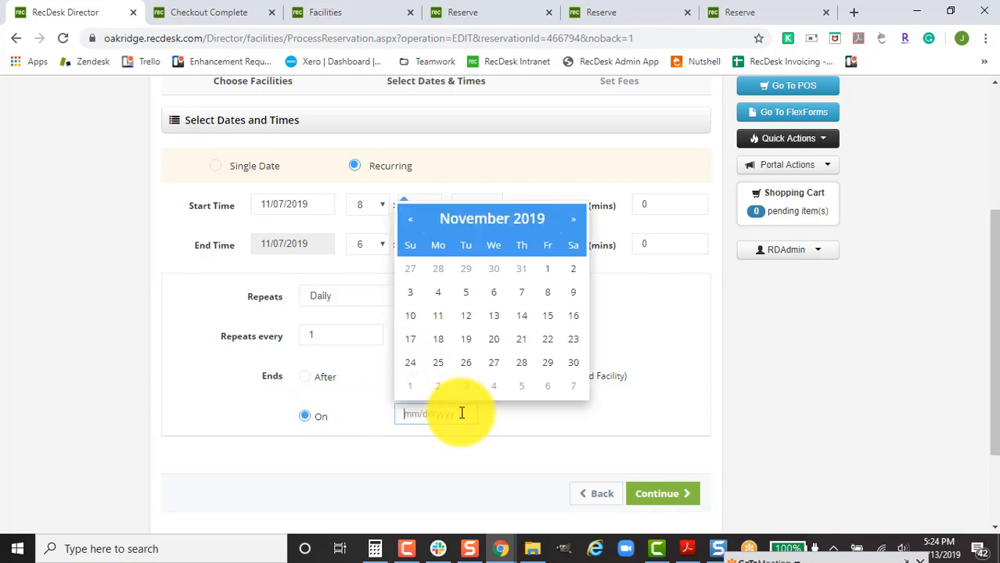
pyautogui.click(574, 293)
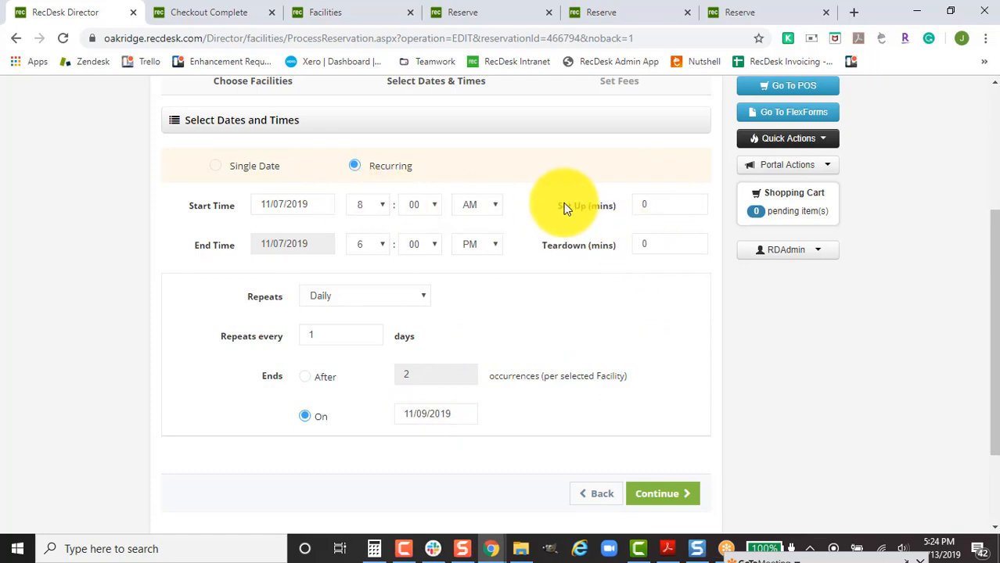
# Enter 60 minutes for both Set Up and Teardown.
pyautogui.click(637, 204)
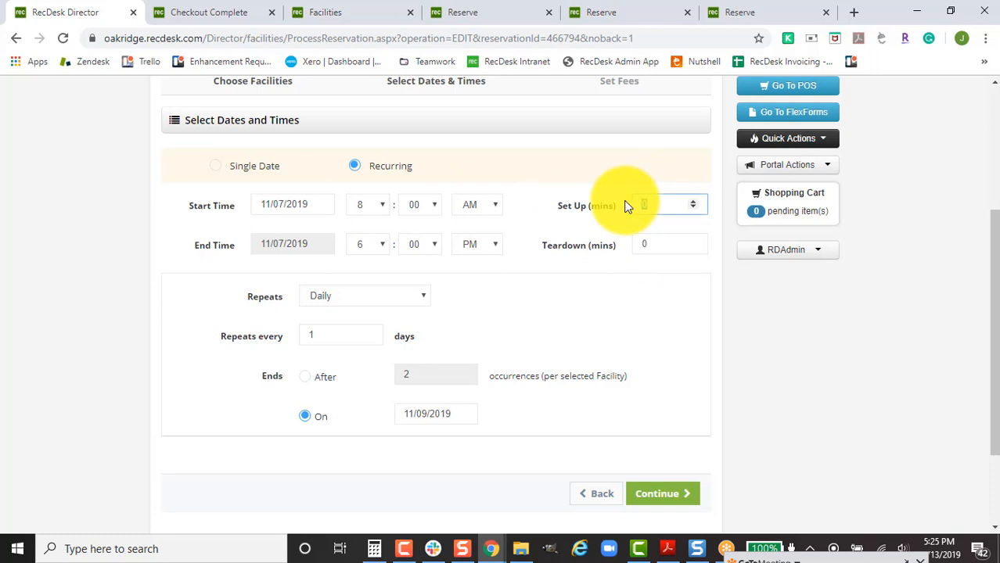
pyautogui.write('60')
pyautogui.click(638, 245)
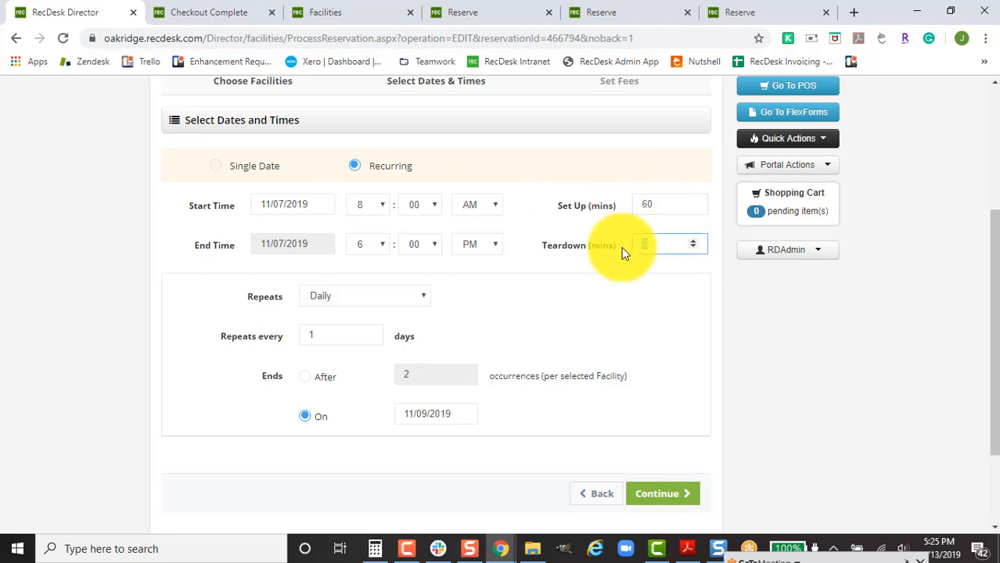
pyautogui.write('60')
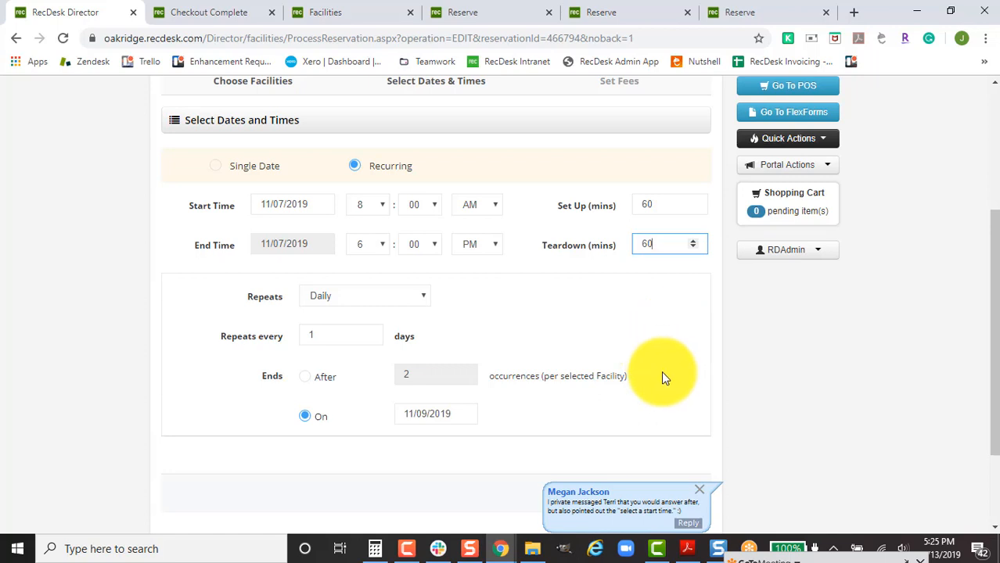
# Give Basketball Court 1 the $20.00 hourly rental fee with Scoreboard and Lights add-ons.
pyautogui.click(664, 494)
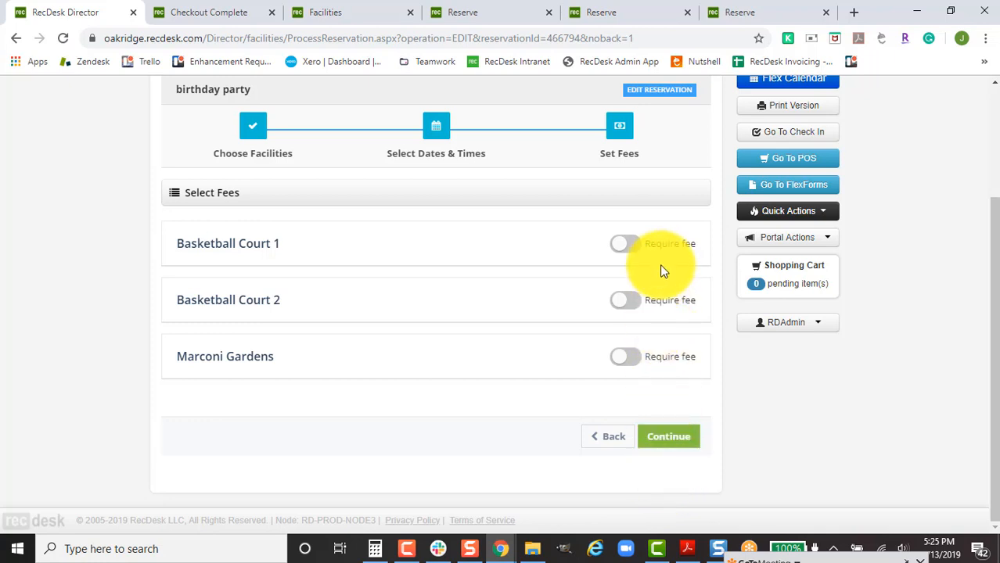
pyautogui.click(624, 245)
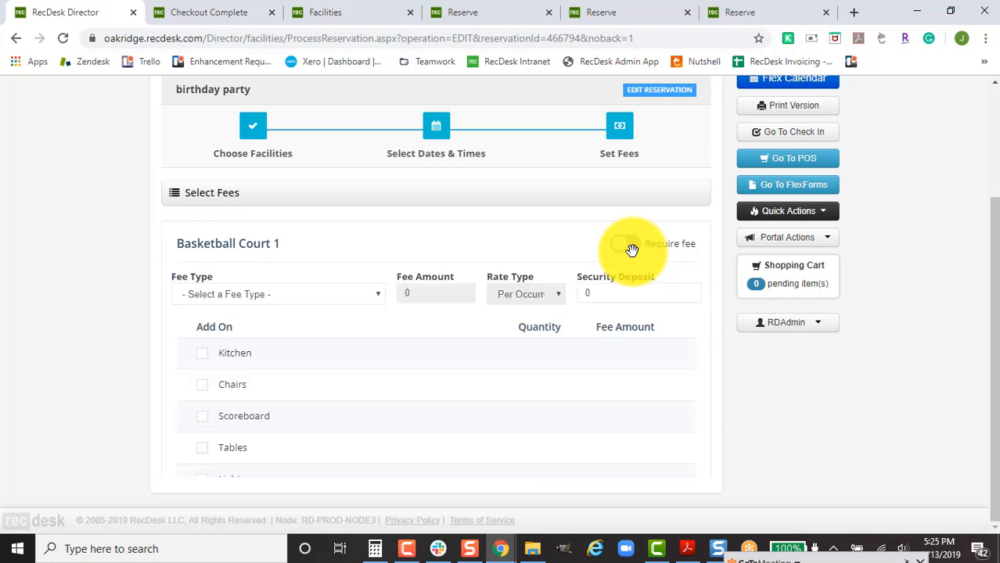
pyautogui.click(335, 295)
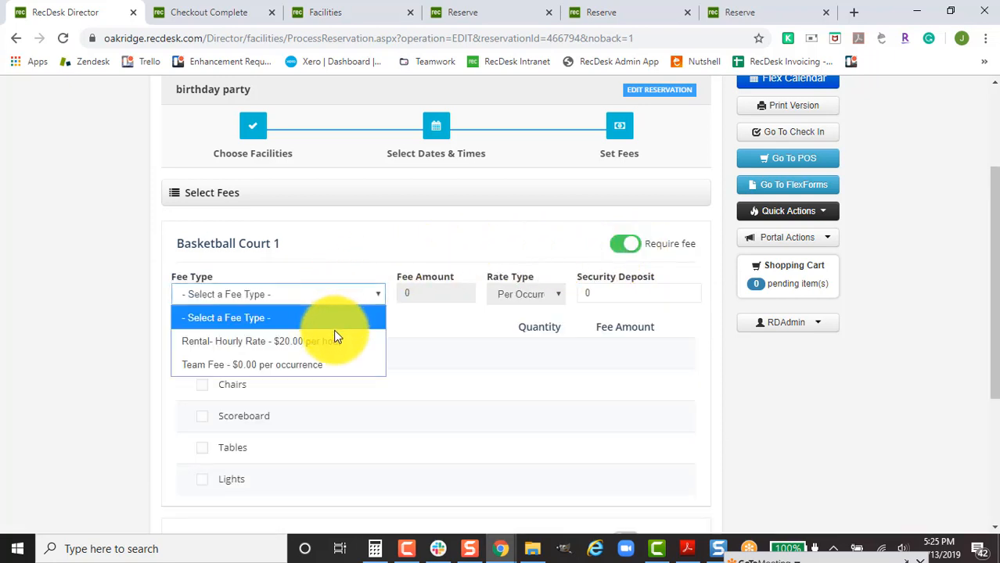
pyautogui.click(333, 349)
pyautogui.scroll(-2, 476, 357)
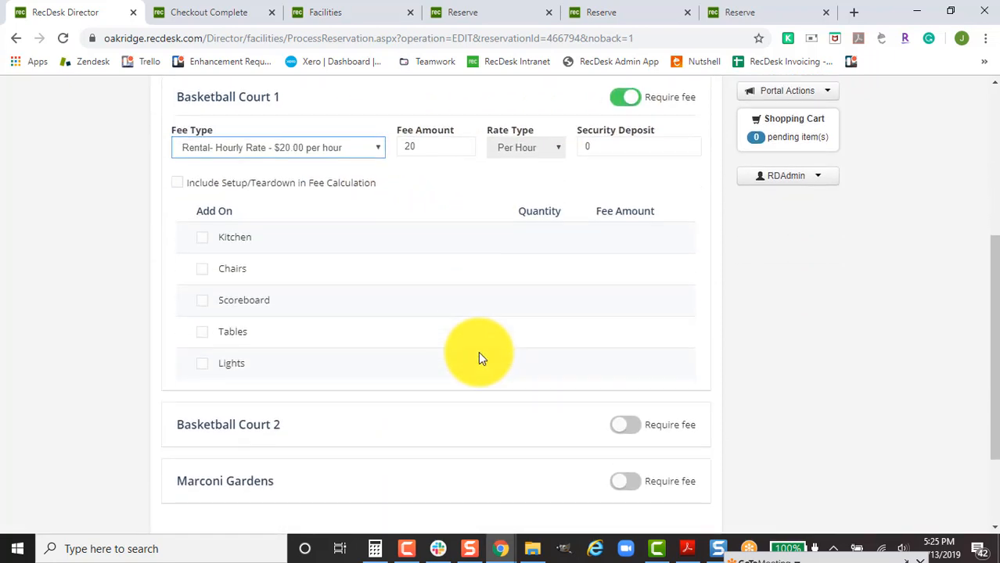
pyautogui.click(242, 239)
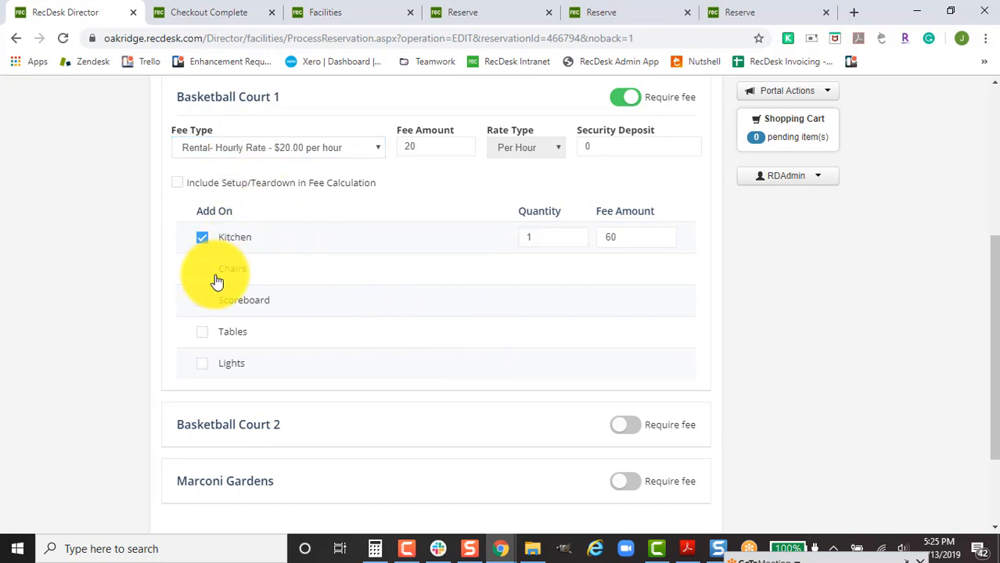
pyautogui.click(202, 304)
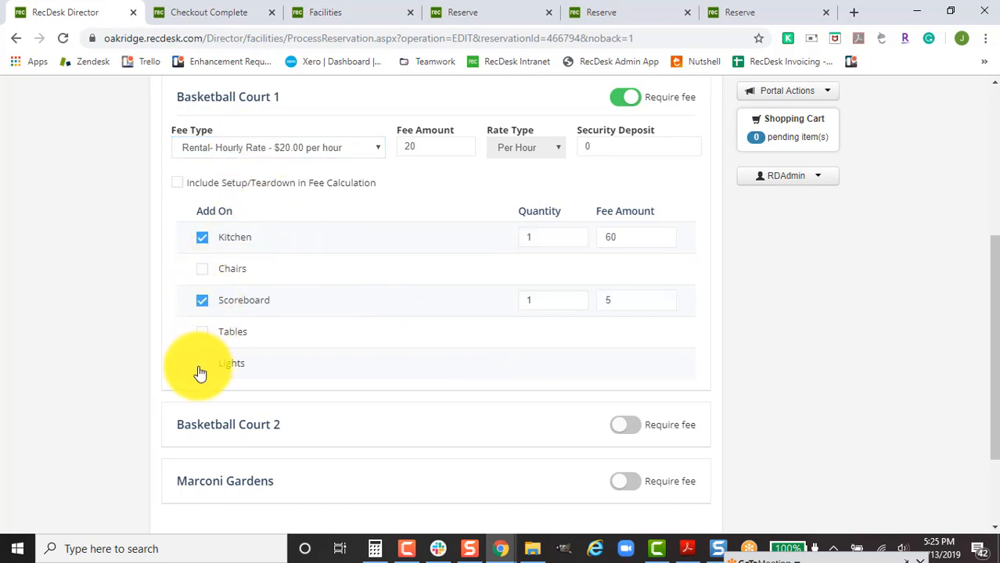
pyautogui.click(203, 364)
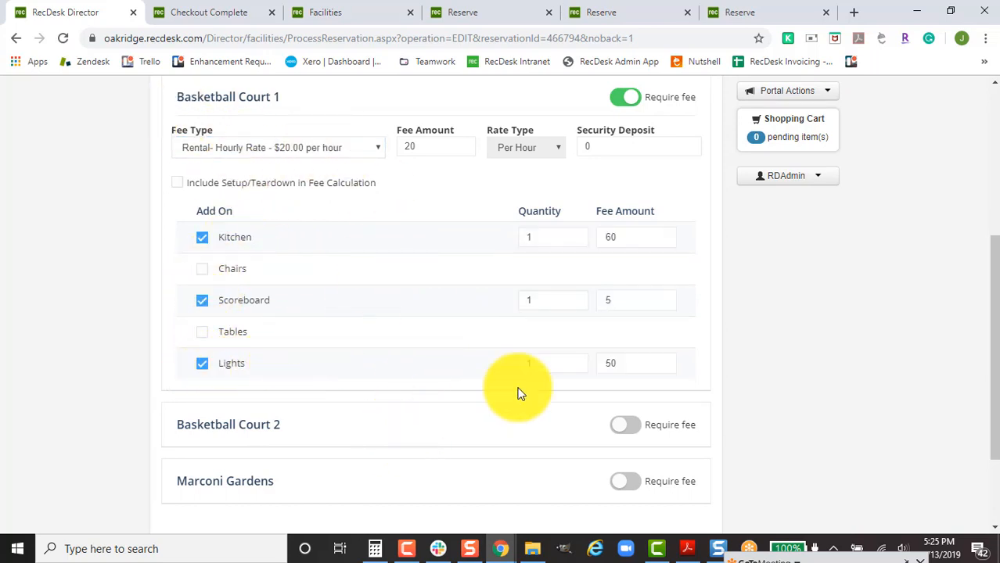
pyautogui.scroll(-2, 518, 391)
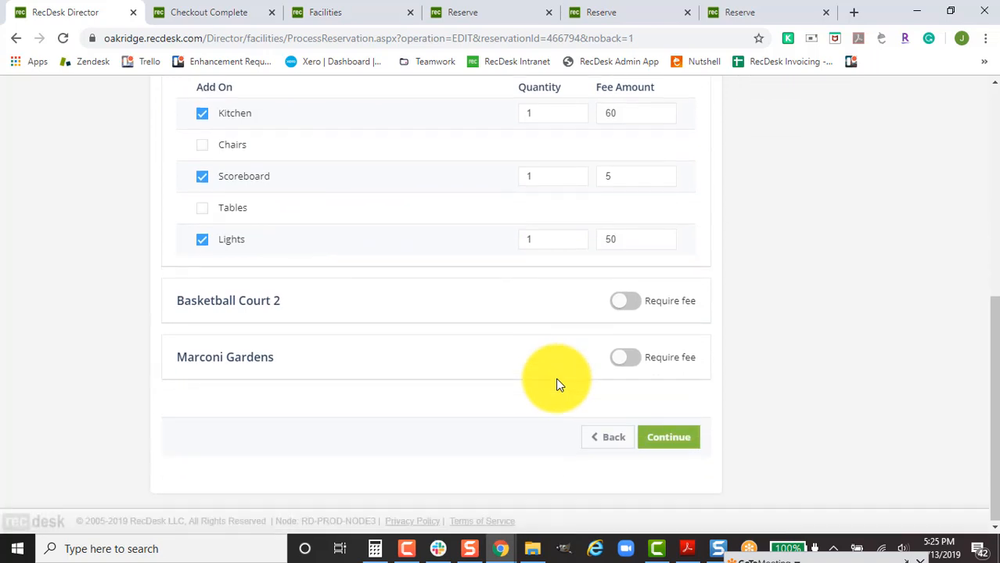
# Charge Marconi Gardens the 1-day $100.00 fee, leaving Basketball Court 2 without a fee.
pyautogui.click(628, 356)
pyautogui.click(328, 405)
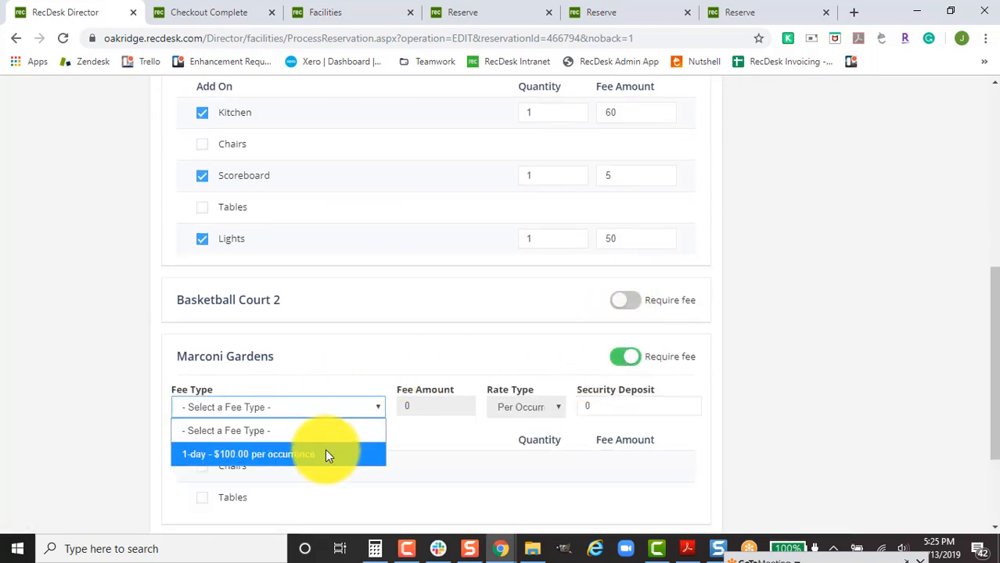
pyautogui.click(325, 451)
pyautogui.click(634, 300)
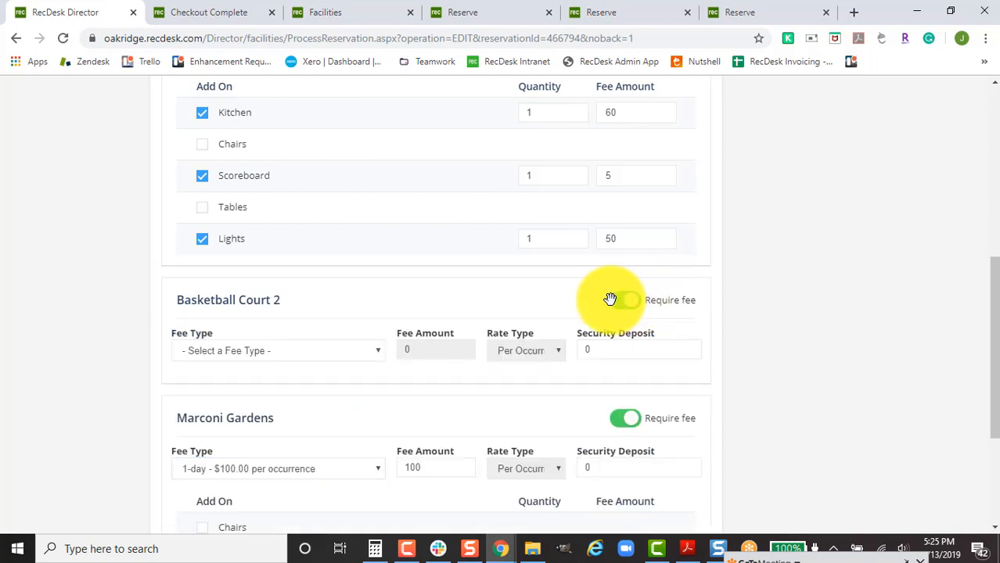
pyautogui.click(323, 354)
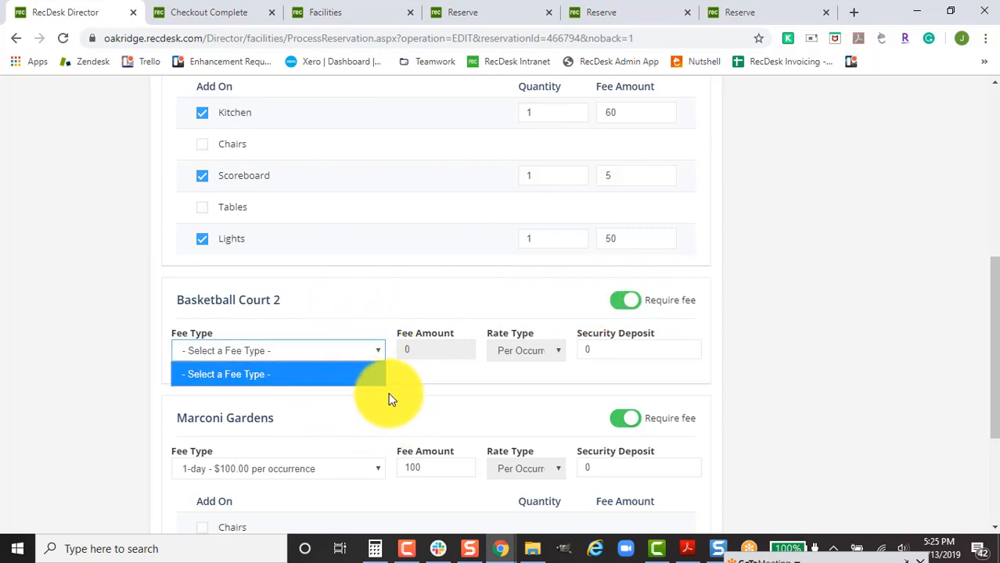
pyautogui.click(619, 302)
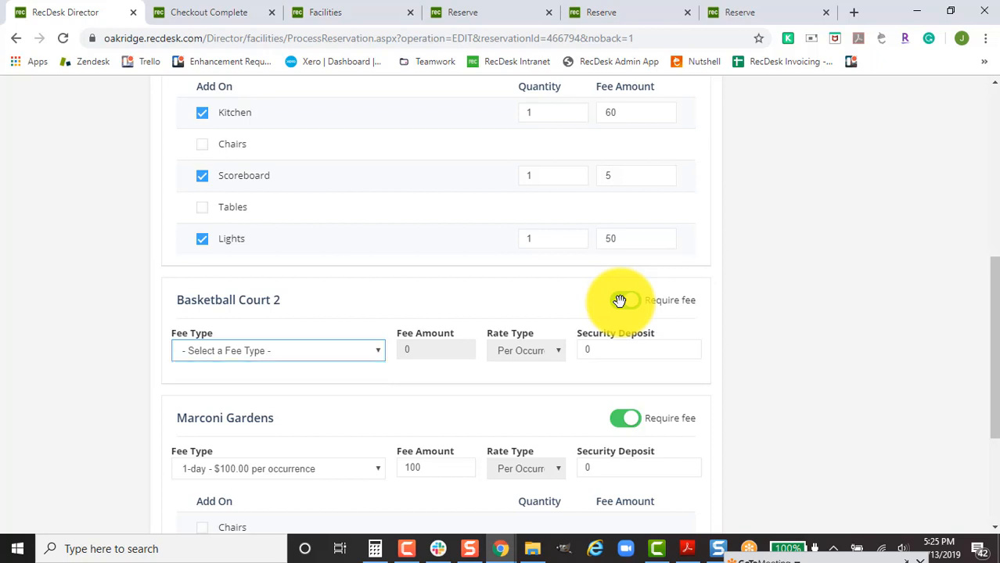
pyautogui.scroll(-1, 568, 362)
pyautogui.scroll(-2, 568, 363)
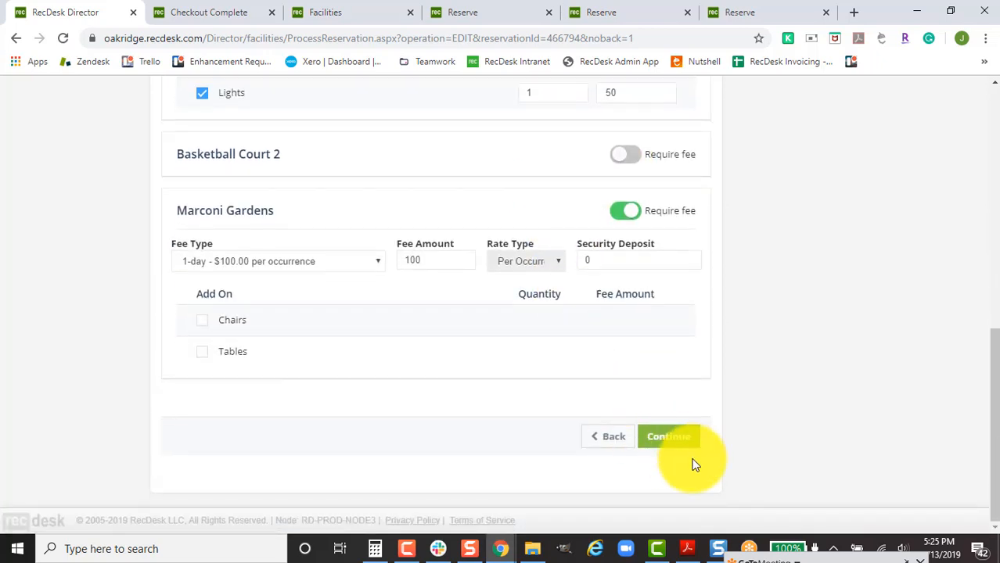
pyautogui.click(676, 437)
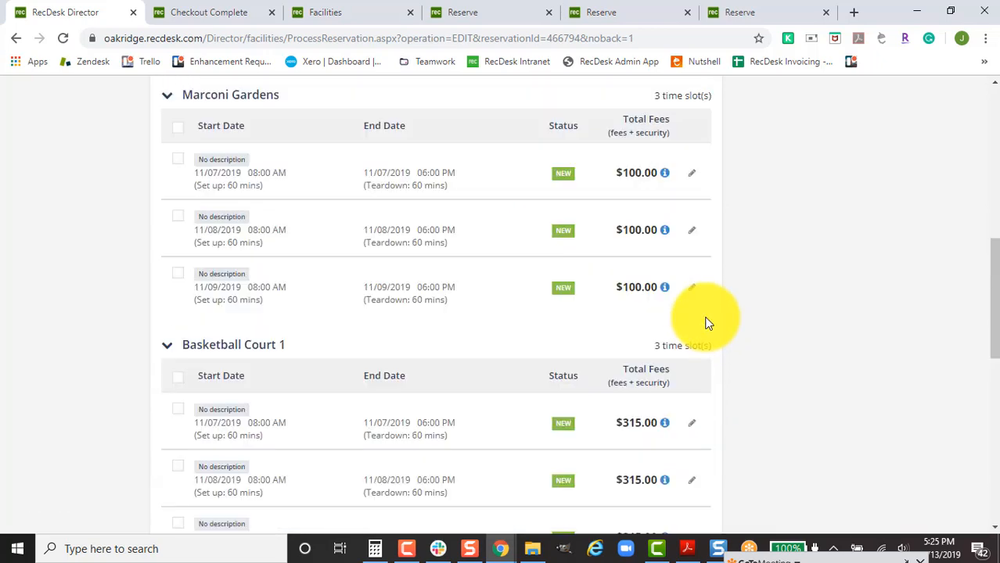
# Delete the 11/07 Marconi Gardens time slot, bringing the total to $1,145.00.
pyautogui.scroll(3, 654, 382)
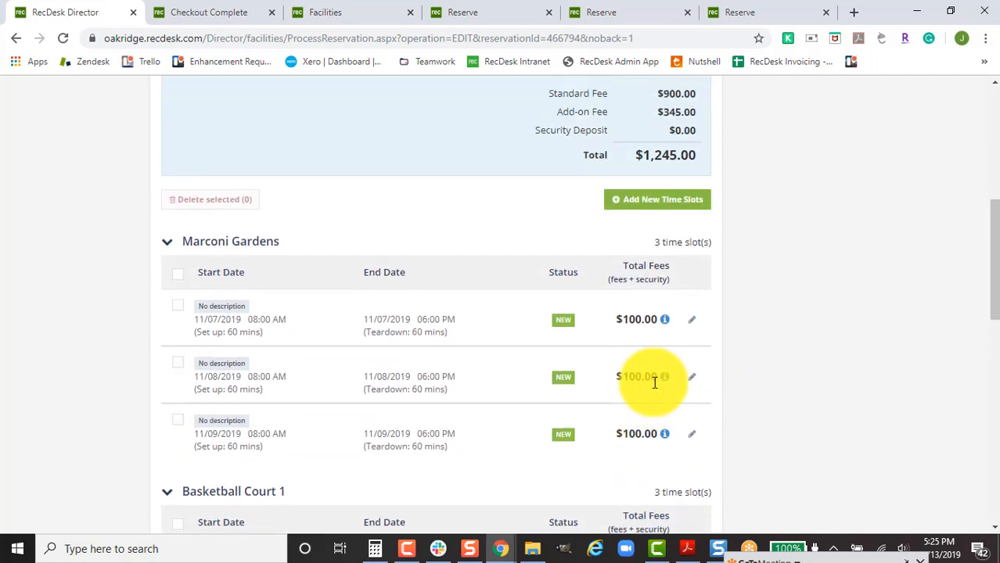
pyautogui.scroll(-3, 654, 382)
pyautogui.scroll(-4, 654, 382)
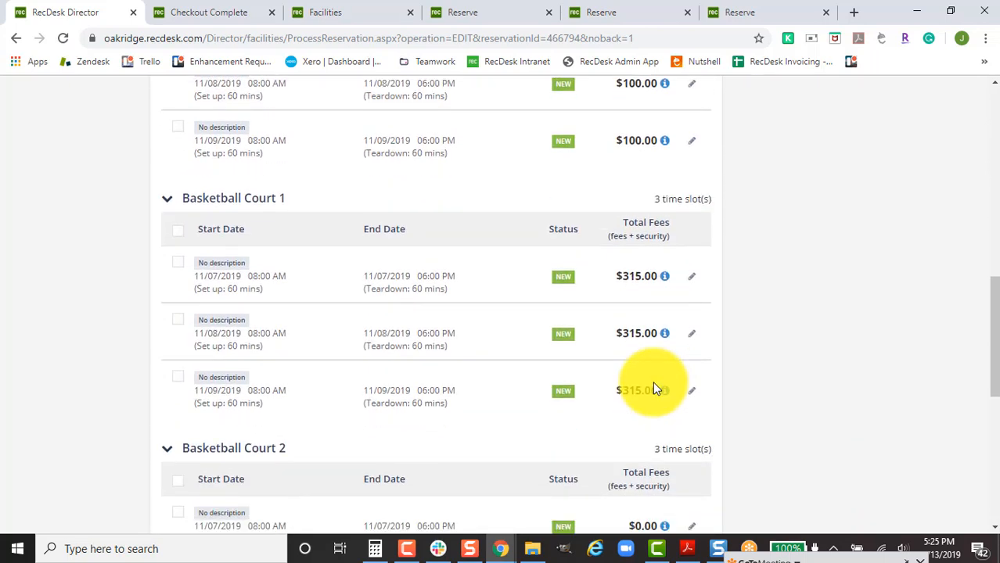
pyautogui.scroll(-4, 654, 382)
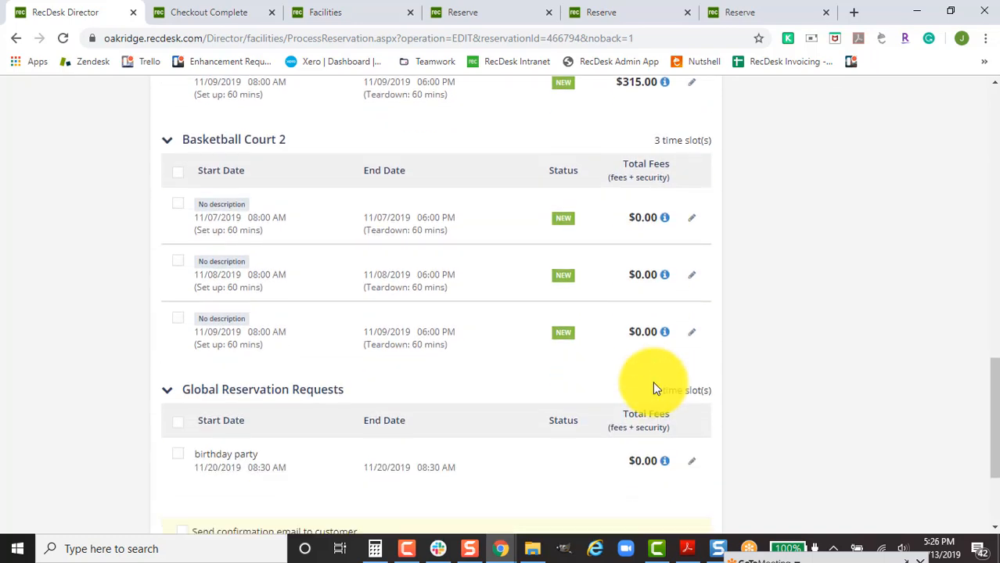
pyautogui.scroll(2, 631, 387)
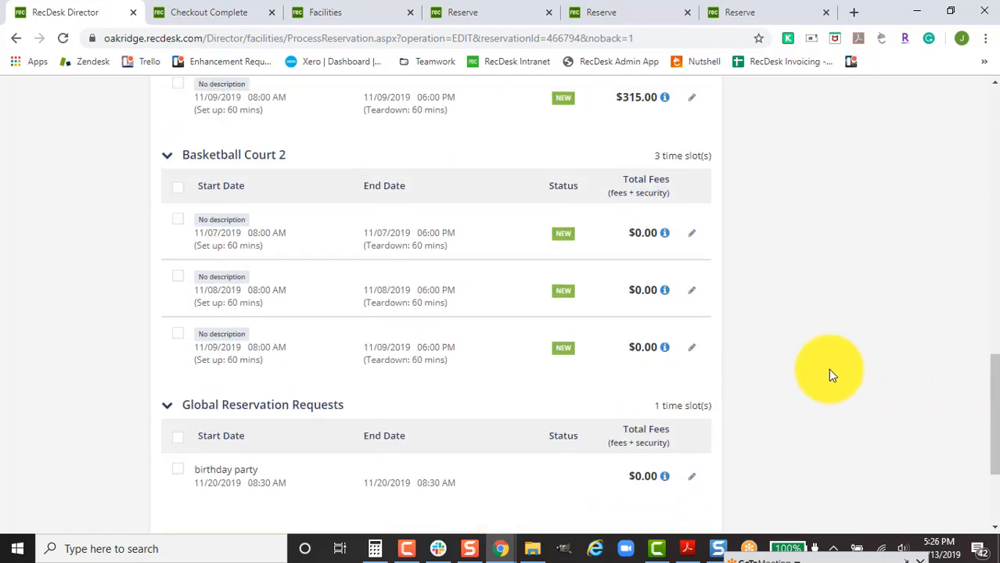
pyautogui.scroll(5, 518, 371)
pyautogui.scroll(3, 412, 331)
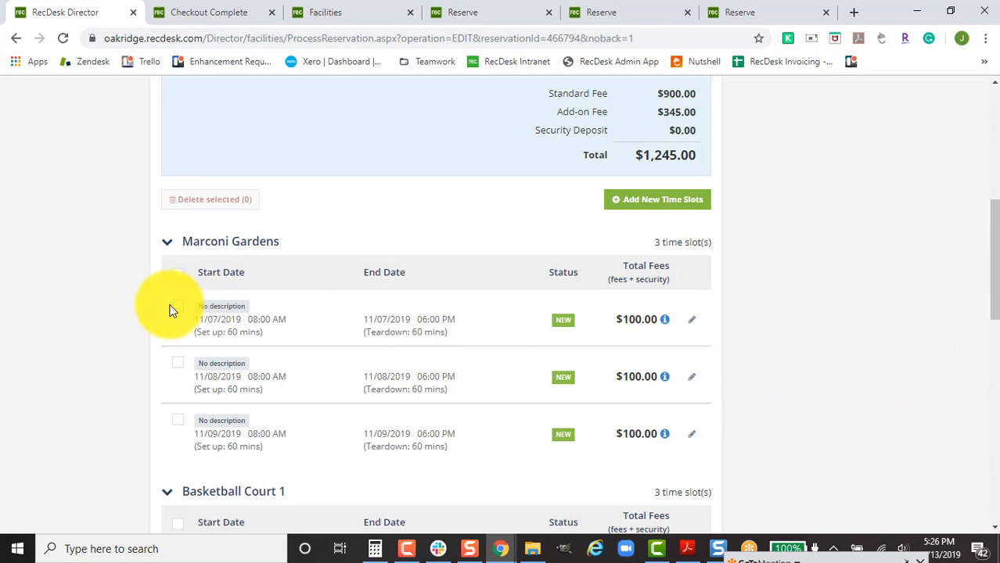
pyautogui.click(178, 306)
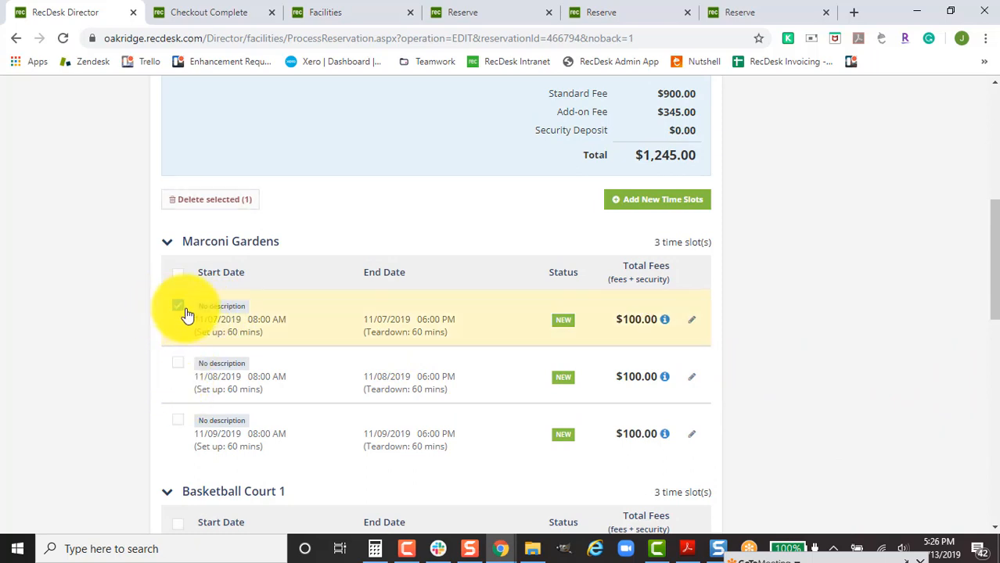
pyautogui.click(225, 205)
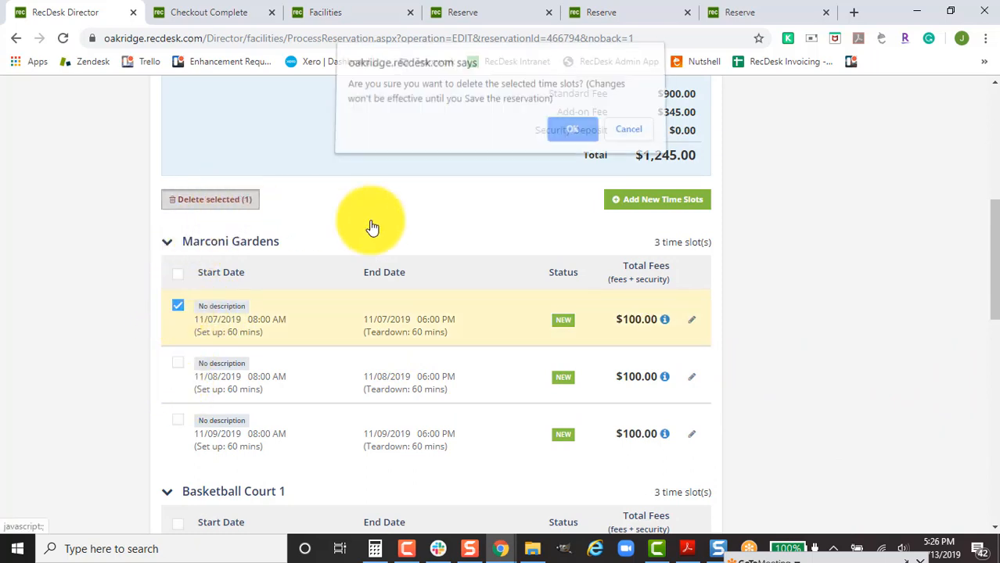
pyautogui.click(557, 136)
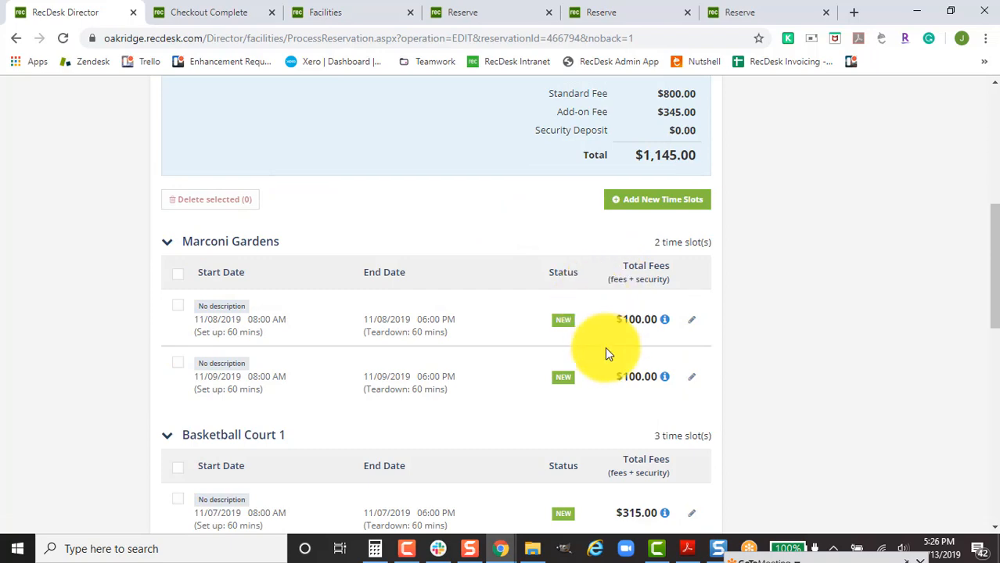
# Save the reservation, accepting the Basketball Court 2 conflicts.
pyautogui.scroll(-10, 605, 348)
pyautogui.click(630, 440)
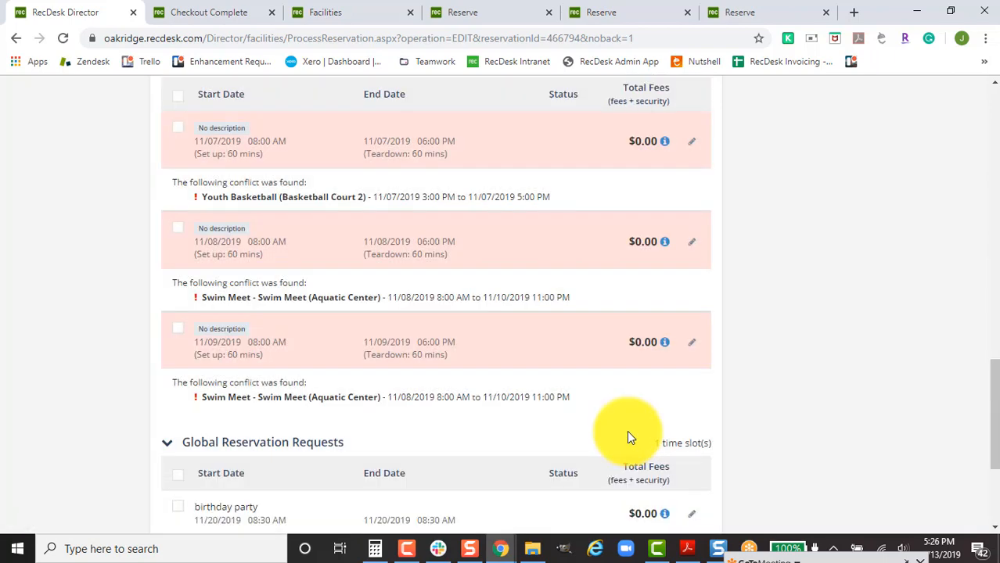
pyautogui.scroll(-1, 627, 430)
pyautogui.scroll(-2, 548, 376)
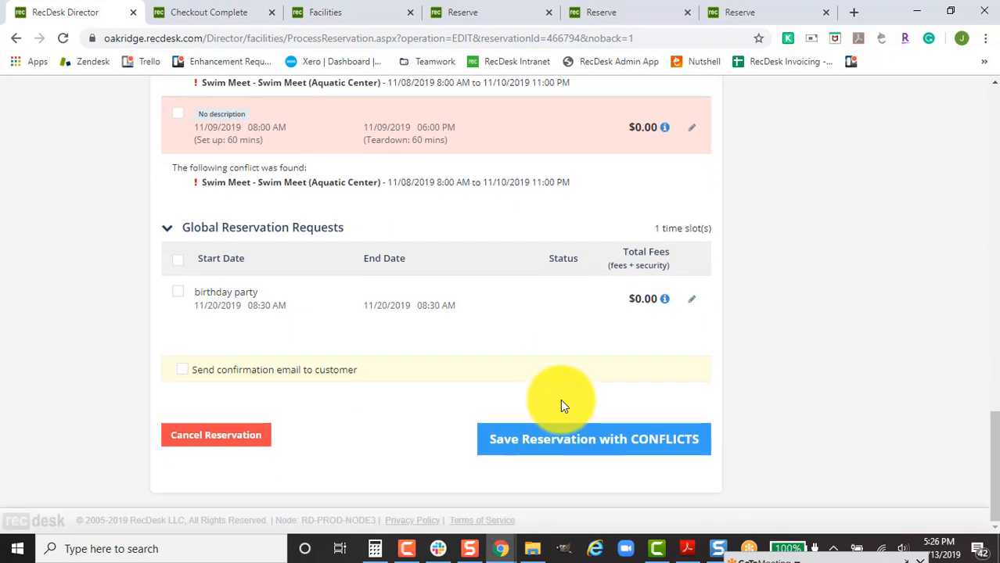
pyautogui.click(585, 443)
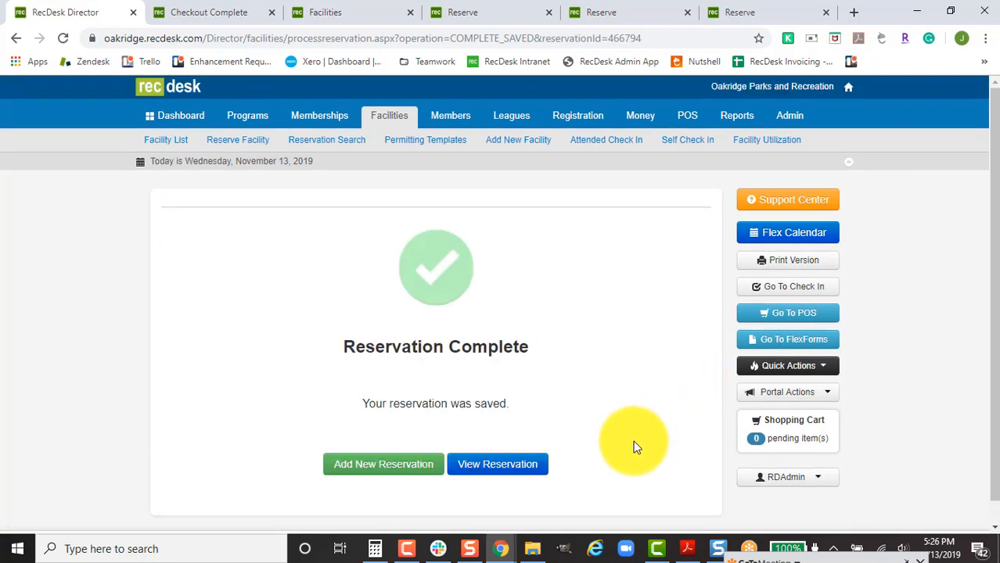
# View the saved reservation and open its invoice #0006968 showing $1,145.00 due.
pyautogui.click(547, 468)
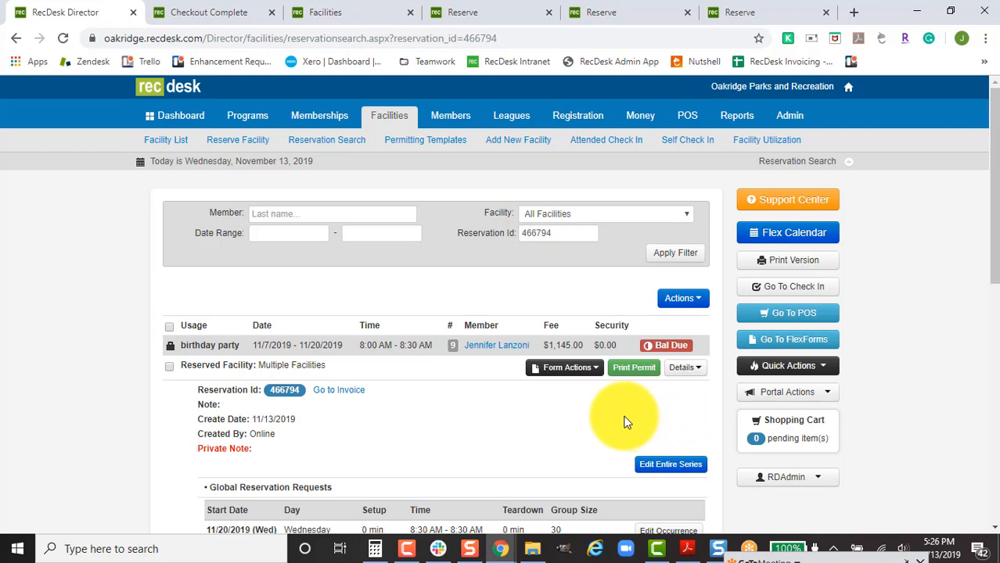
pyautogui.click(337, 393)
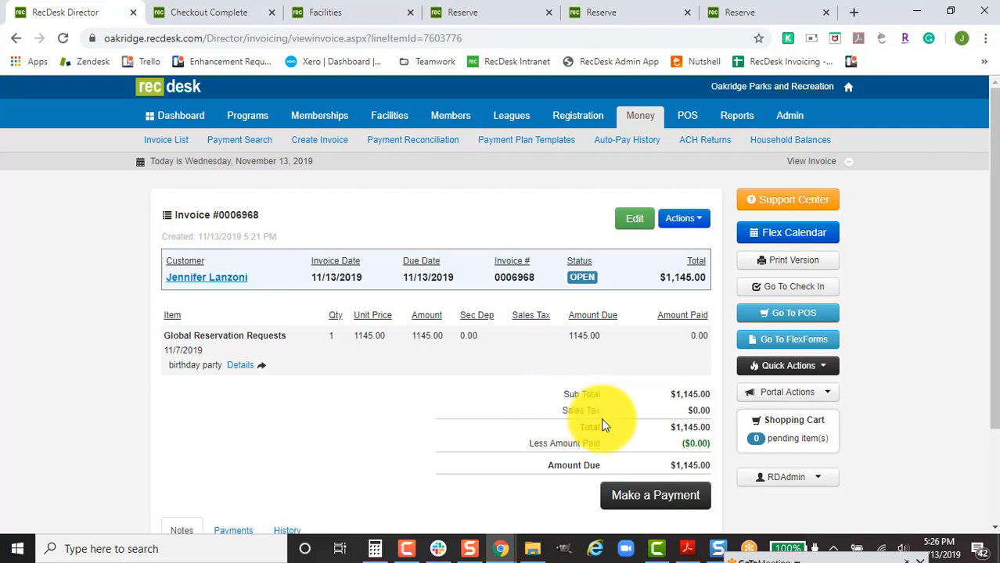
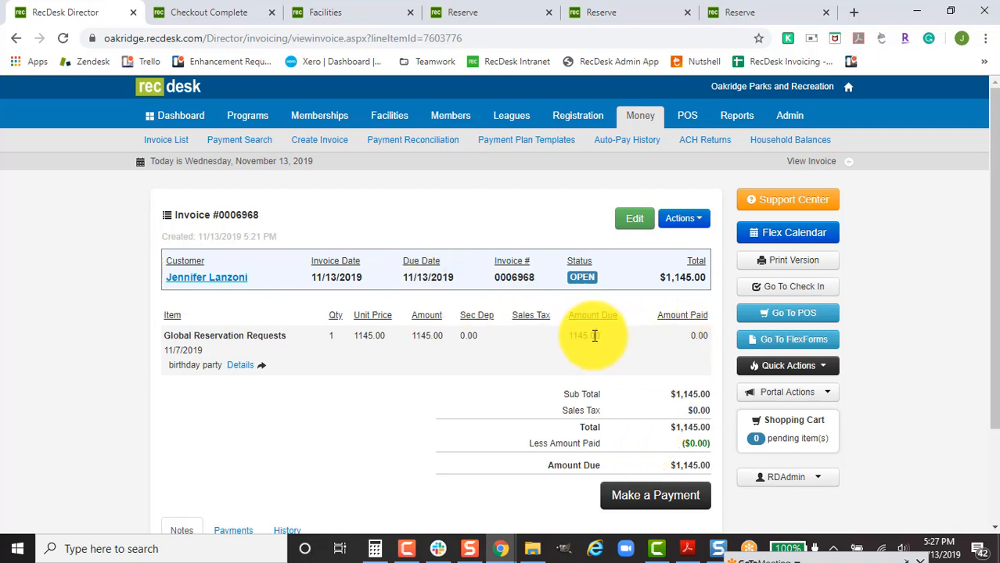
# Start a custom payment plan for invoice #0006968 from its Actions menu.
pyautogui.click(689, 224)
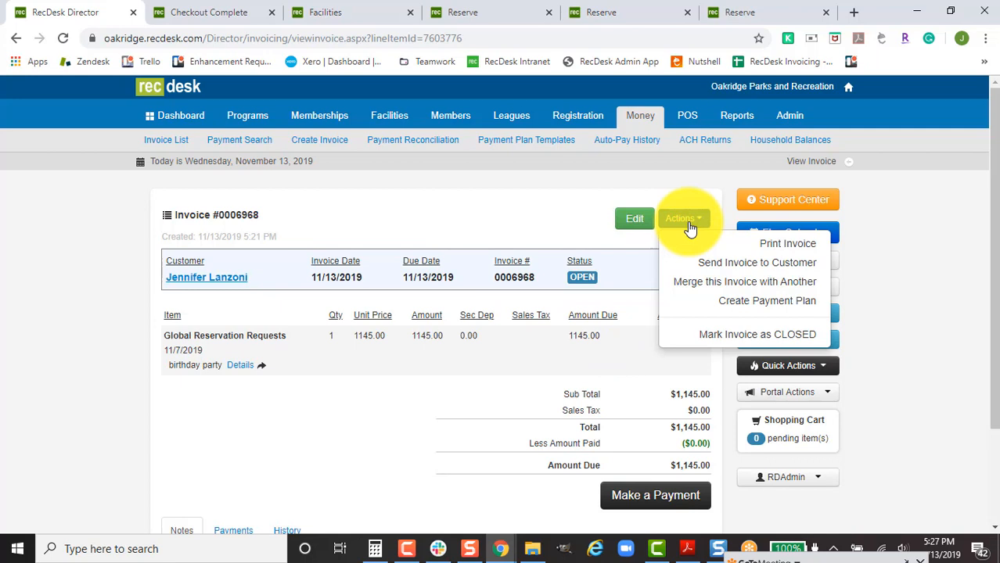
pyautogui.click(704, 305)
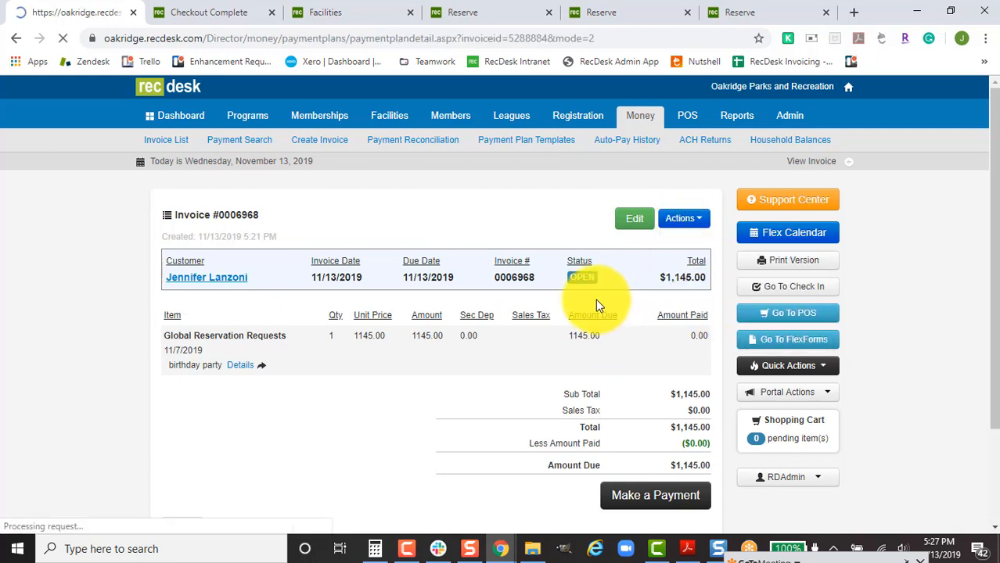
pyautogui.click(510, 379)
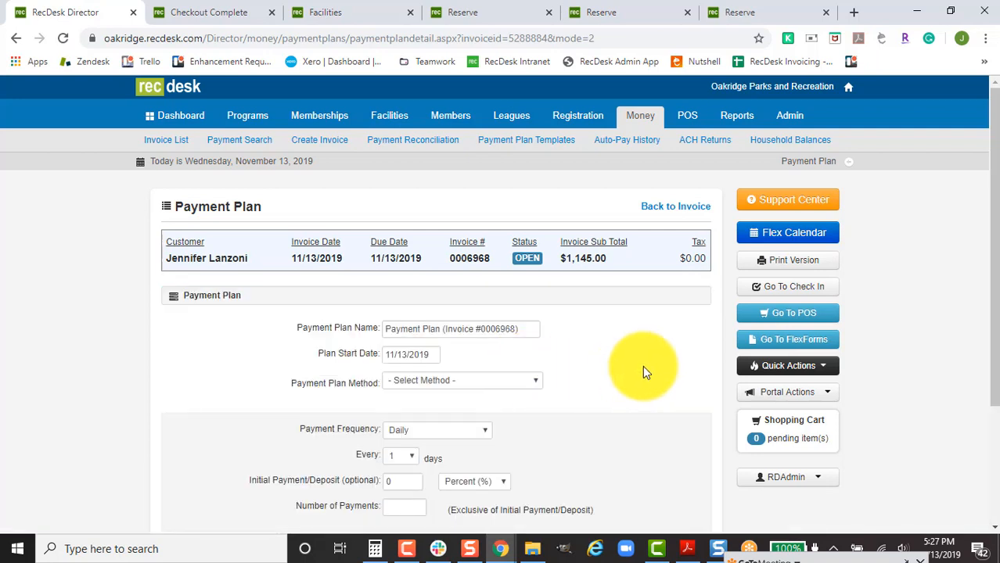
pyautogui.scroll(-2, 624, 357)
# Set the Payment Plan Method to Send Installment Due Email after briefly trying AutoPay enrollment.
pyautogui.click(490, 224)
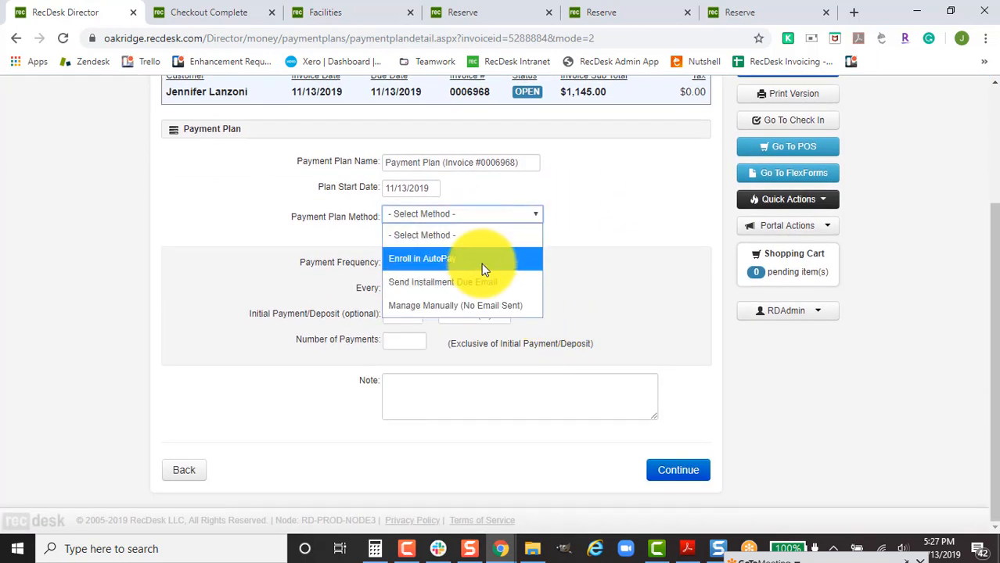
pyautogui.click(479, 279)
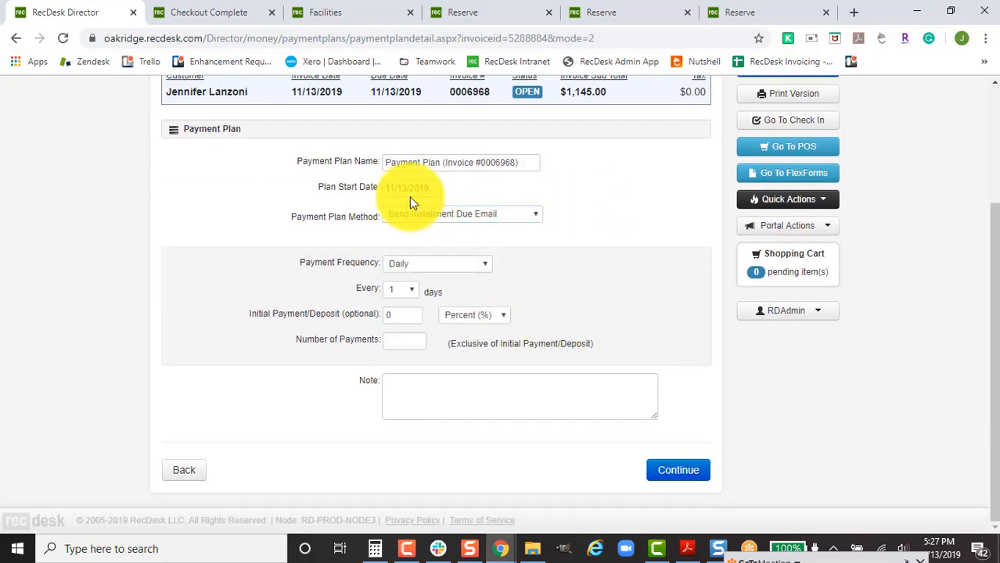
pyautogui.click(486, 213)
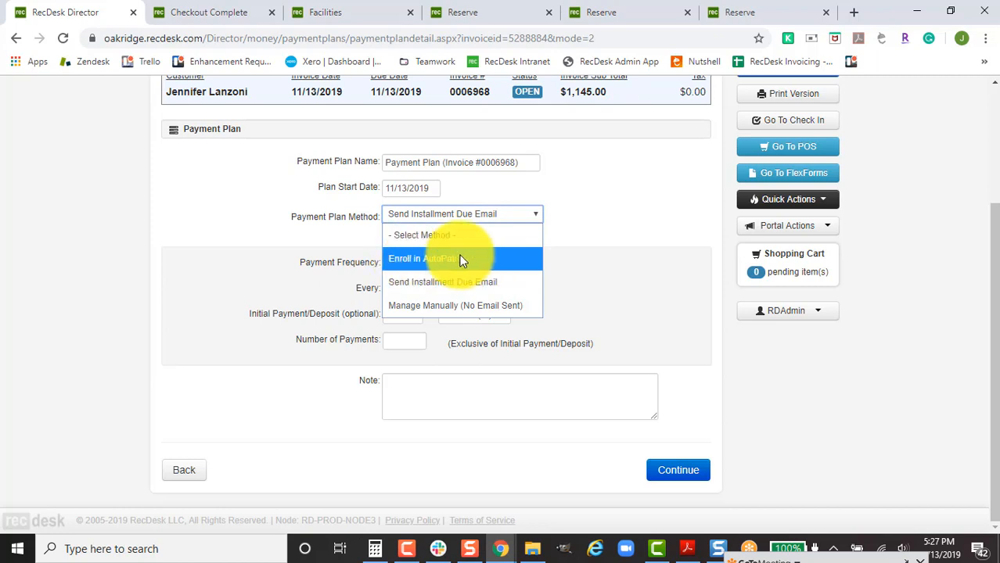
pyautogui.click(478, 258)
pyautogui.click(466, 243)
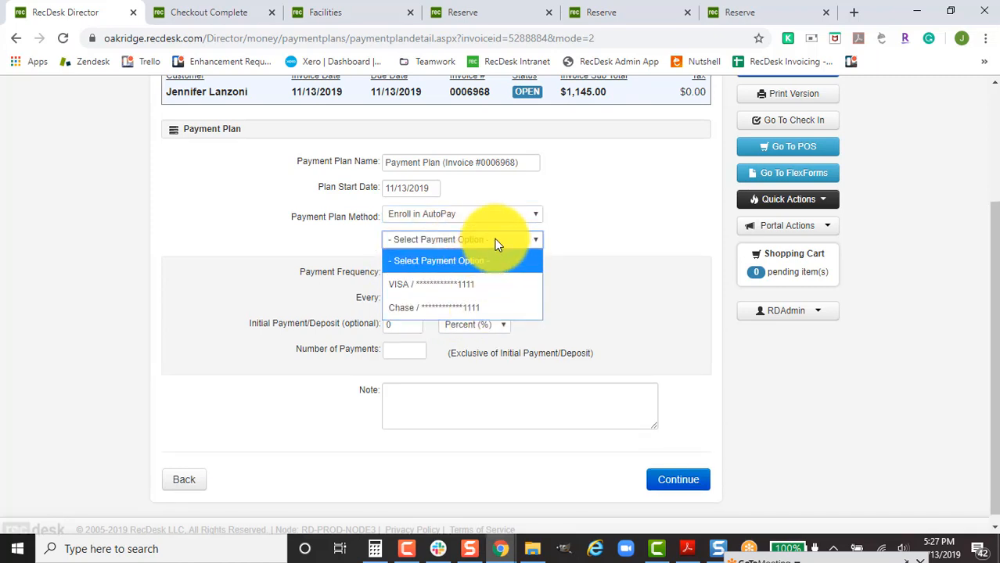
pyautogui.click(505, 215)
pyautogui.click(490, 277)
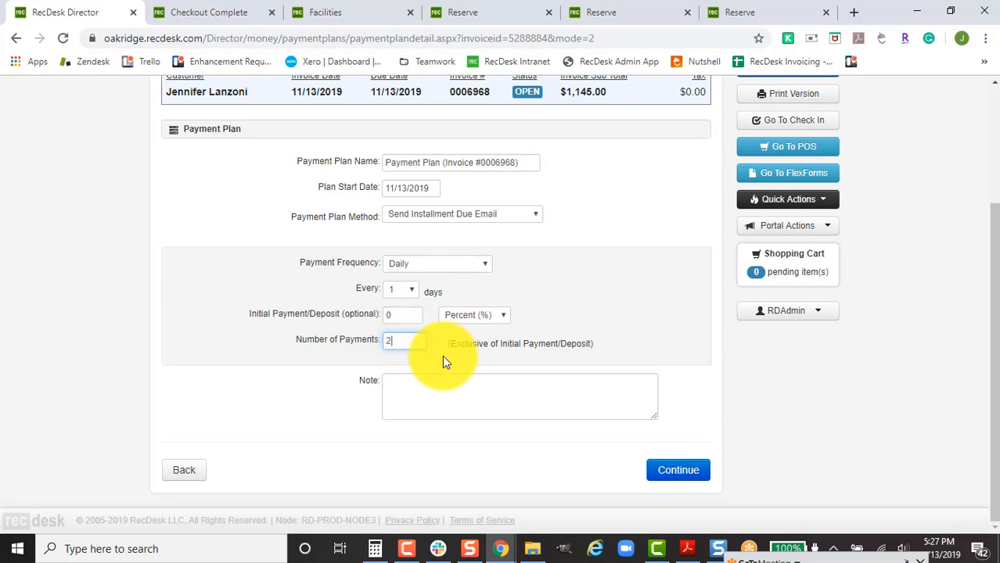
# Generate the installment schedule, then change the amounts to $200 and $945.
pyautogui.click(695, 476)
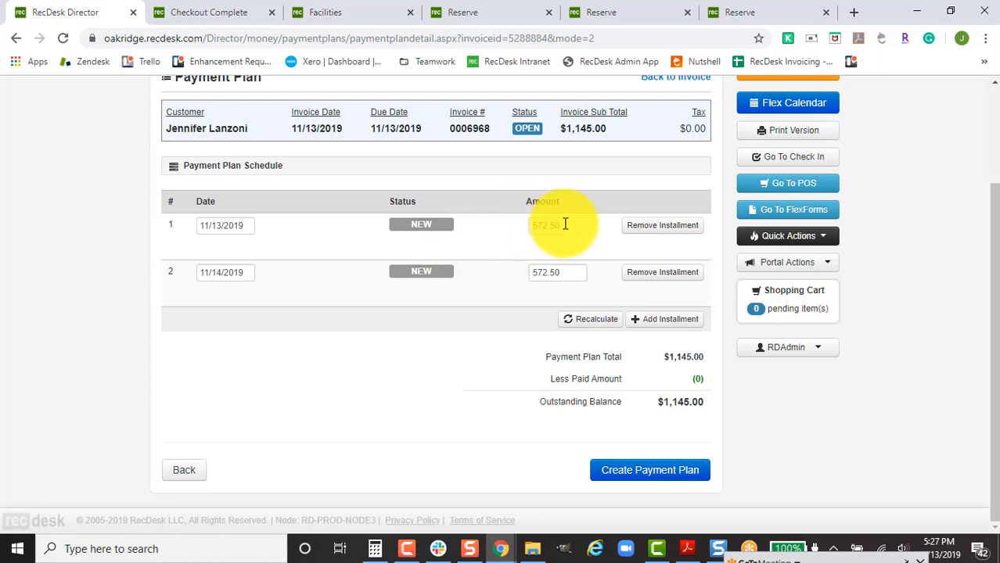
pyautogui.moveTo(564, 225); pyautogui.dragTo(525, 237)
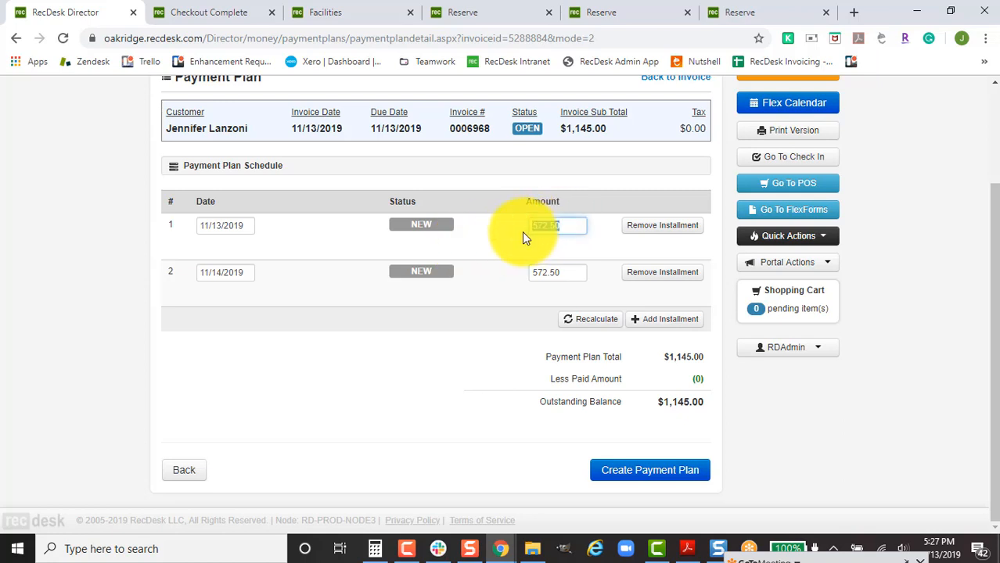
pyautogui.write('200')
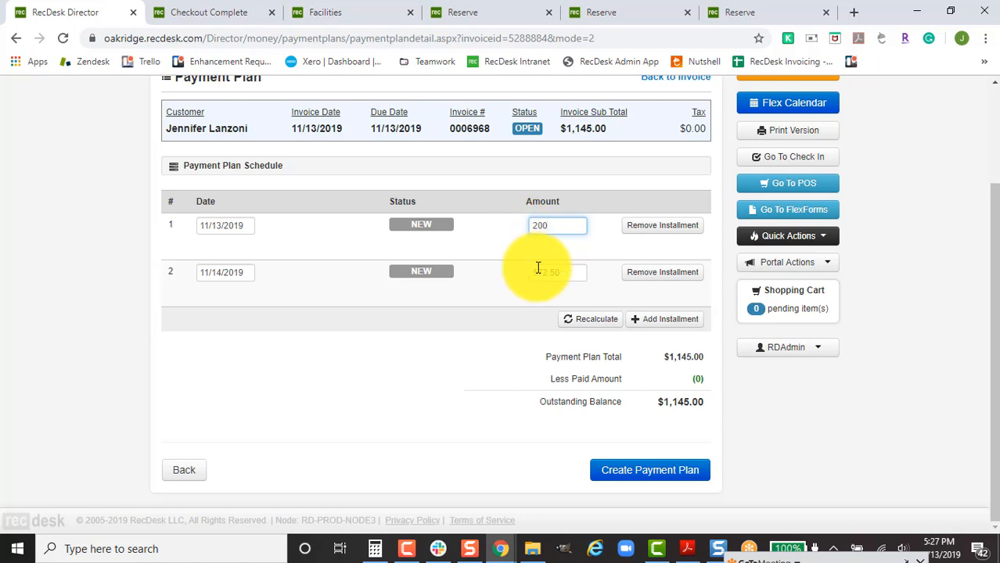
pyautogui.moveTo(571, 272); pyautogui.dragTo(529, 273)
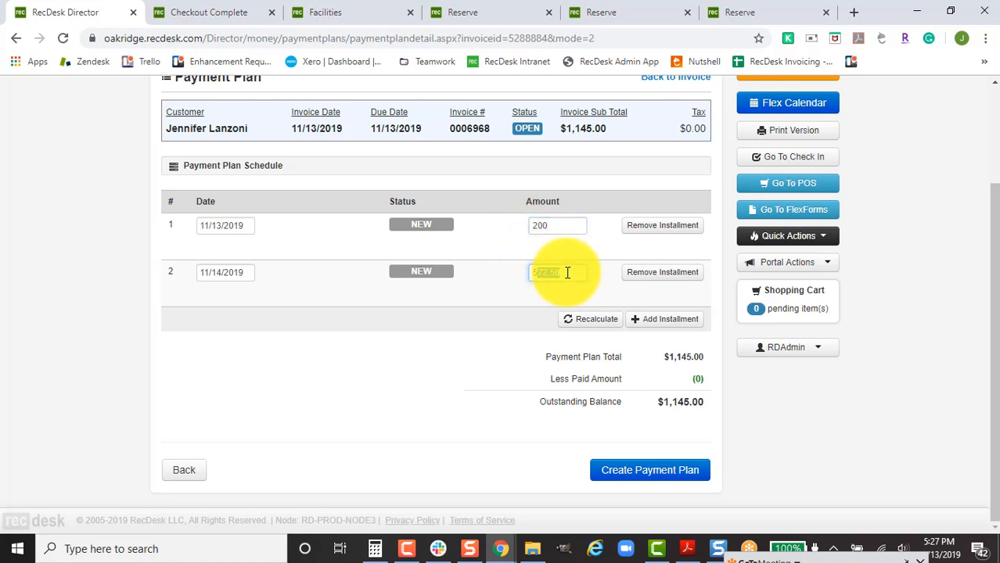
pyautogui.moveTo(569, 273); pyautogui.dragTo(536, 275)
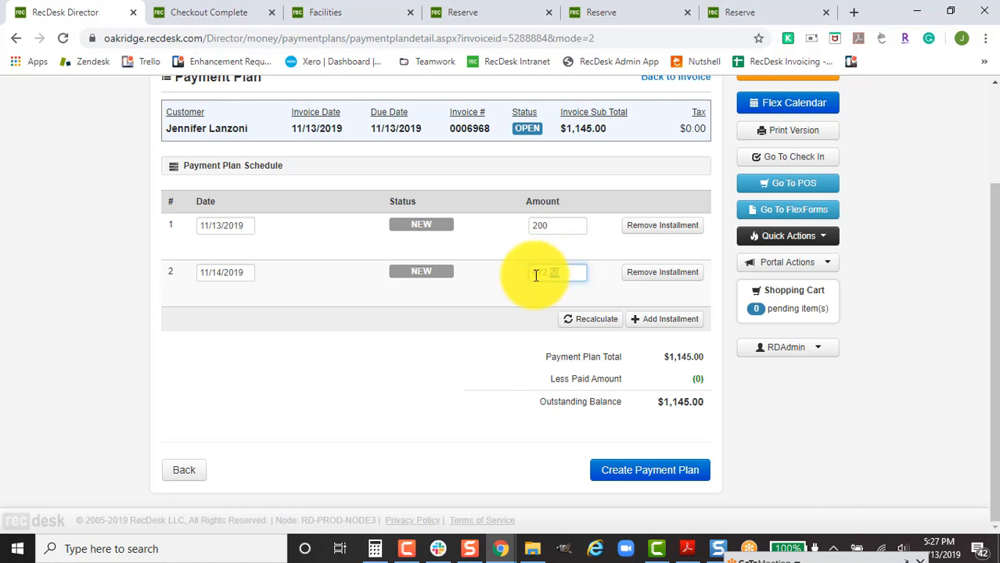
pyautogui.press('BackSpace')
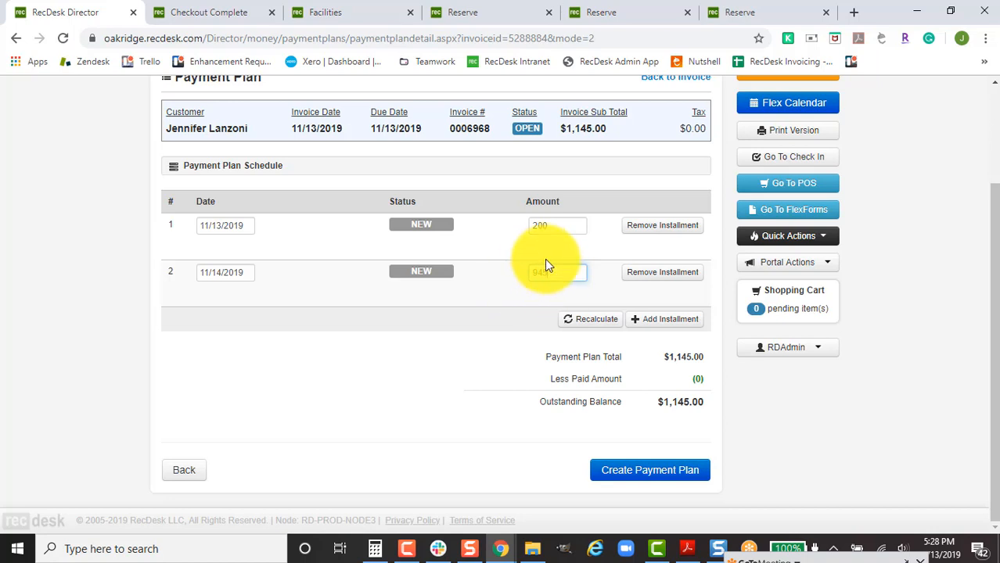
# Make the second installment due 11/29/2019 and create the payment plan.
pyautogui.click(243, 271)
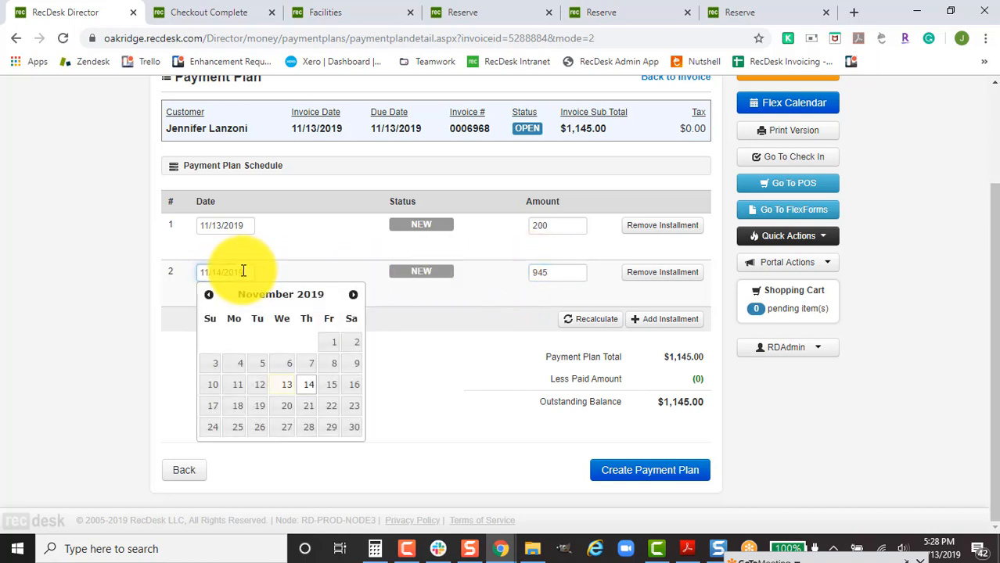
pyautogui.click(333, 429)
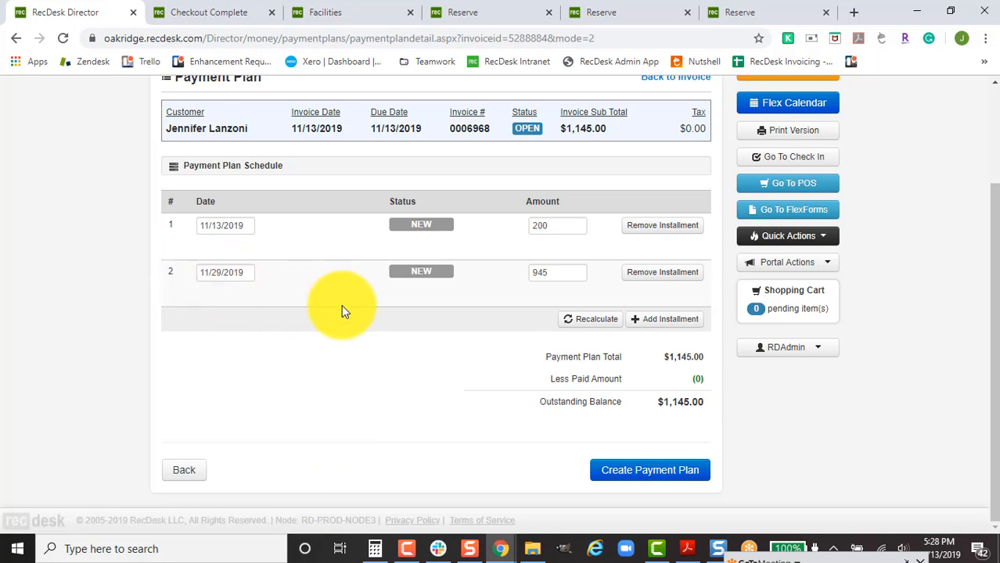
pyautogui.click(654, 474)
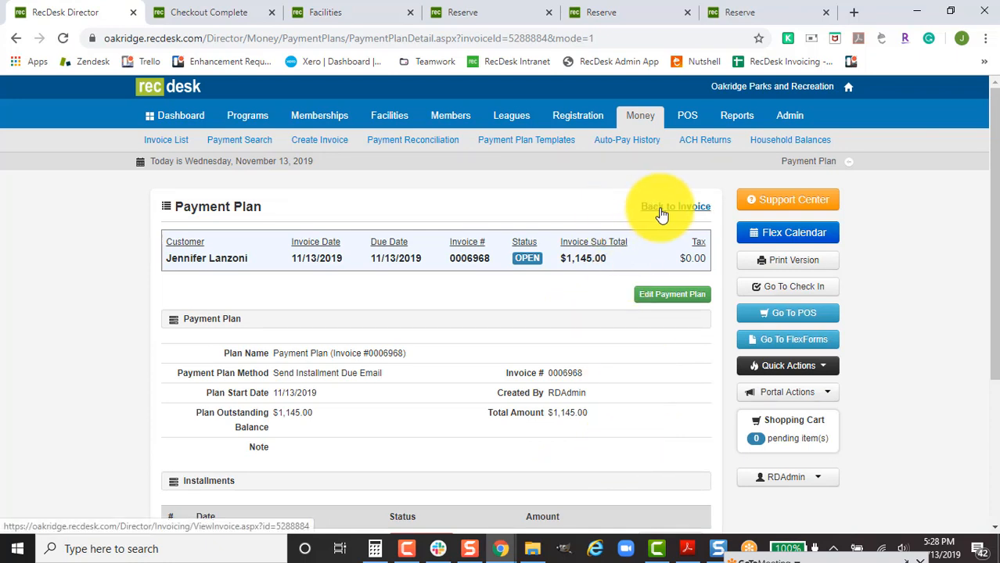
# Review the two pending installments on the plan page, then go back to invoice #0006968.
pyautogui.scroll(-2, 599, 384)
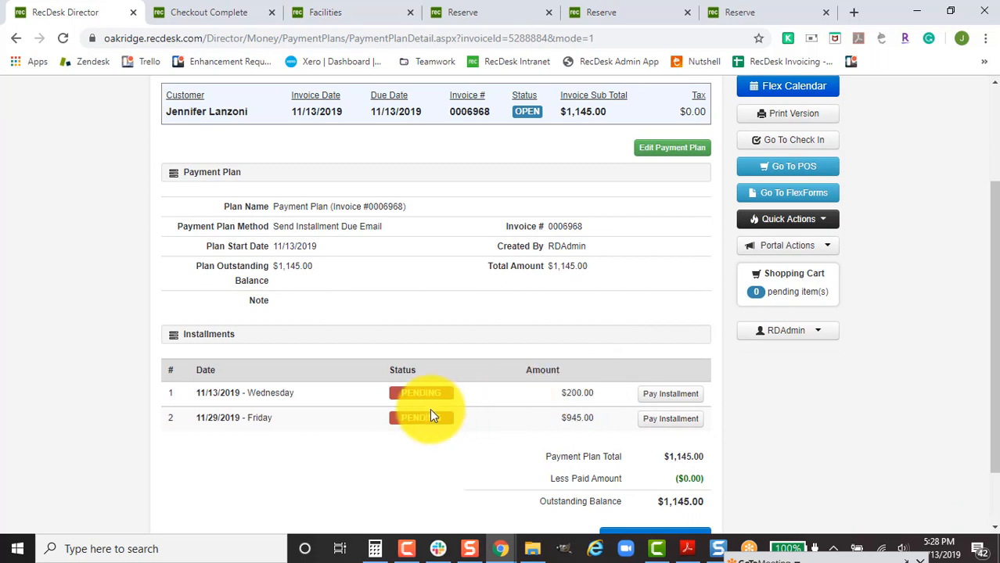
pyautogui.scroll(1, 429, 415)
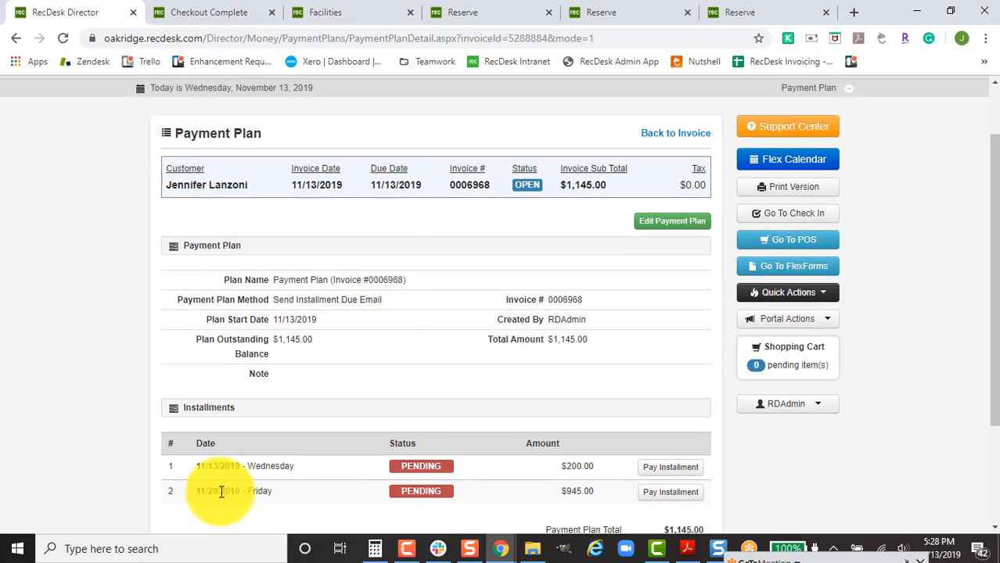
pyautogui.moveTo(221, 491); pyautogui.dragTo(187, 487)
pyautogui.click(501, 276)
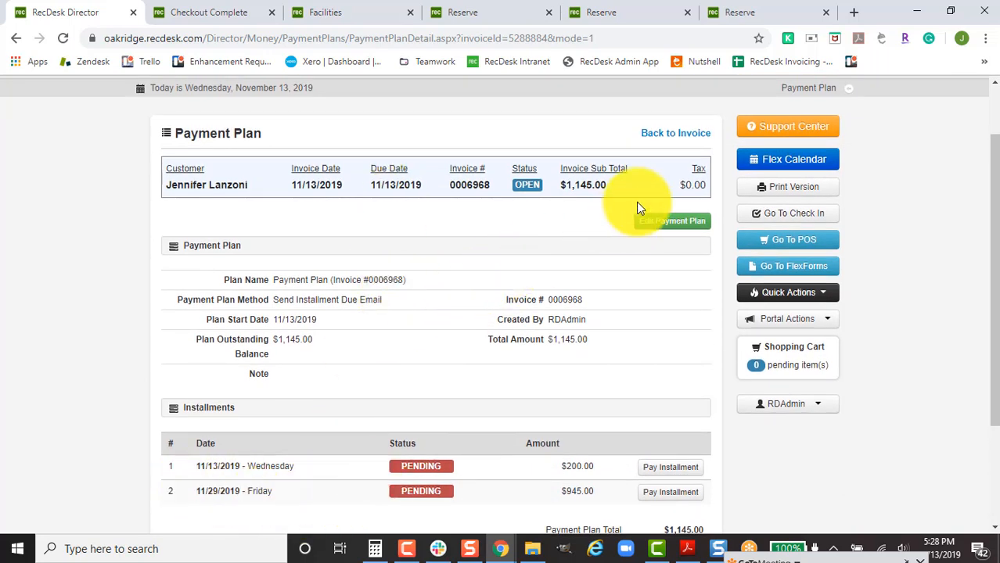
pyautogui.click(677, 133)
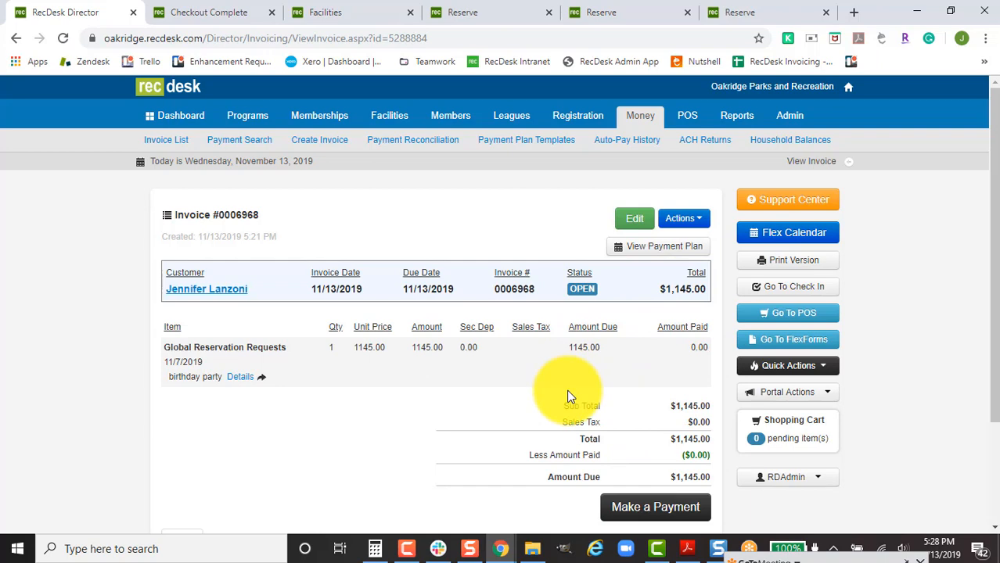
# Start emailing invoice #0006968 to the customer, replacing the subject with text starting 'Re'.
pyautogui.click(693, 219)
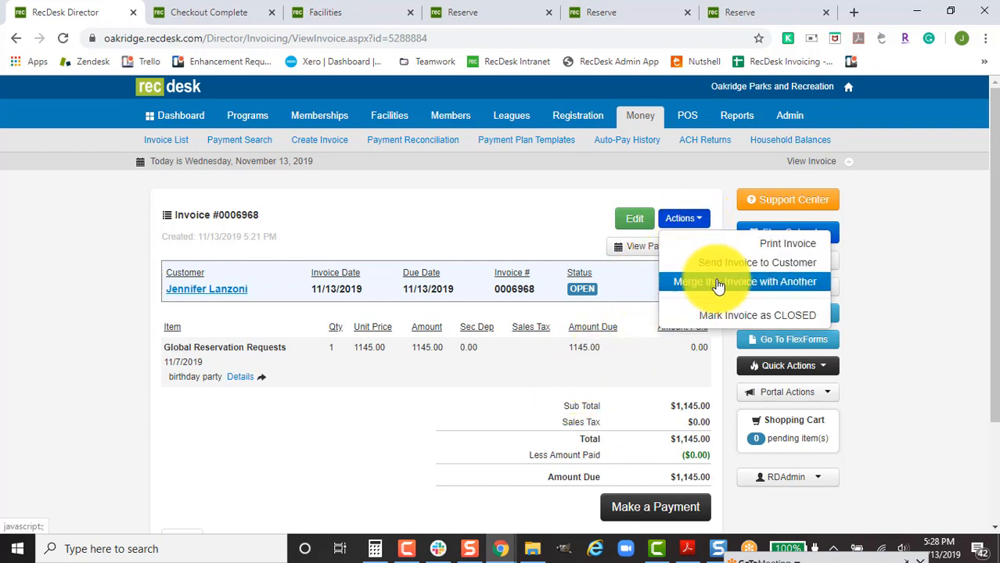
pyautogui.click(718, 263)
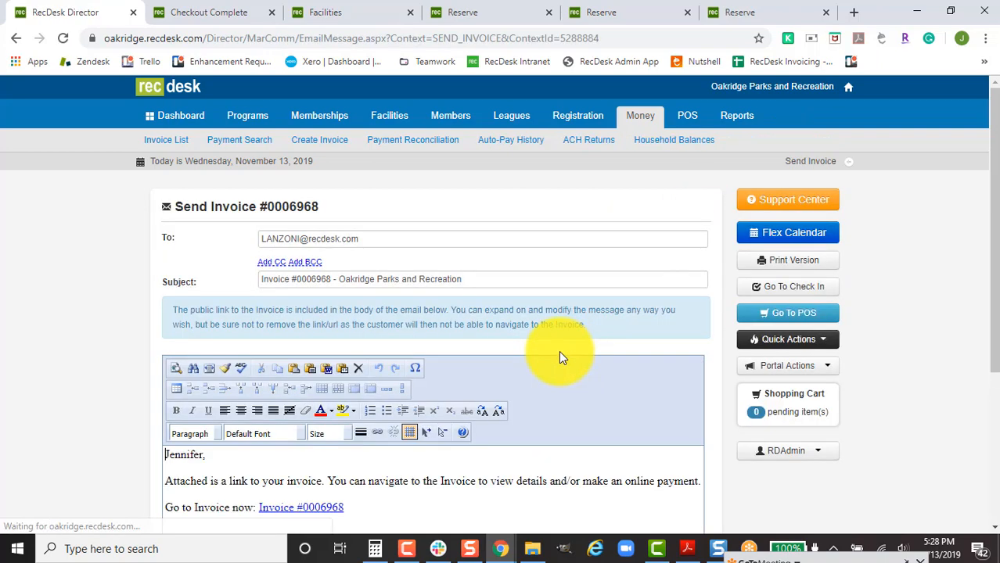
pyautogui.moveTo(461, 281); pyautogui.dragTo(251, 289)
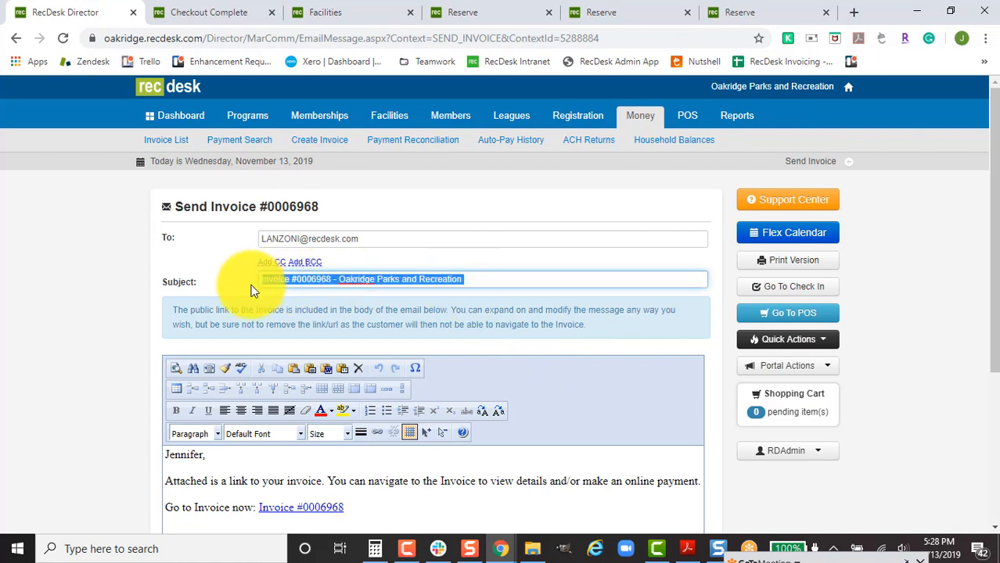
pyautogui.write('Reservation Approved!')
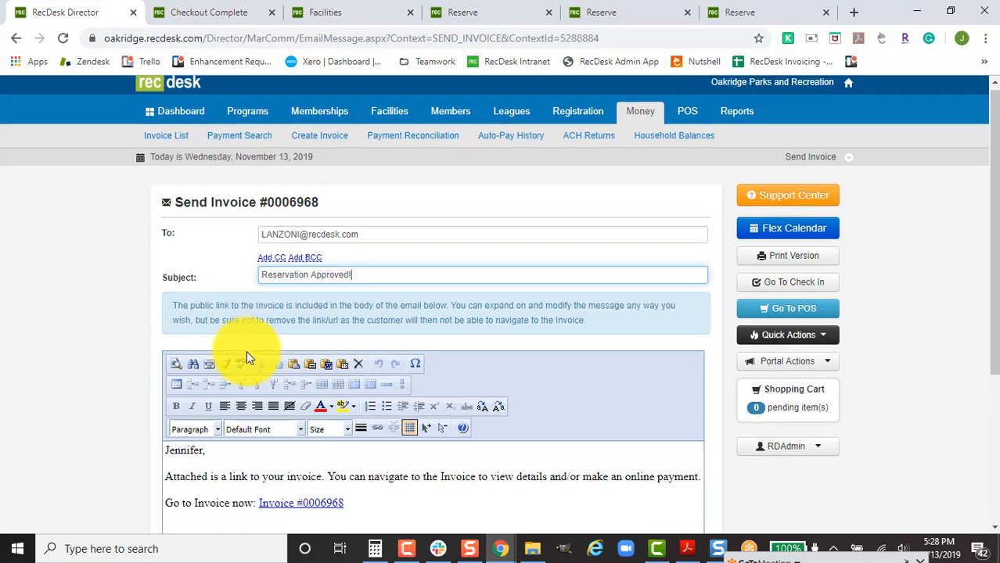
pyautogui.scroll(-3, 245, 353)
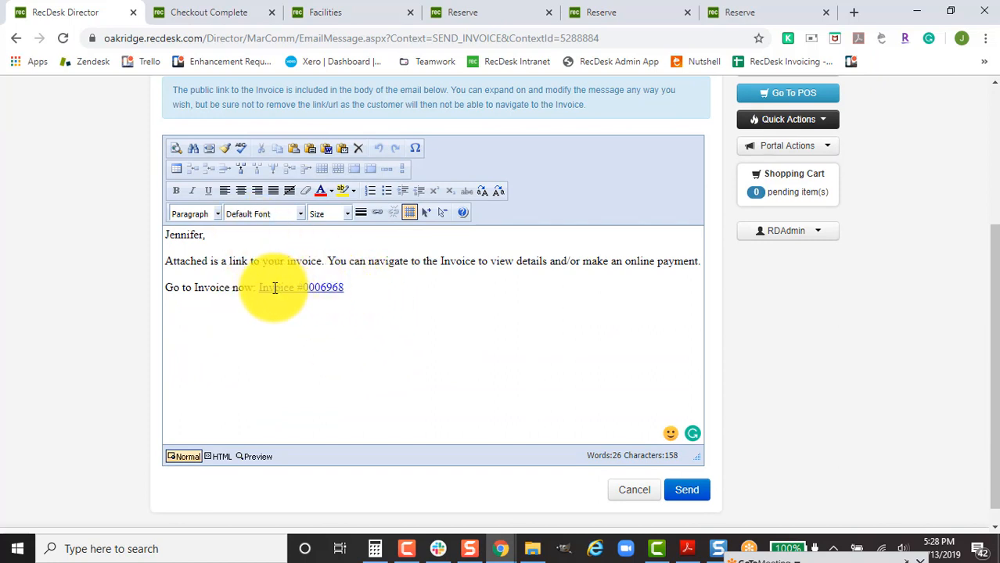
# Preview the email, check its invoice link showing the $200.00 installment, then cancel the email.
pyautogui.click(248, 455)
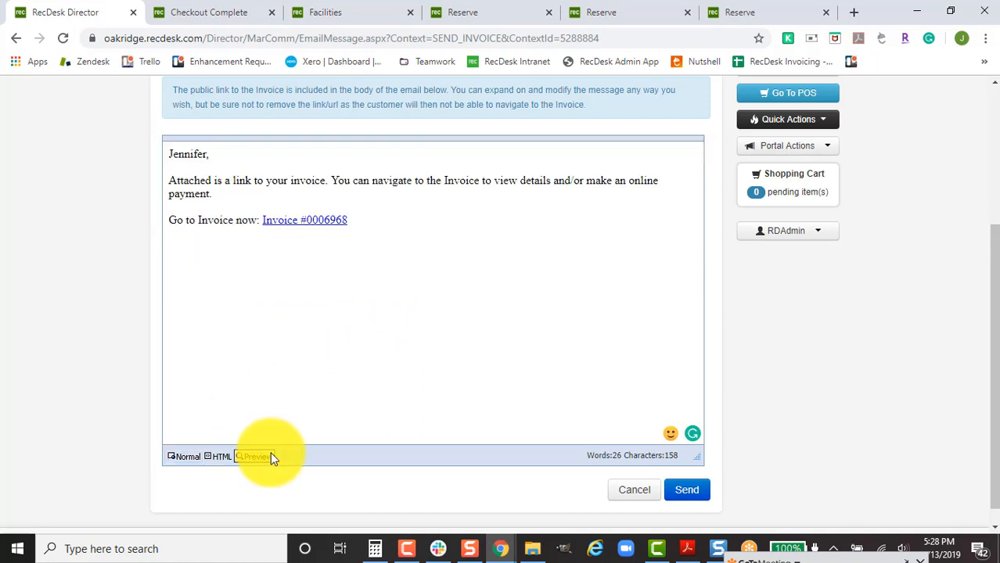
pyautogui.click(328, 226)
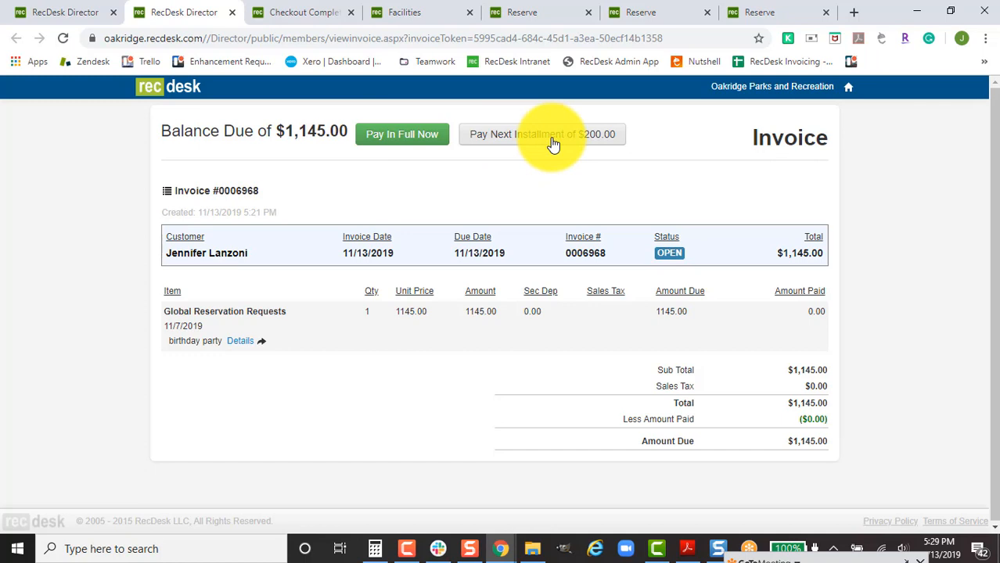
pyautogui.click(61, 9)
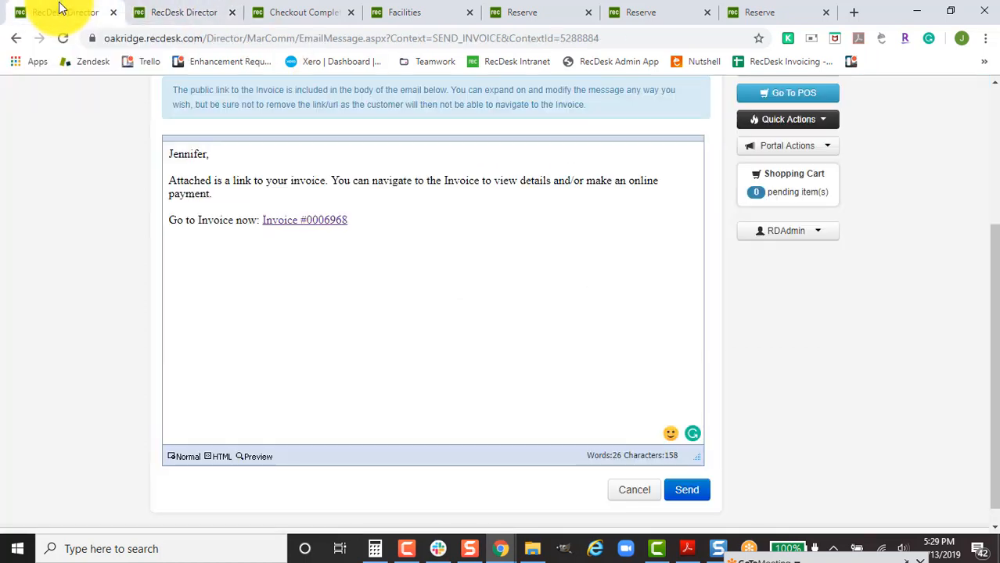
pyautogui.click(636, 491)
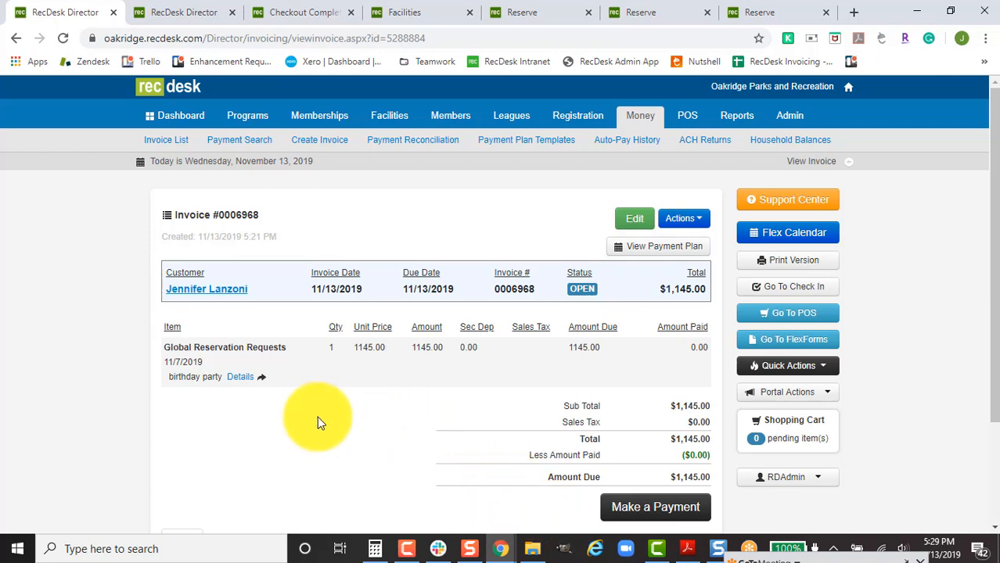
# Open the GoToMeeting control panel's Chat and scroll through the attendee messages.
pyautogui.click(893, 554)
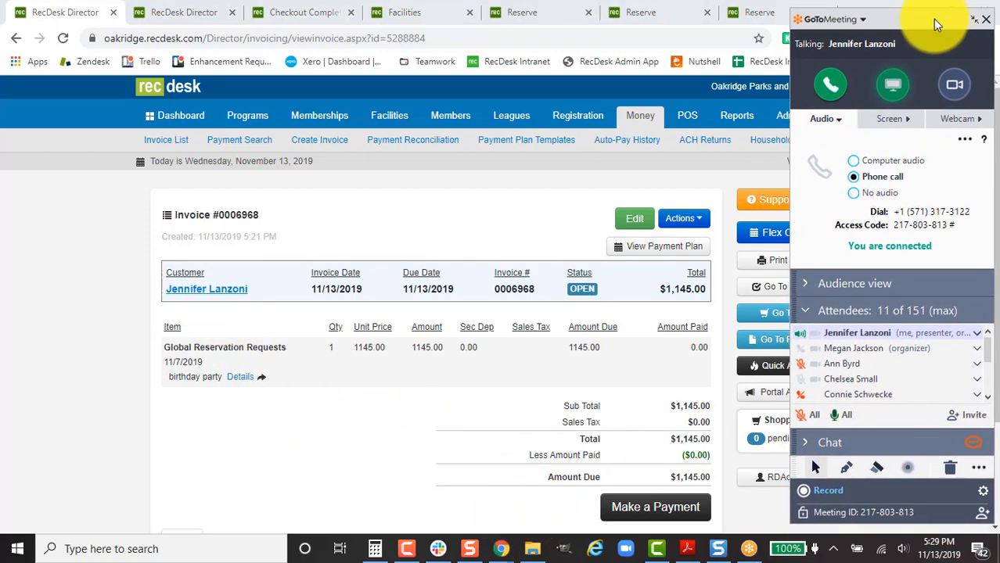
pyautogui.click(799, 441)
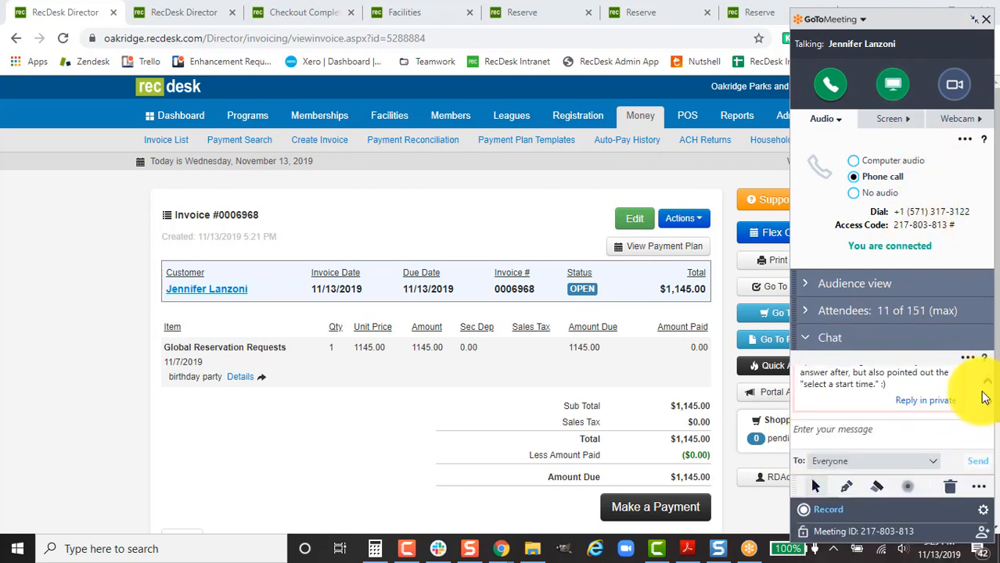
pyautogui.scroll(2, 991, 385)
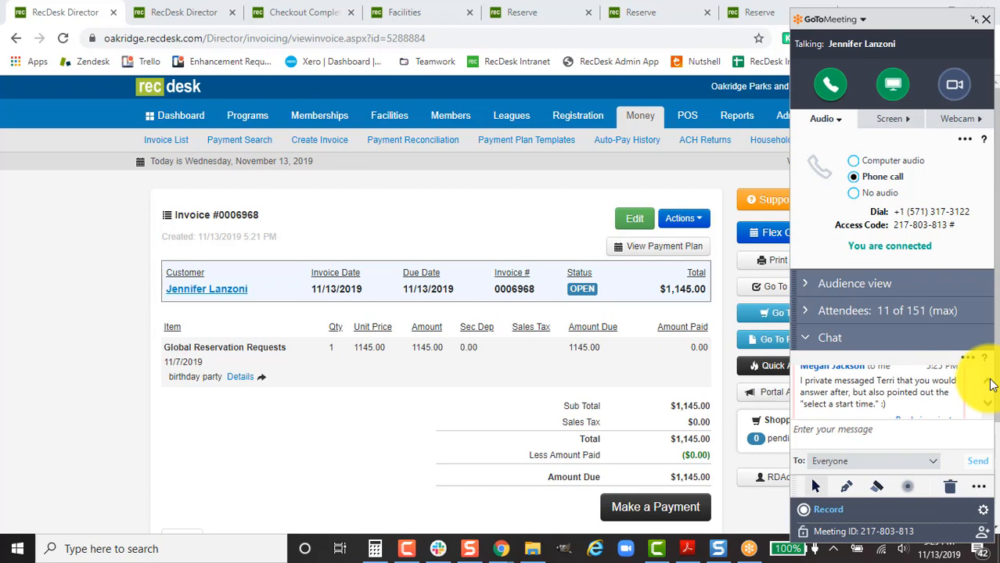
pyautogui.scroll(3, 991, 385)
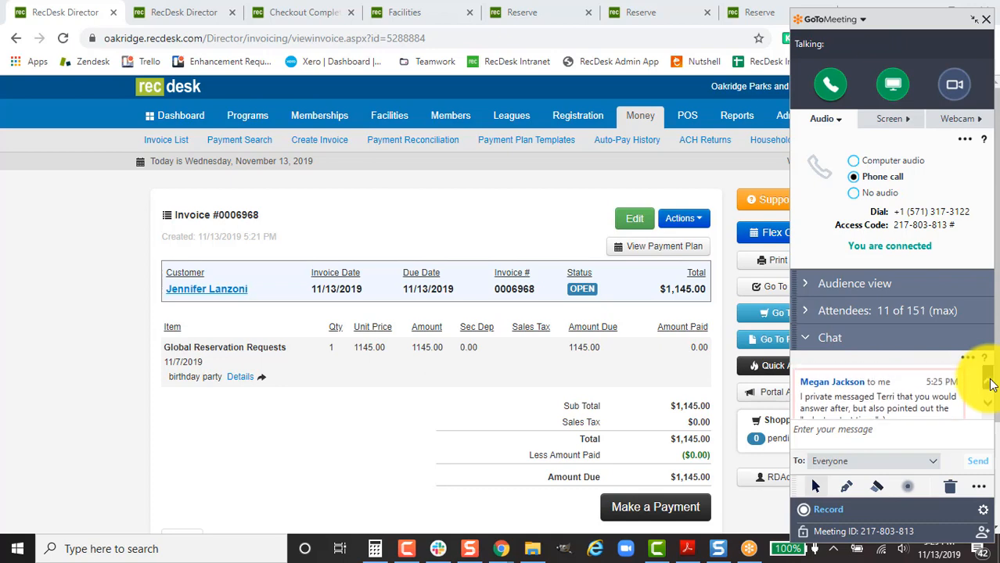
pyautogui.scroll(3, 990, 385)
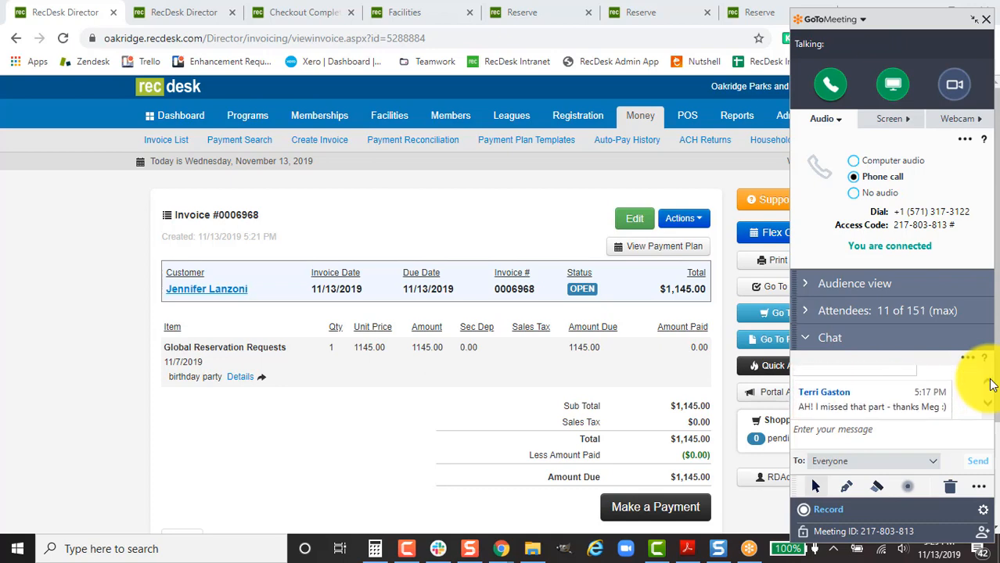
pyautogui.scroll(3, 991, 385)
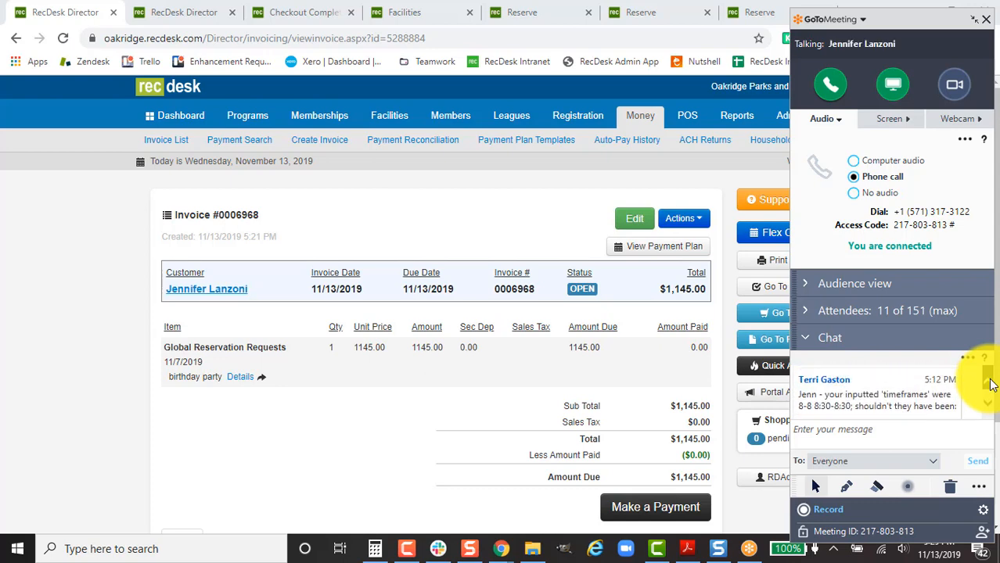
pyautogui.scroll(-5, 989, 411)
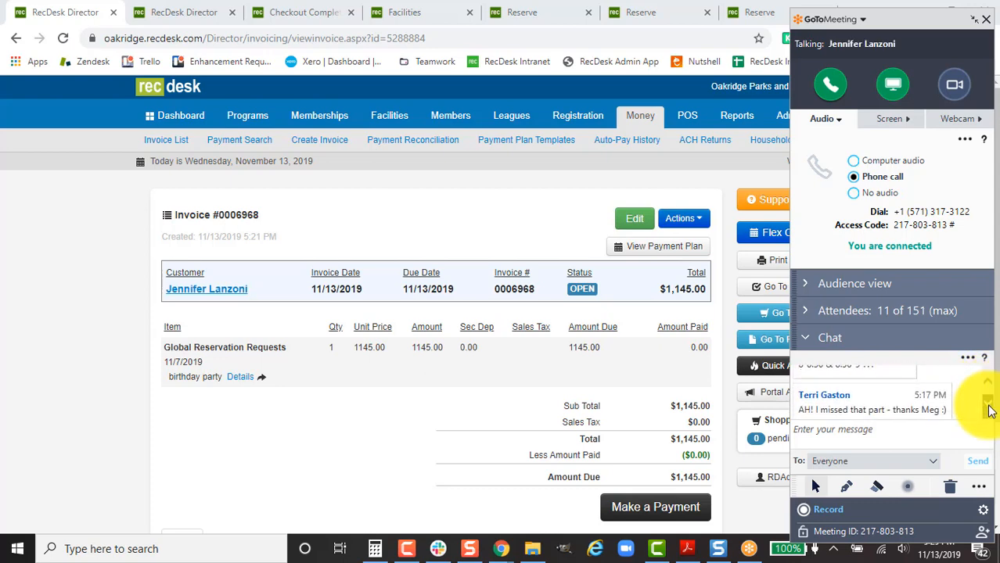
pyautogui.scroll(-2, 989, 411)
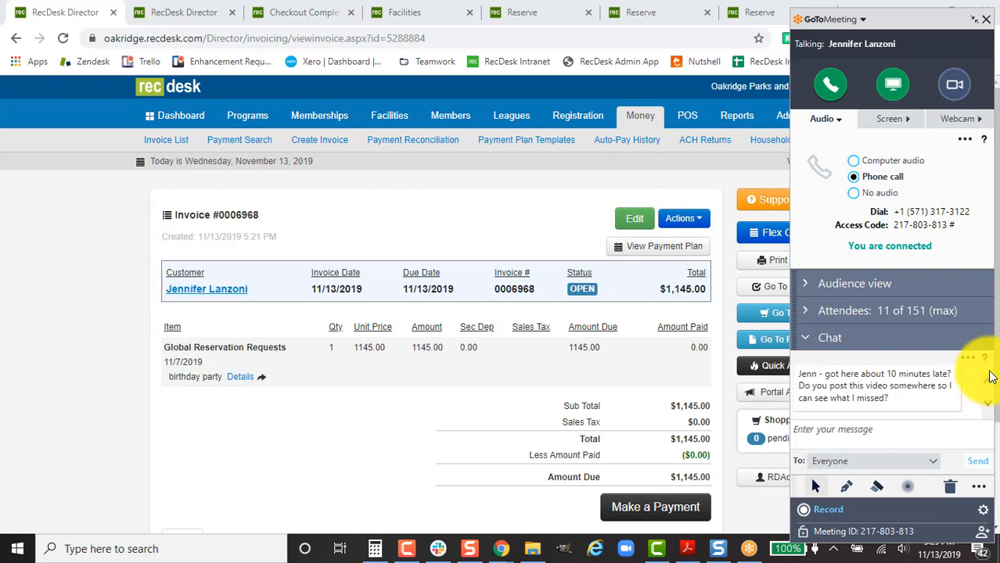
pyautogui.scroll(2, 986, 374)
pyautogui.scroll(3, 991, 381)
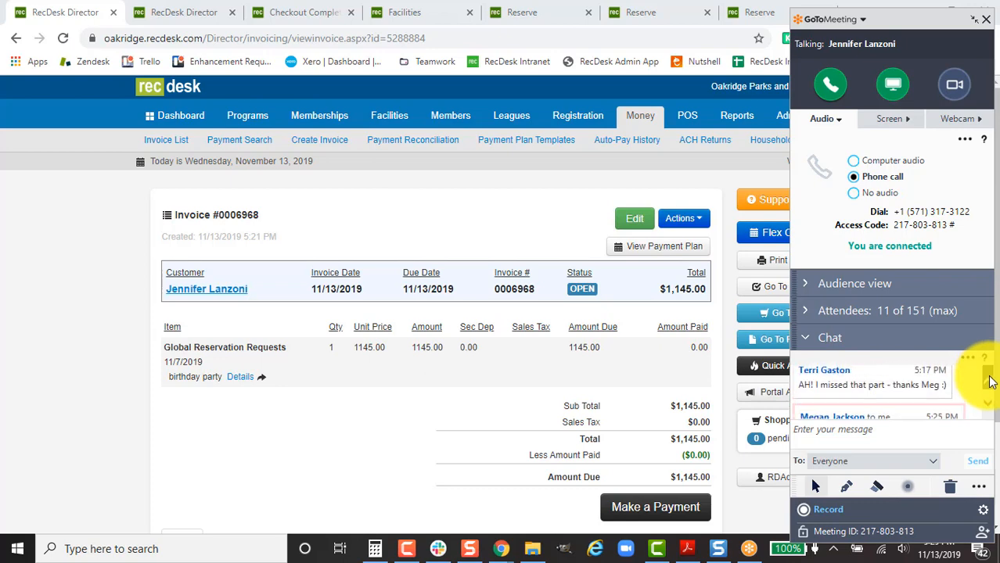
pyautogui.scroll(-3, 989, 411)
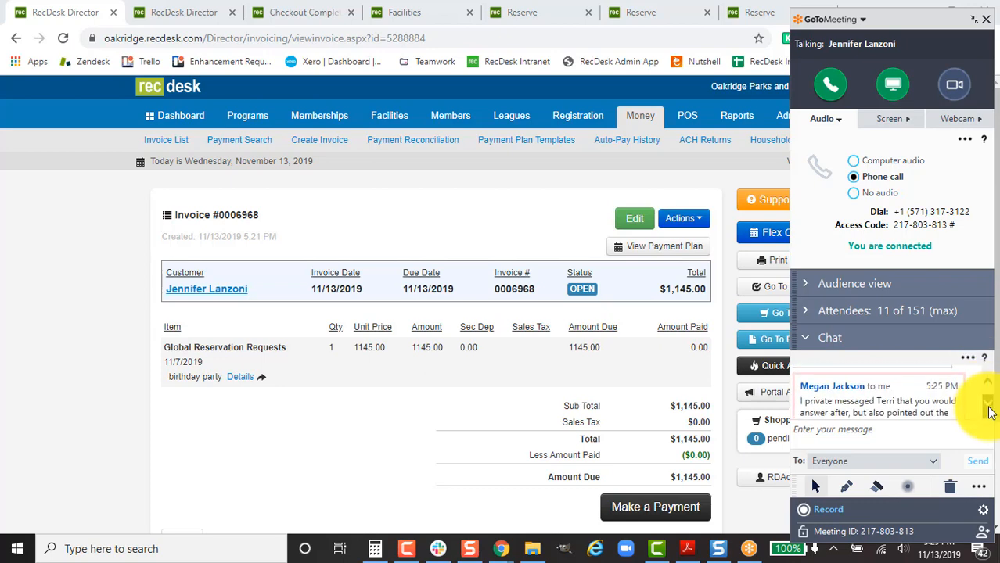
pyautogui.scroll(-3, 989, 410)
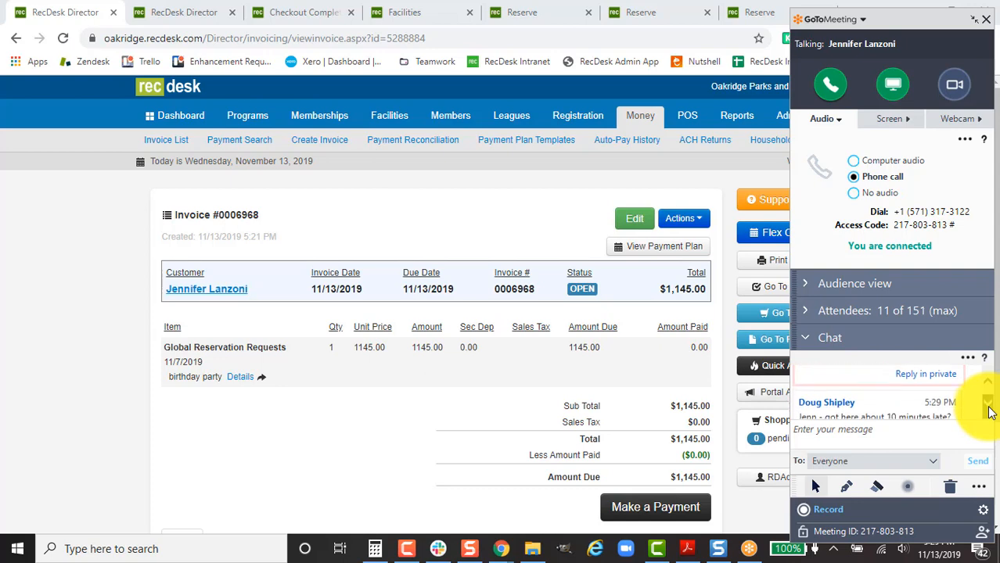
pyautogui.scroll(-1, 990, 413)
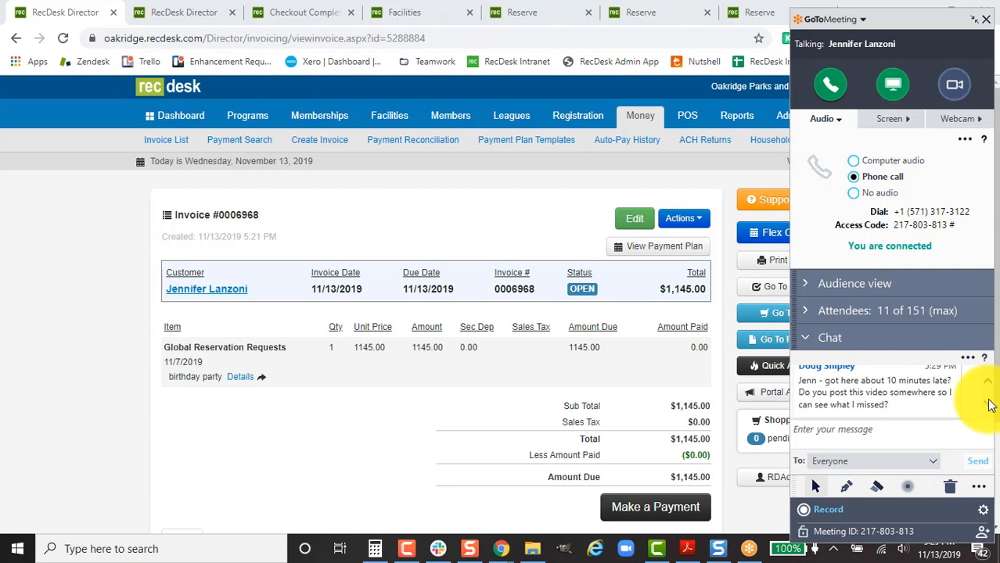
# Open the Support Center in a new tab and scroll to its Promoted articles.
pyautogui.rightClick(776, 201)
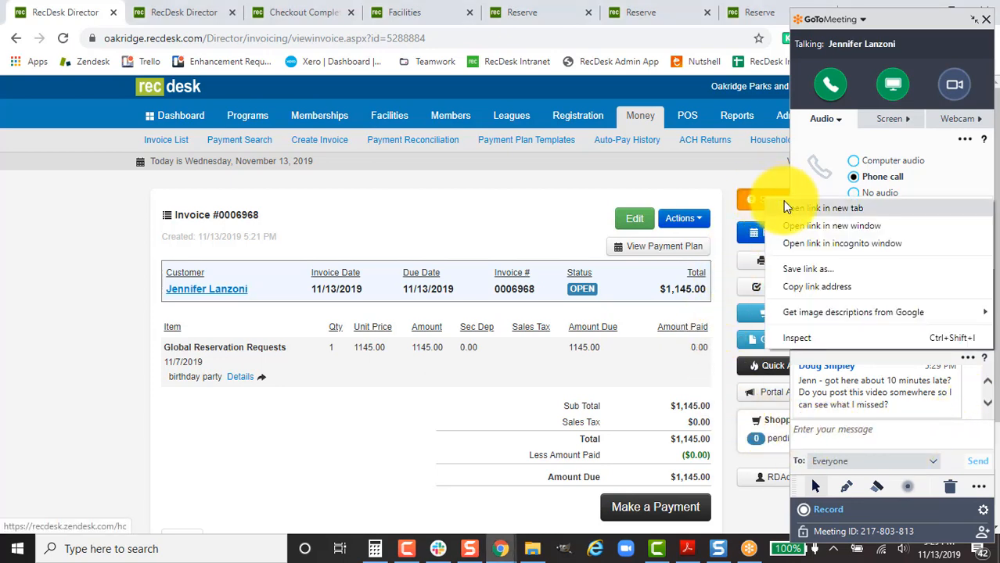
pyautogui.click(788, 209)
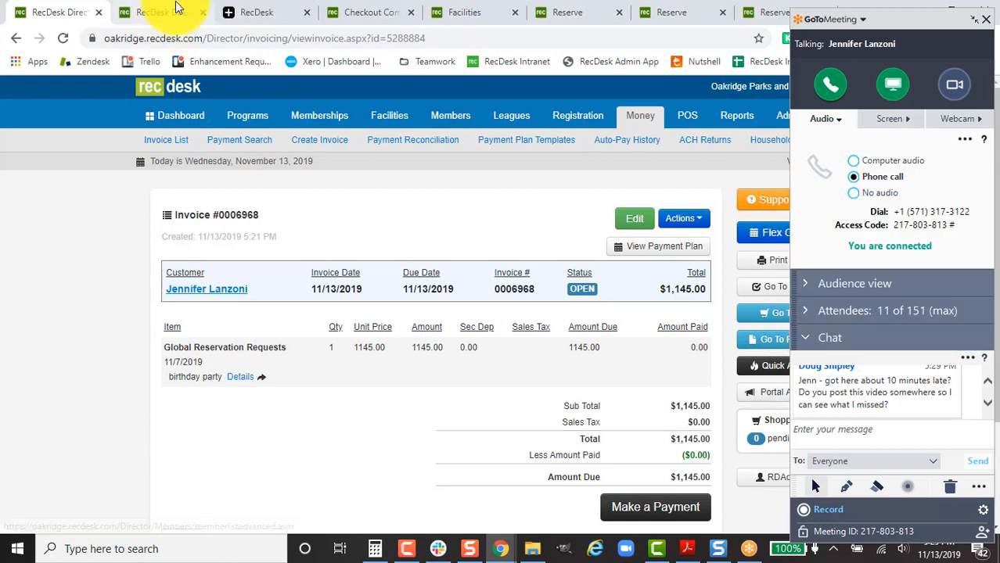
pyautogui.click(243, 11)
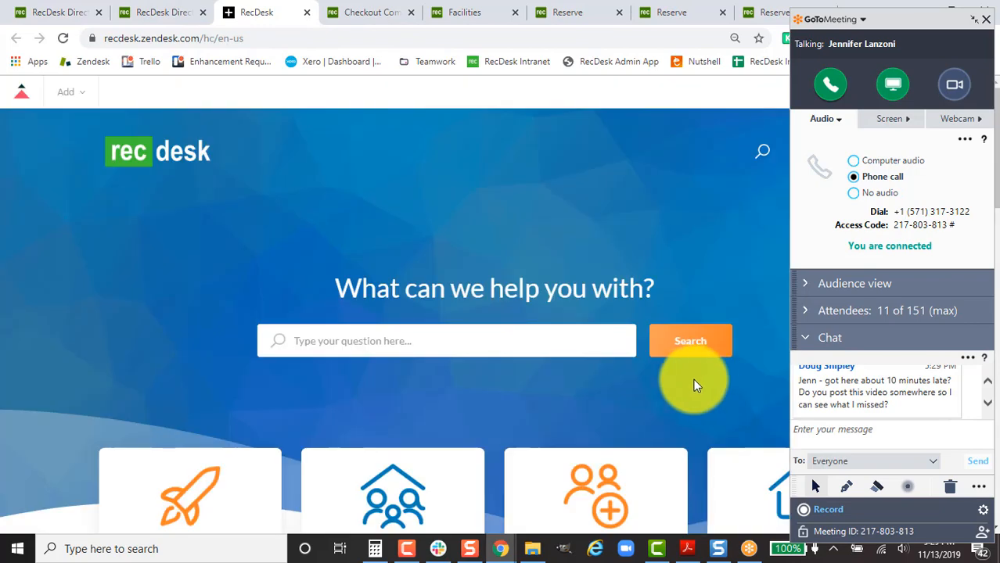
pyautogui.scroll(-10, 692, 384)
pyautogui.scroll(-4, 664, 423)
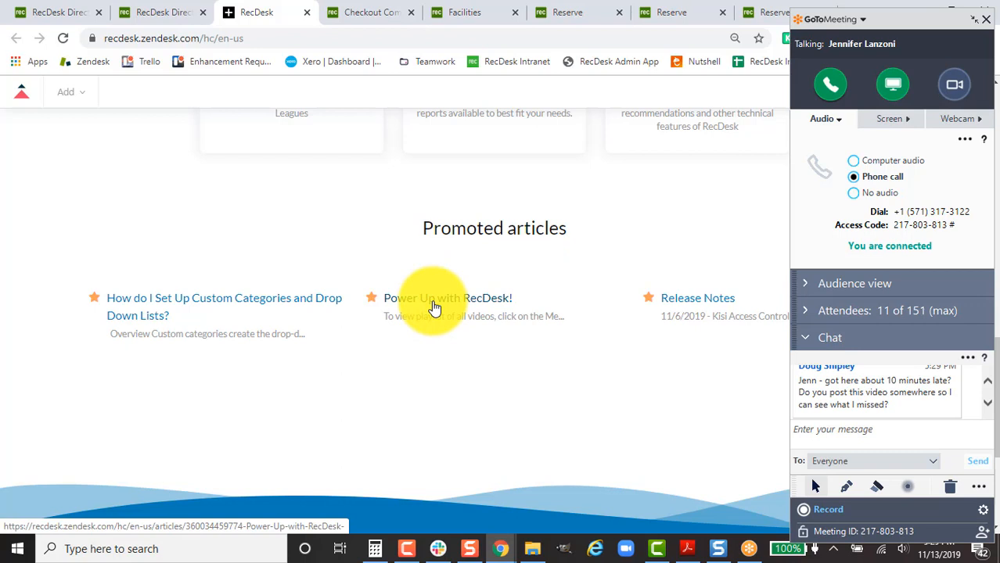
# Open the 'Power Up with RecDesk!' article, show its four-video playlist, and move the meeting panel centre-left.
pyautogui.click(485, 304)
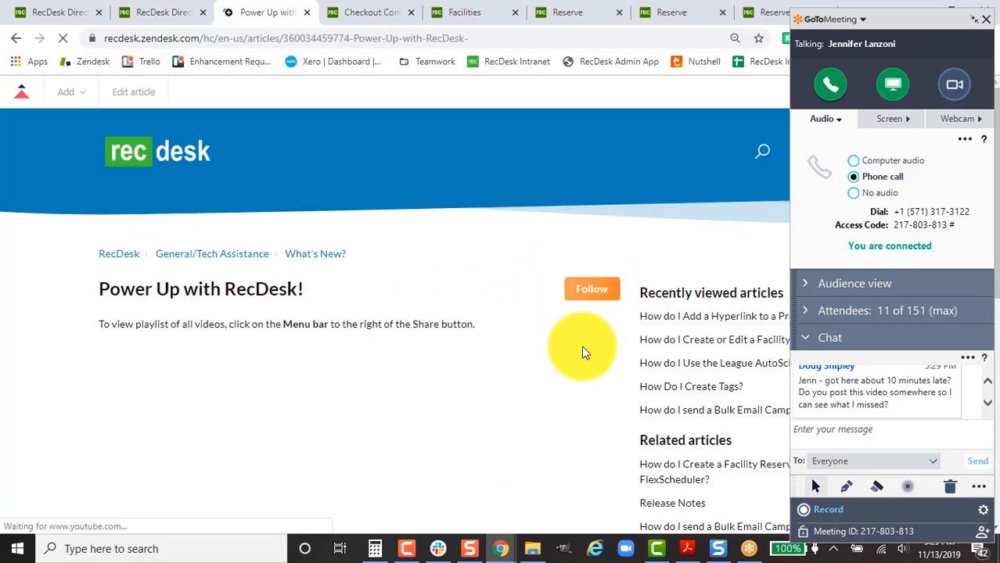
pyautogui.scroll(-2, 586, 348)
pyautogui.scroll(-1, 607, 375)
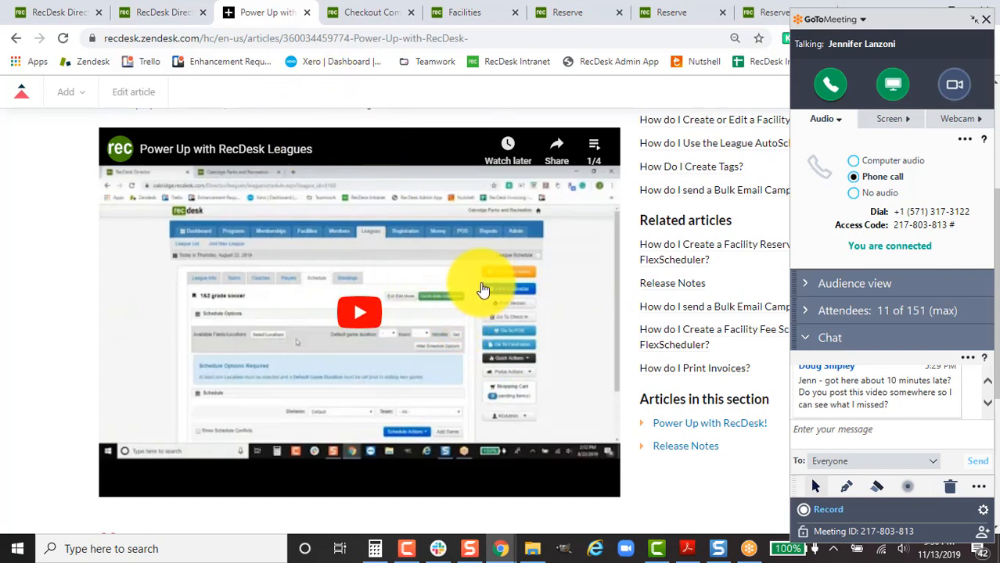
pyautogui.click(594, 148)
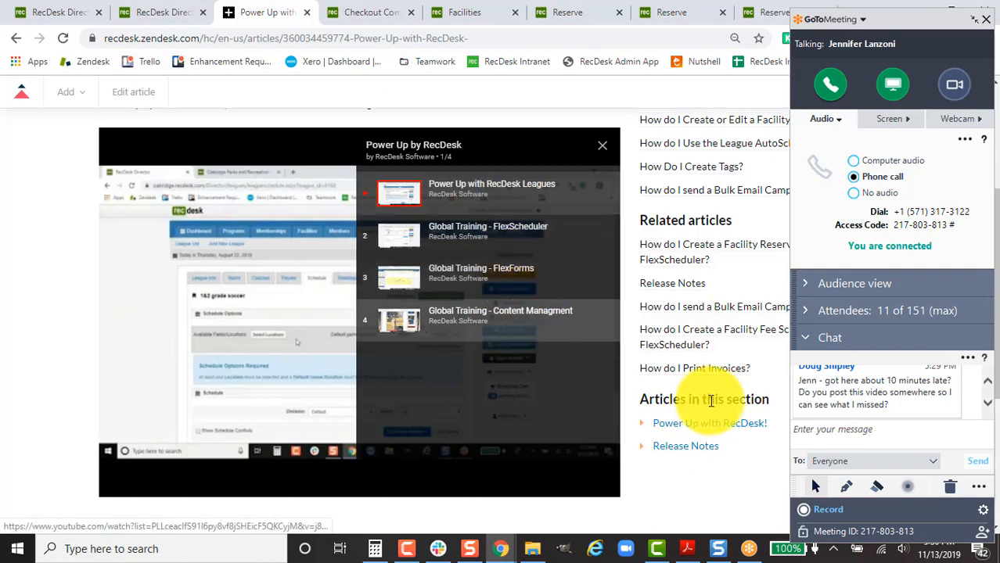
pyautogui.scroll(-2, 711, 400)
pyautogui.scroll(-2, 711, 400)
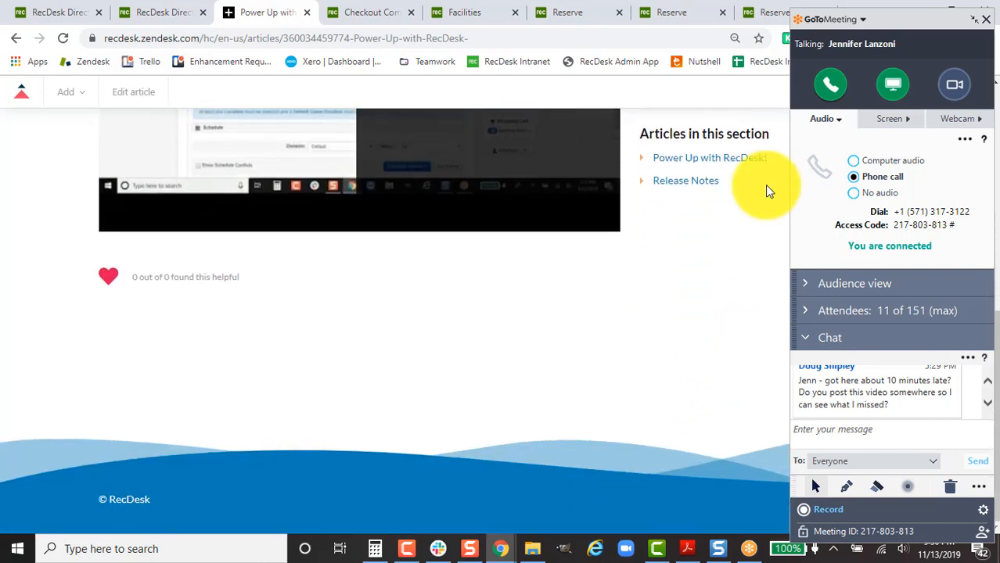
pyautogui.moveTo(918, 20); pyautogui.dragTo(737, 106)
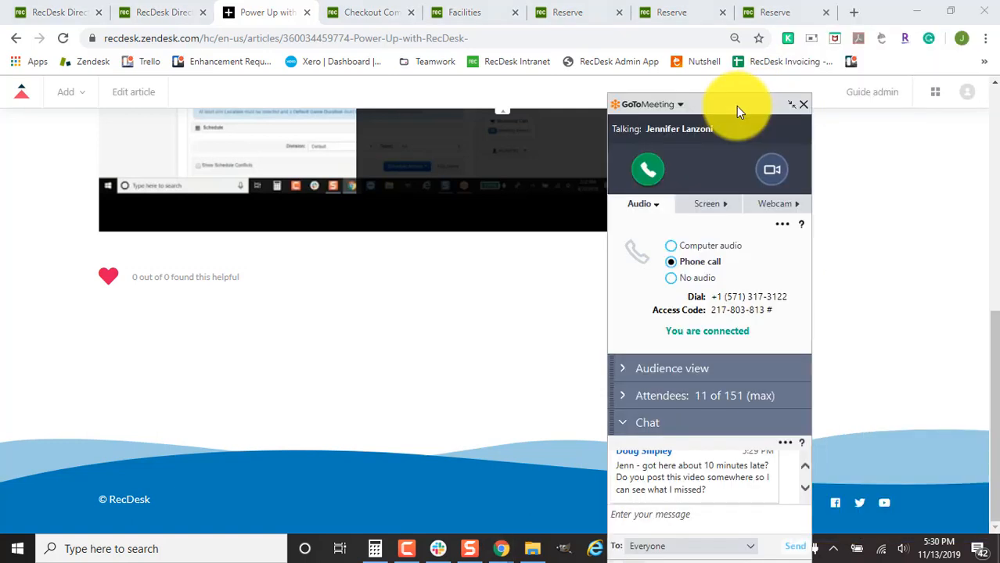